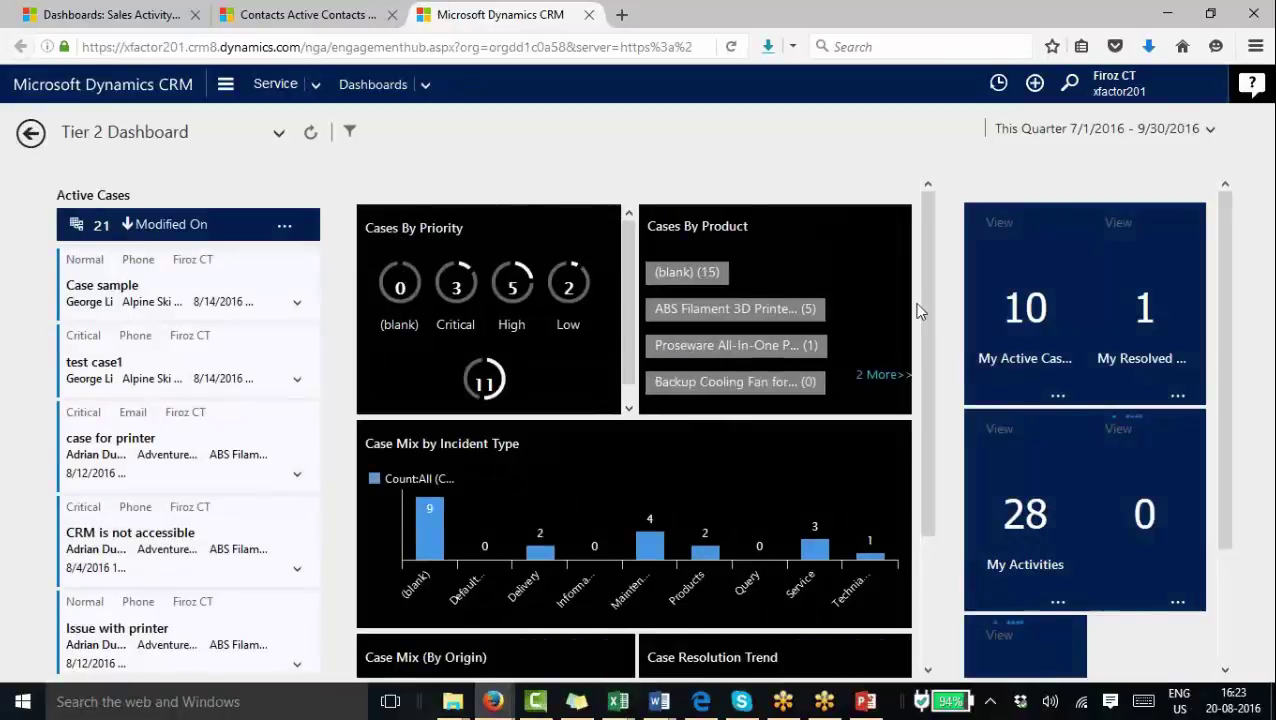
# Examine the charts on the Tier 2 Dashboard and expand the My Active Cases tile
pyautogui.moveTo(932, 309)
pyautogui.mouseDown()
pyautogui.moveTo(946, 428)
pyautogui.moveTo(932, 298)
pyautogui.mouseUp()
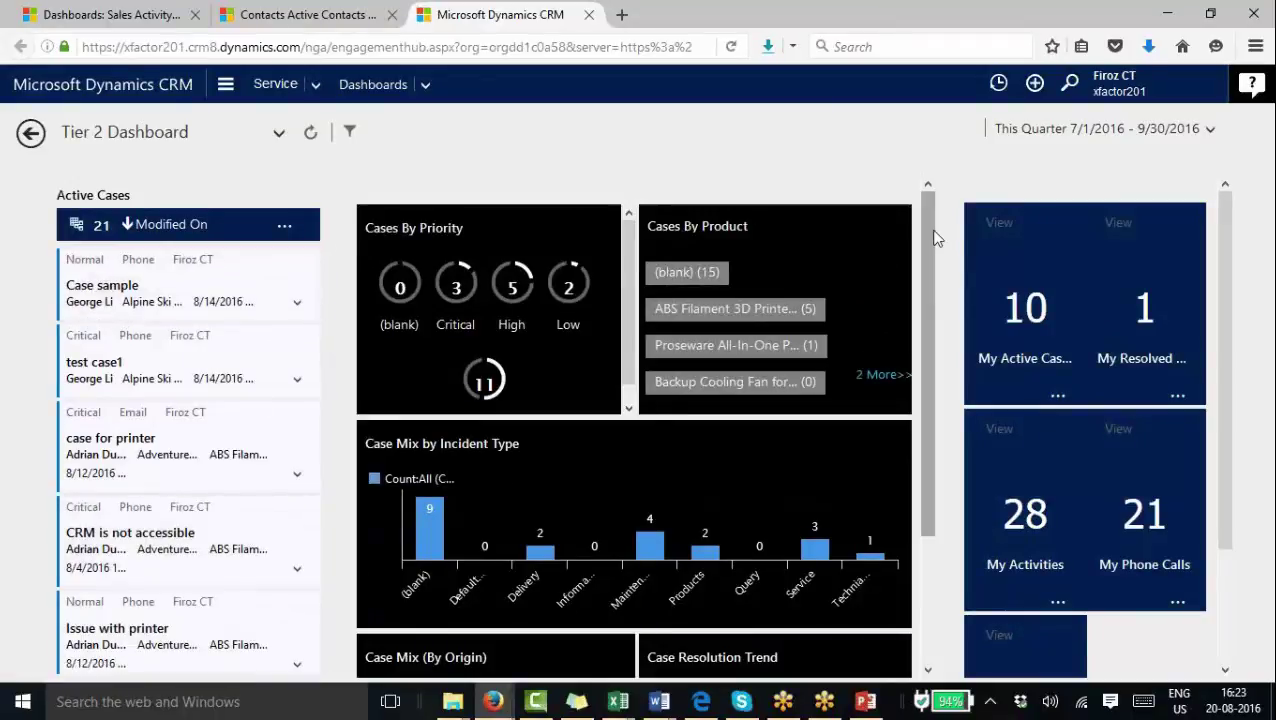
pyautogui.moveTo(940, 236); pyautogui.dragTo(952, 370)
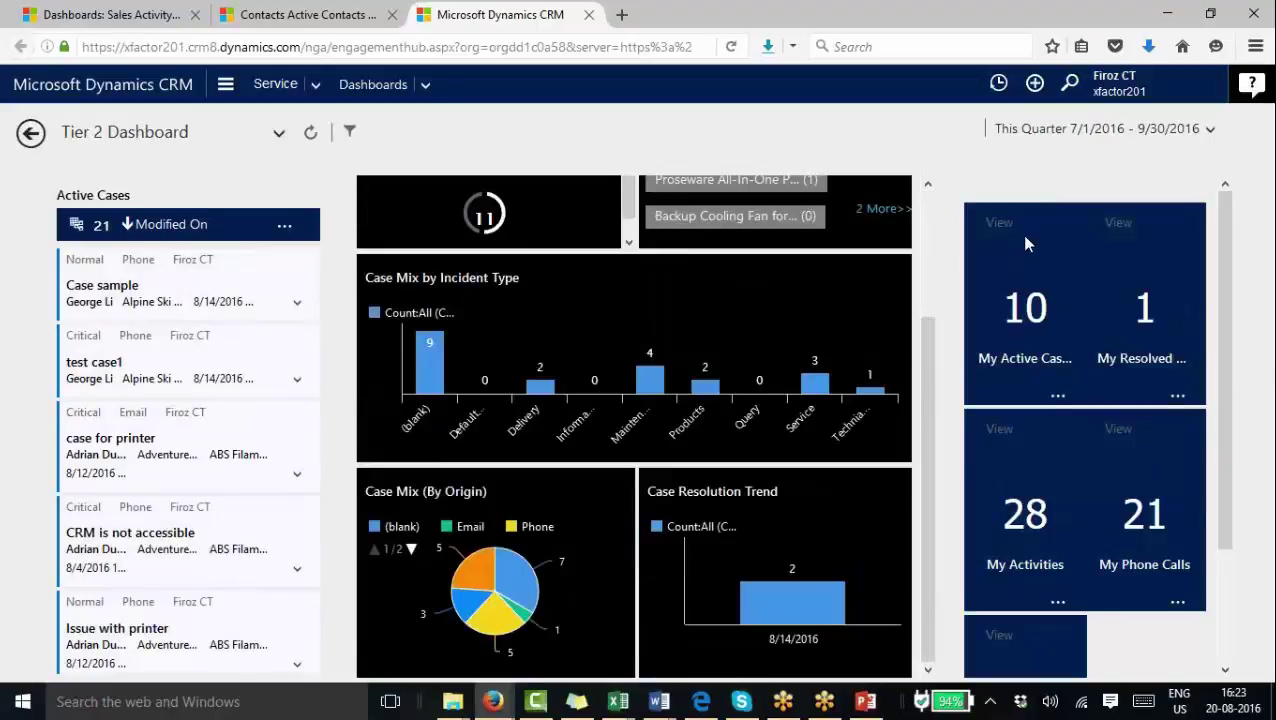
pyautogui.click(1027, 266)
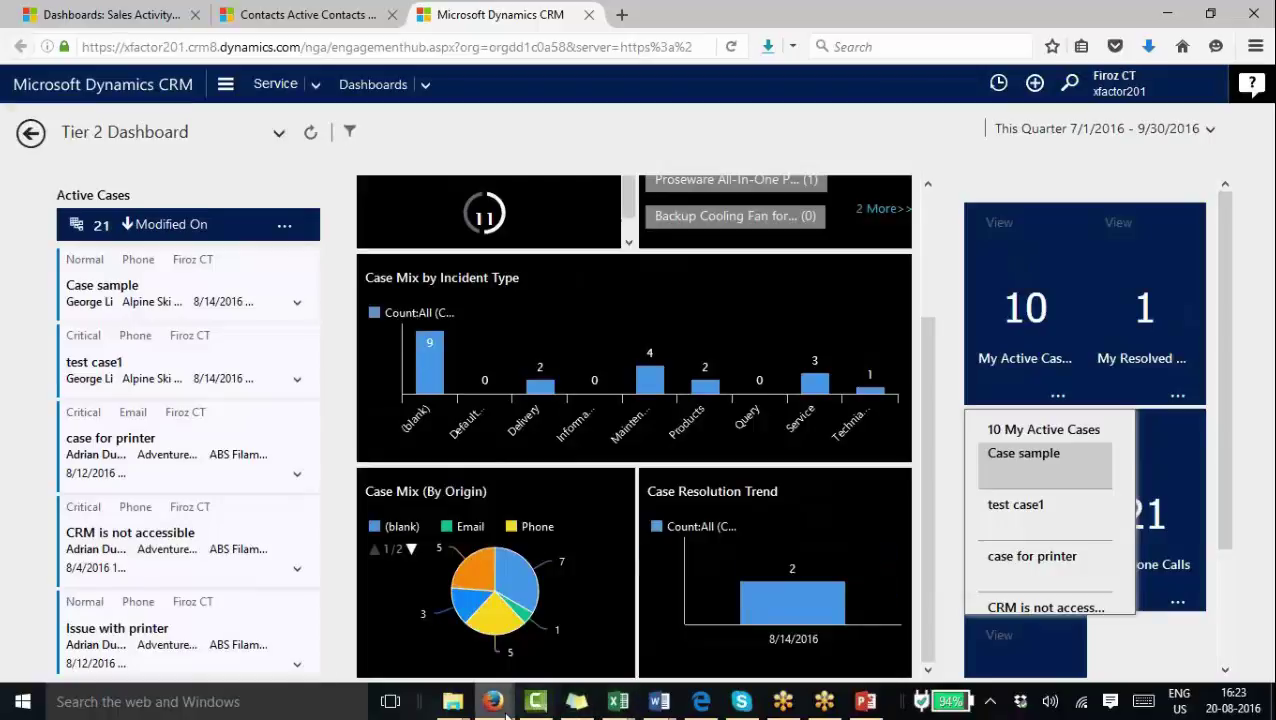
# Switch to the New Dashboard window and add a Contact stream based on the Active Contacts view
pyautogui.moveTo(507, 710)
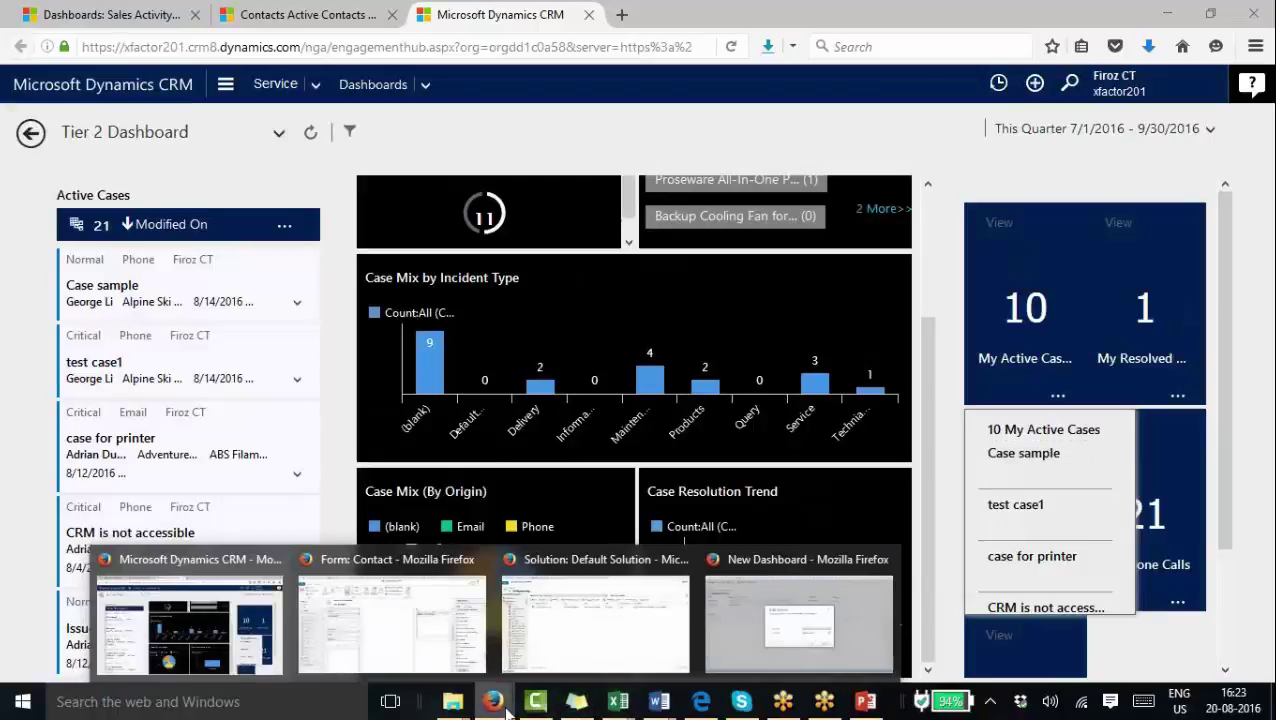
pyautogui.click(720, 627)
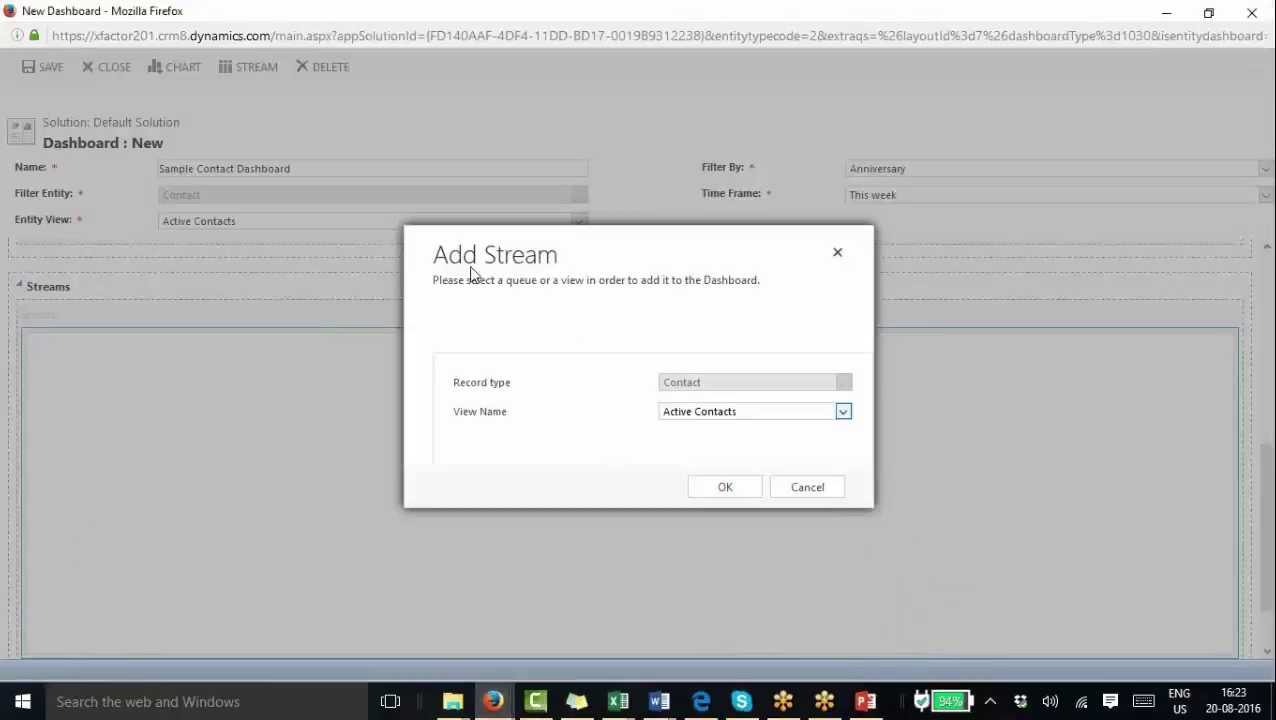
pyautogui.click(729, 487)
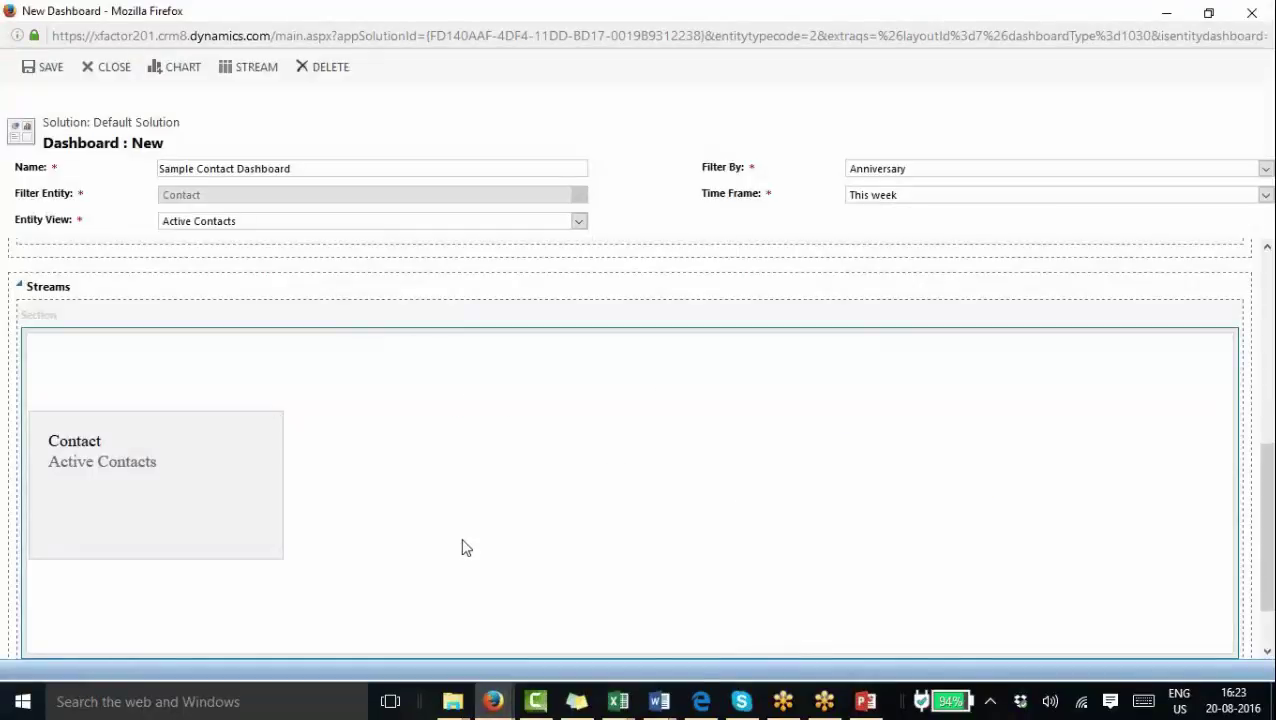
# Review the Tier 2 Dashboard window's streams and tiles again, and return to the New Dashboard window
pyautogui.click(494, 701)
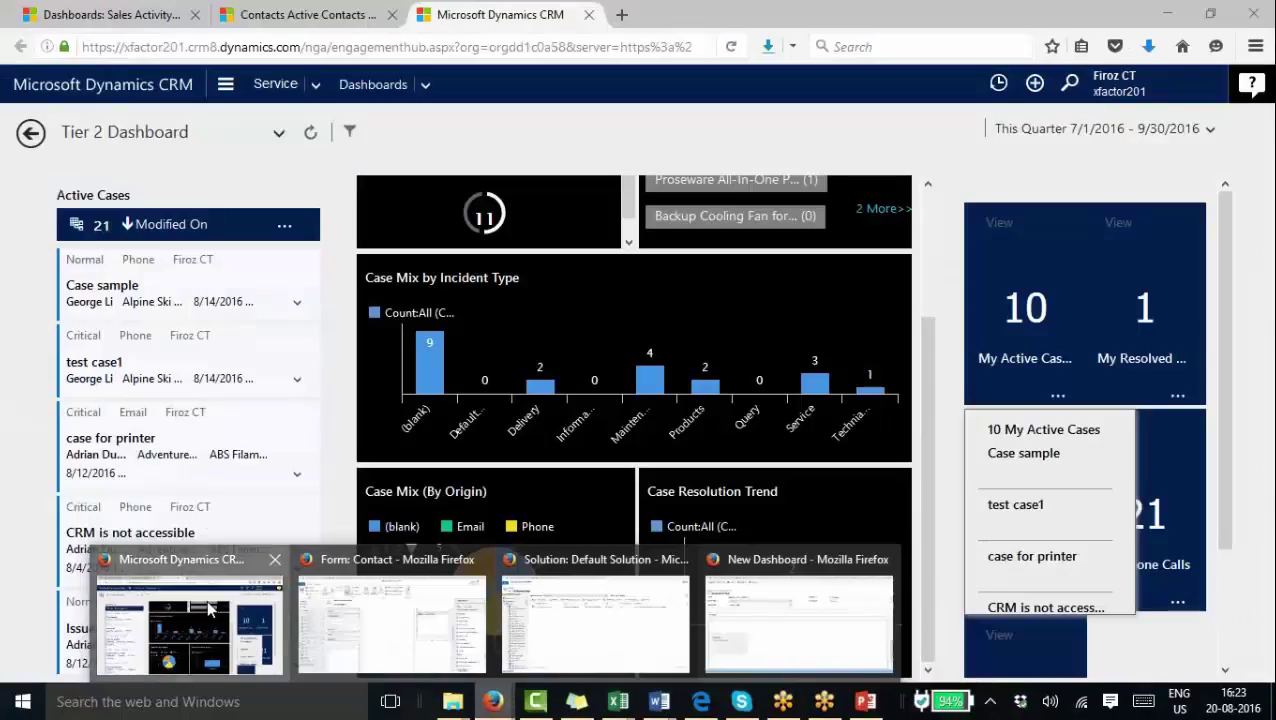
pyautogui.click(208, 608)
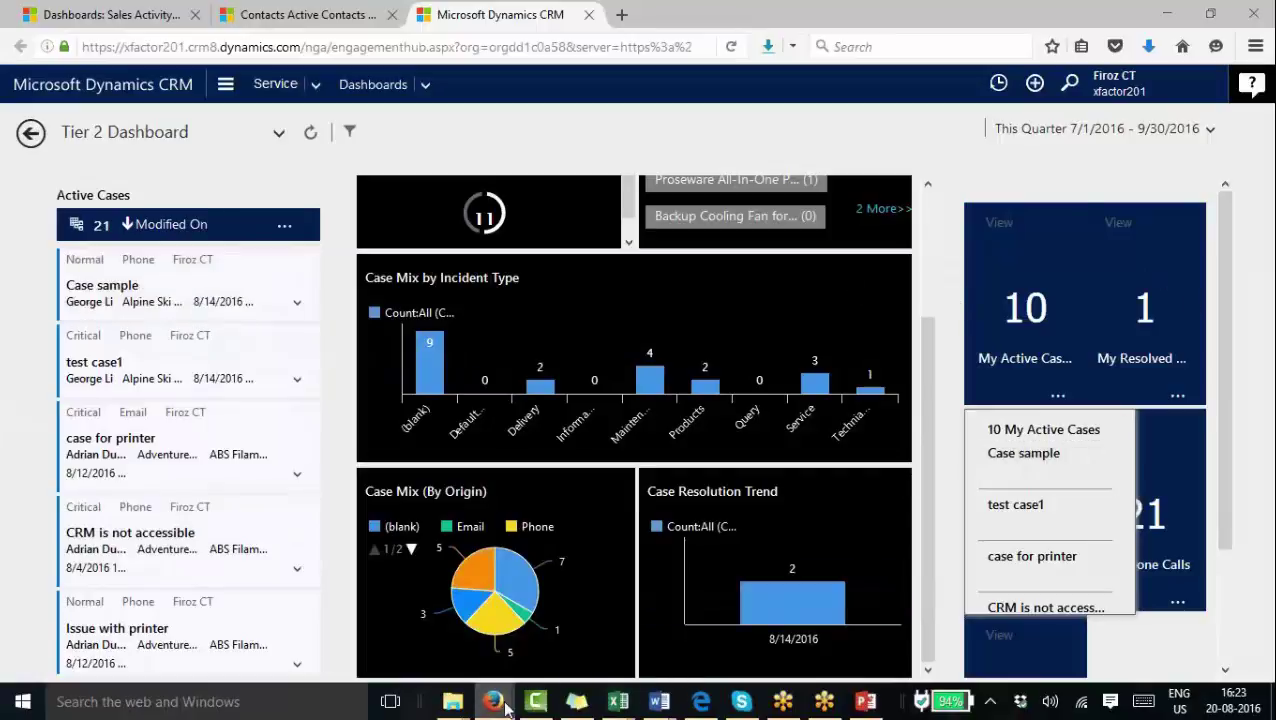
pyautogui.moveTo(493, 700)
pyautogui.click(814, 626)
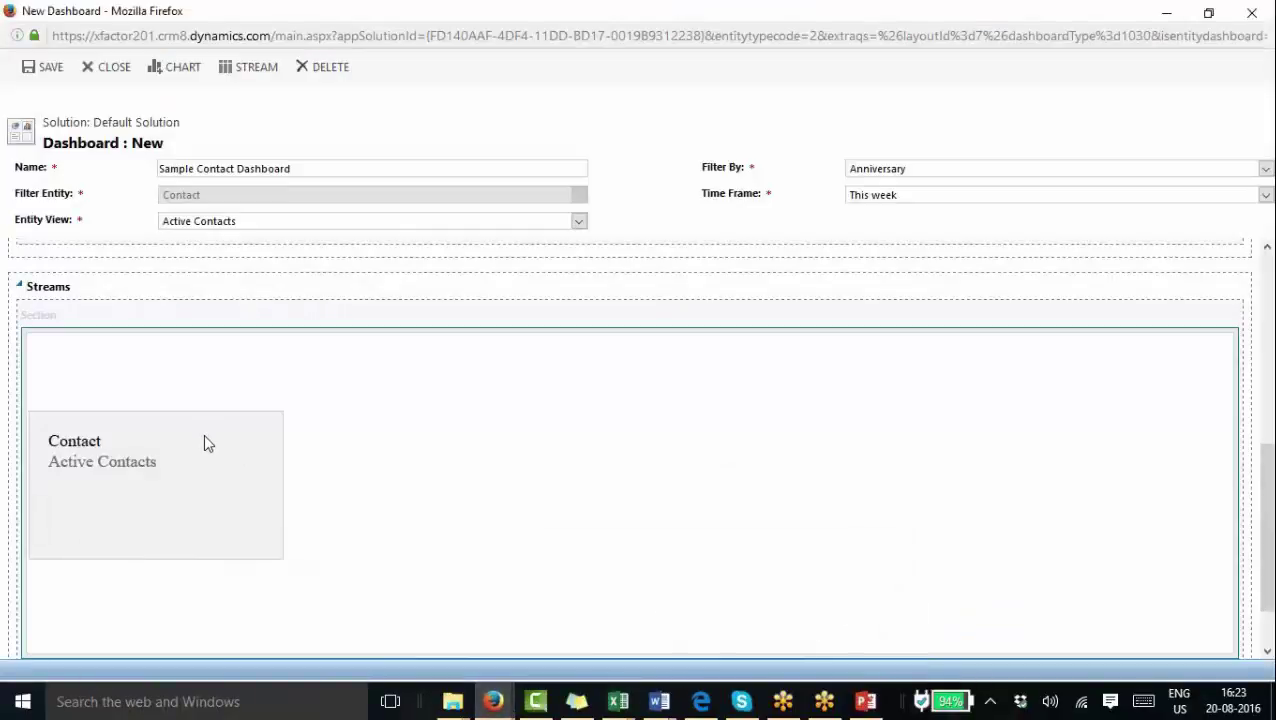
# Add a second Contact stream to the dashboard using the My Active Contacts view
pyautogui.click(203, 432)
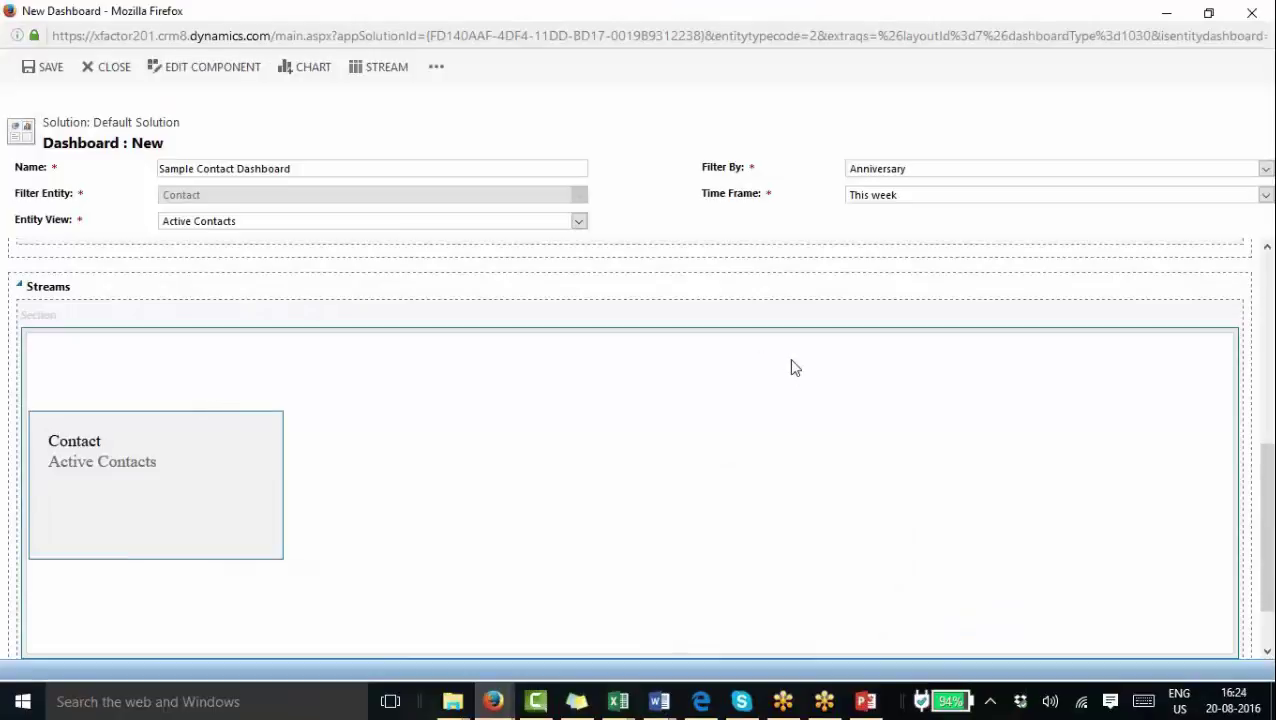
pyautogui.click(372, 69)
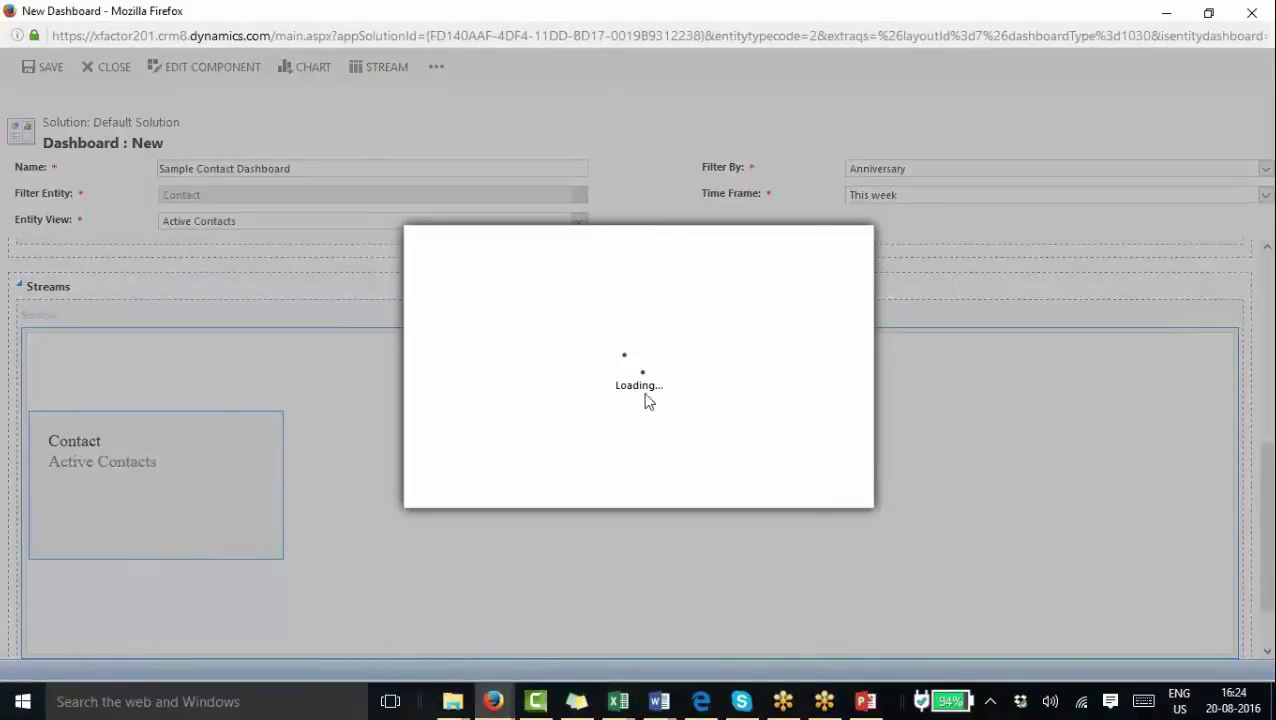
pyautogui.click(760, 419)
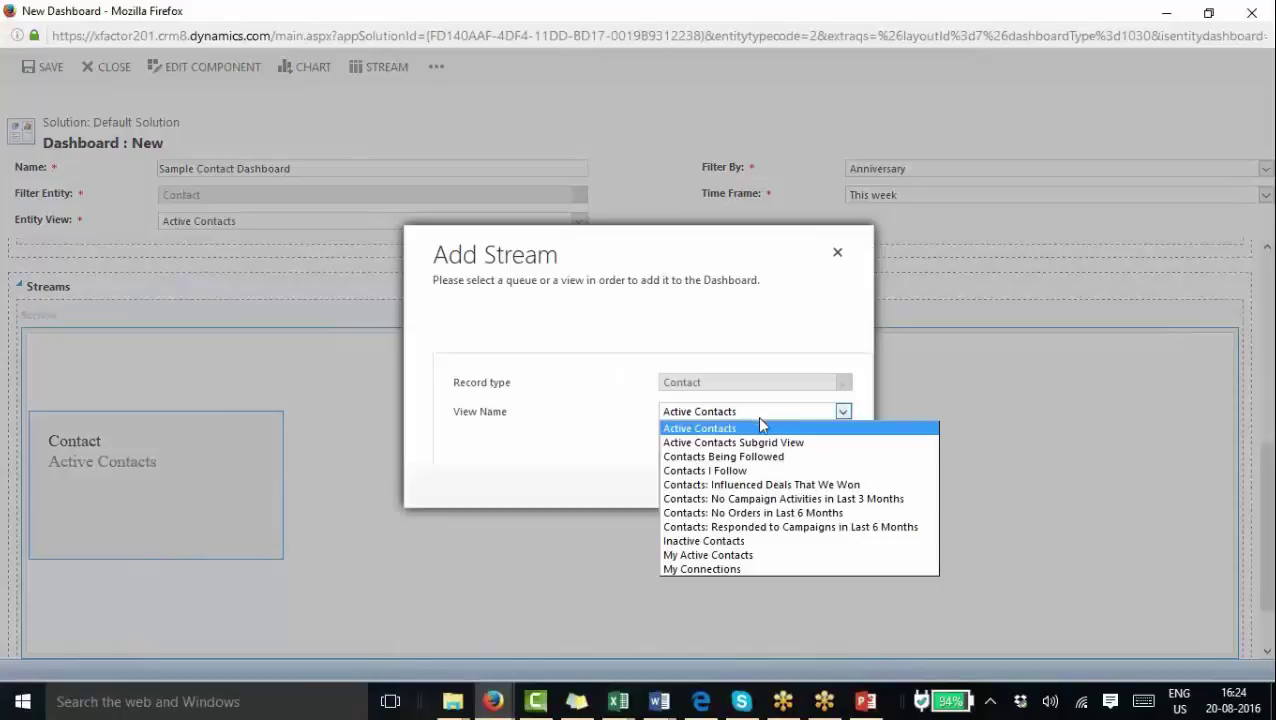
pyautogui.click(742, 556)
pyautogui.click(731, 500)
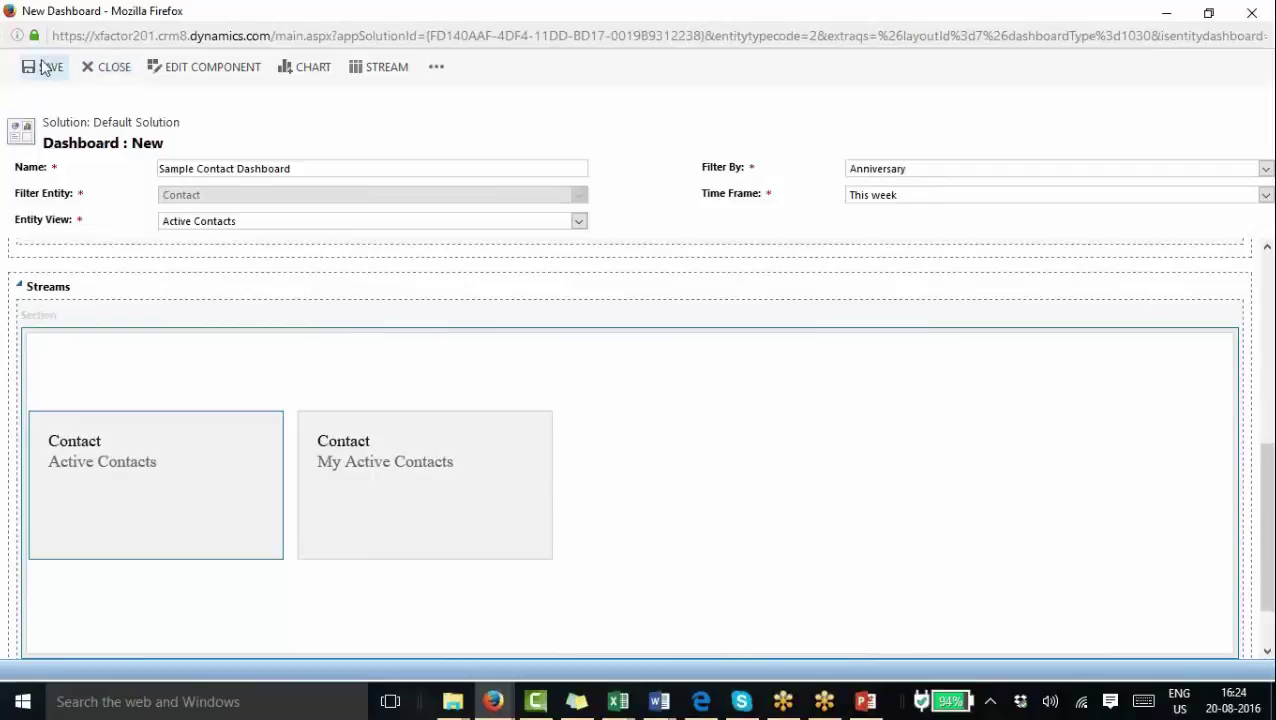
# Add a Contact chart to the first cell of the Visual Filters section
pyautogui.click(307, 72)
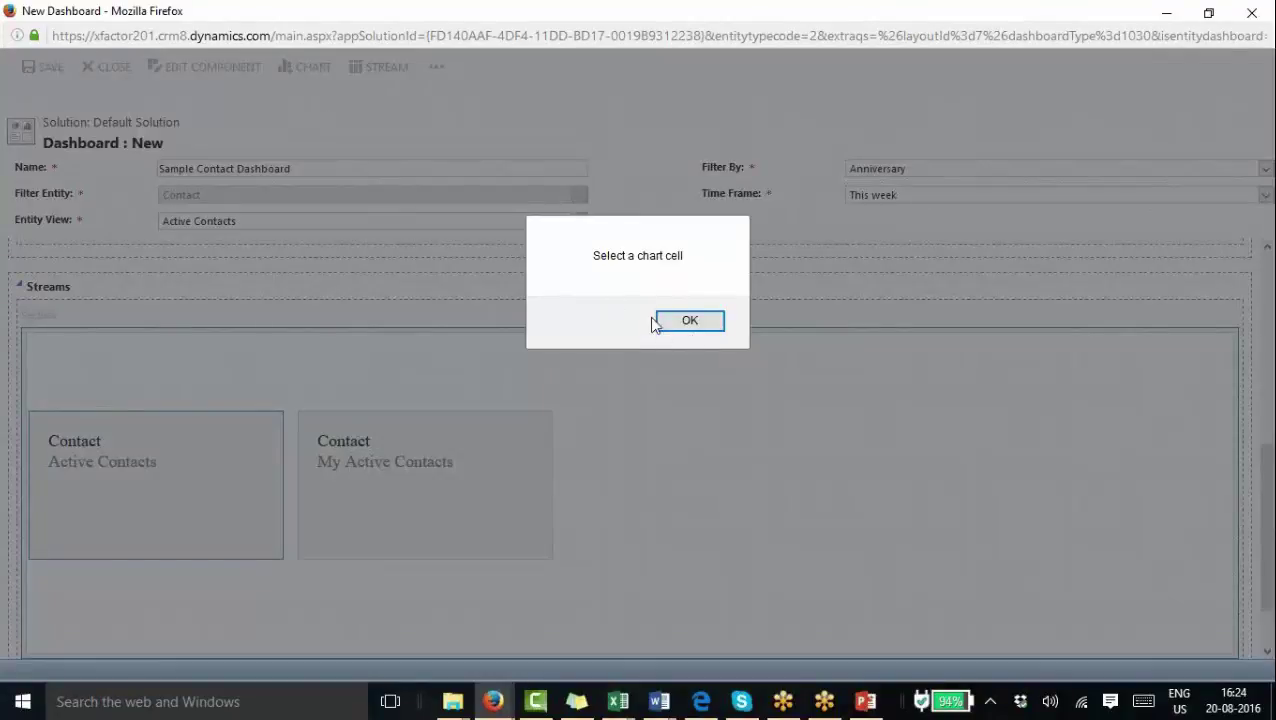
pyautogui.click(681, 330)
pyautogui.scroll(-2, 1266, 530)
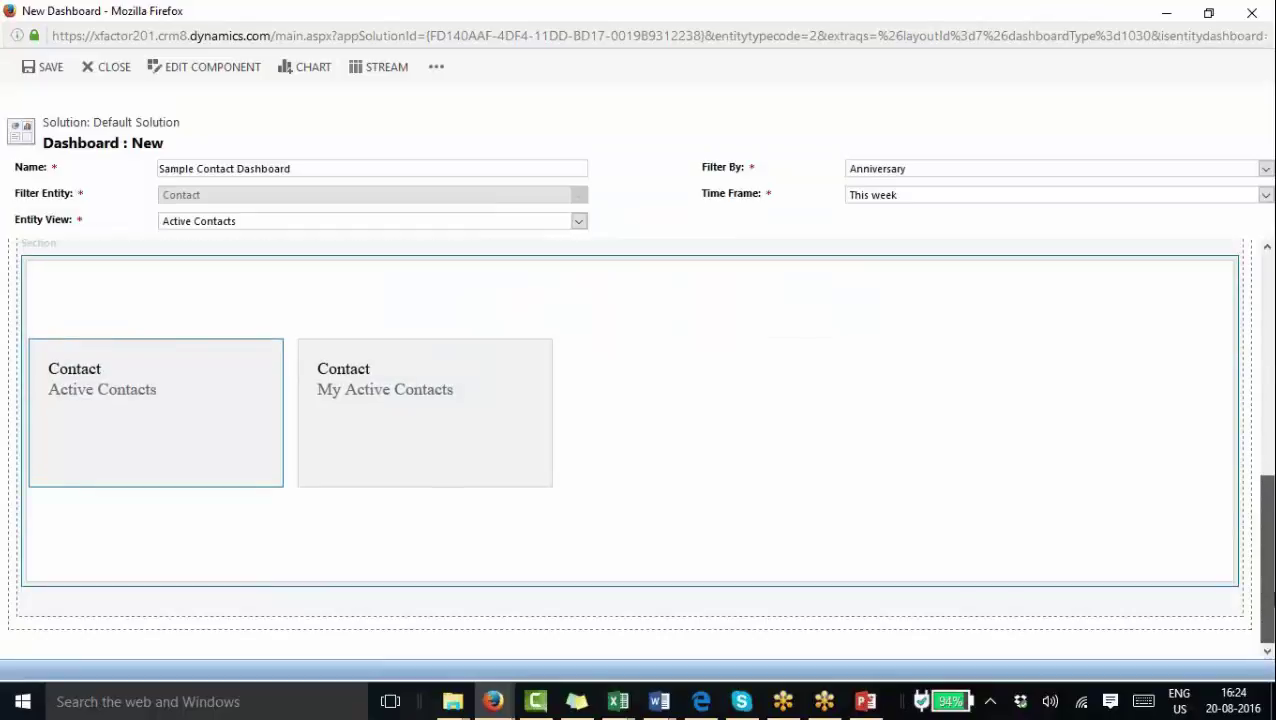
pyautogui.moveTo(1264, 527); pyautogui.dragTo(1248, 276)
pyautogui.click(171, 474)
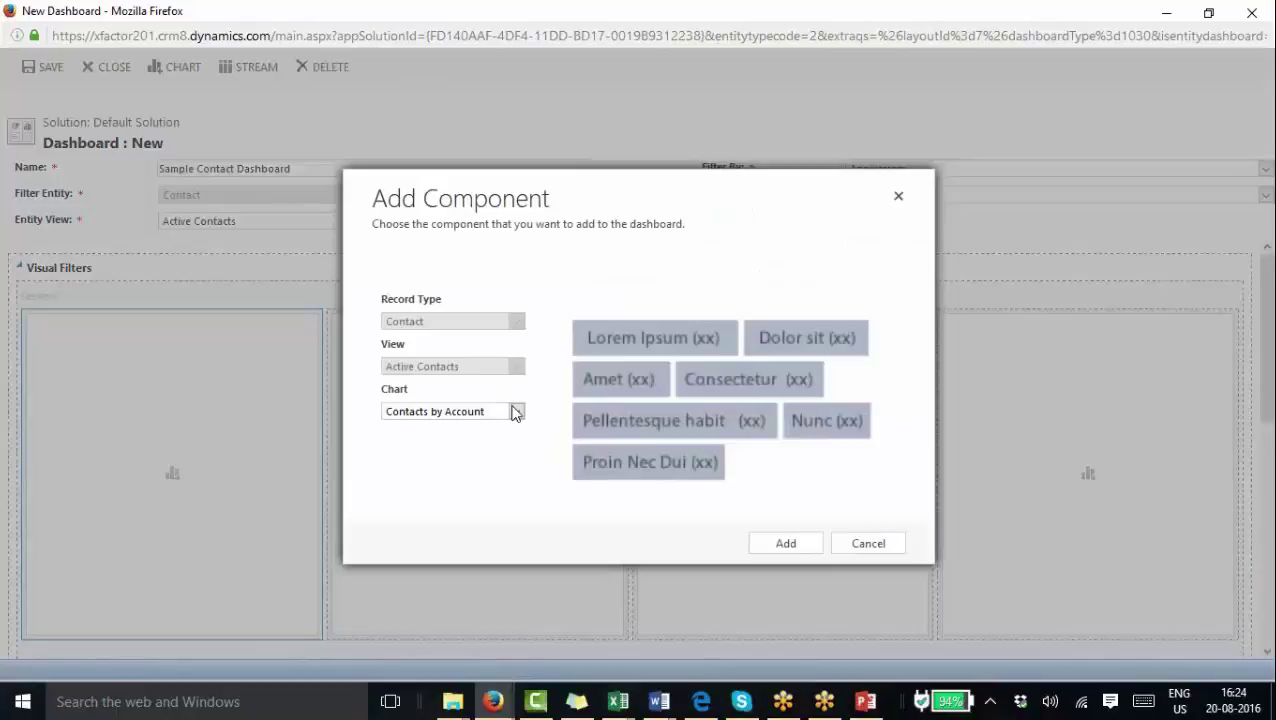
pyautogui.click(515, 413)
pyautogui.click(485, 443)
pyautogui.click(790, 546)
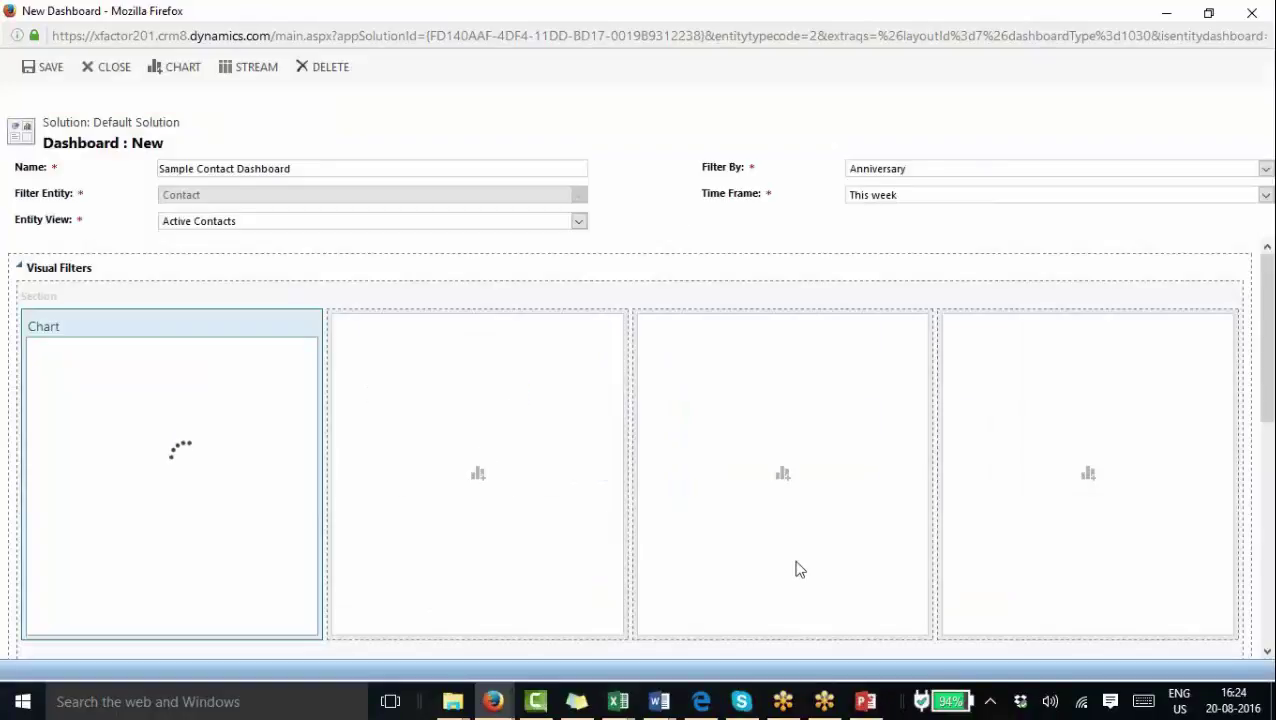
# Add the Contacts by Country chart to the second cell of the Visual Filters section
pyautogui.click(476, 475)
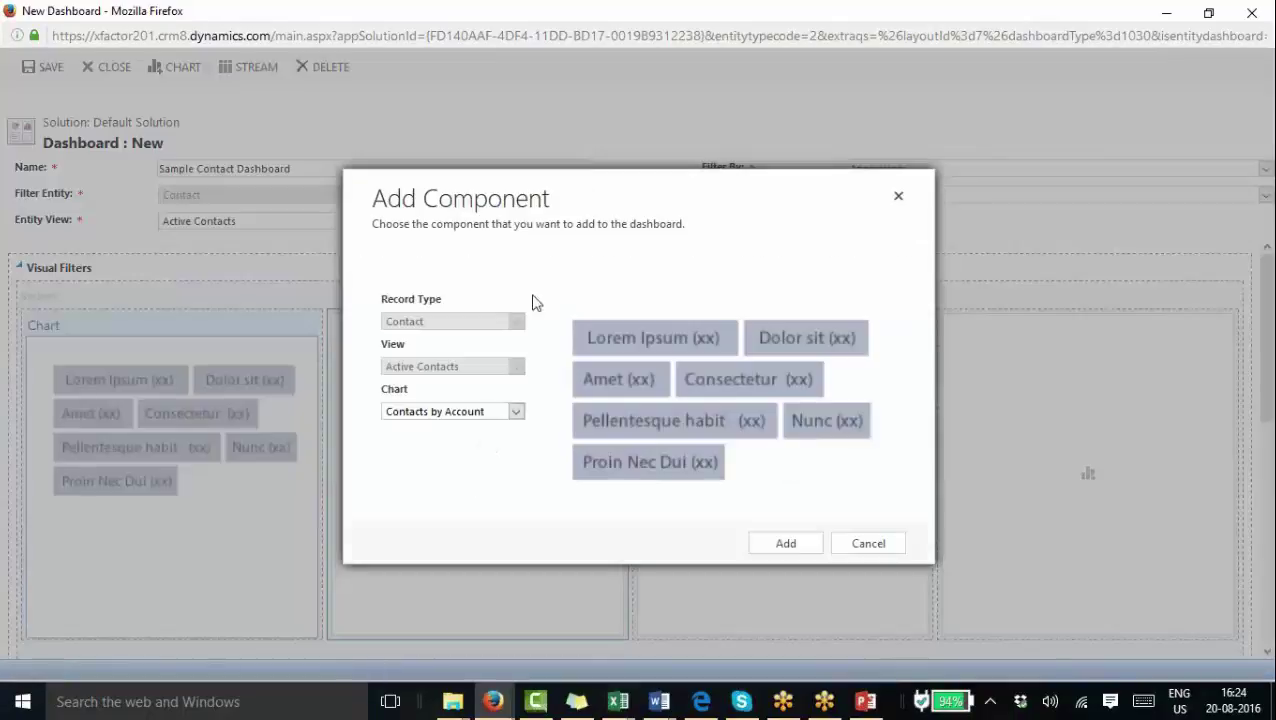
pyautogui.click(505, 409)
pyautogui.click(482, 456)
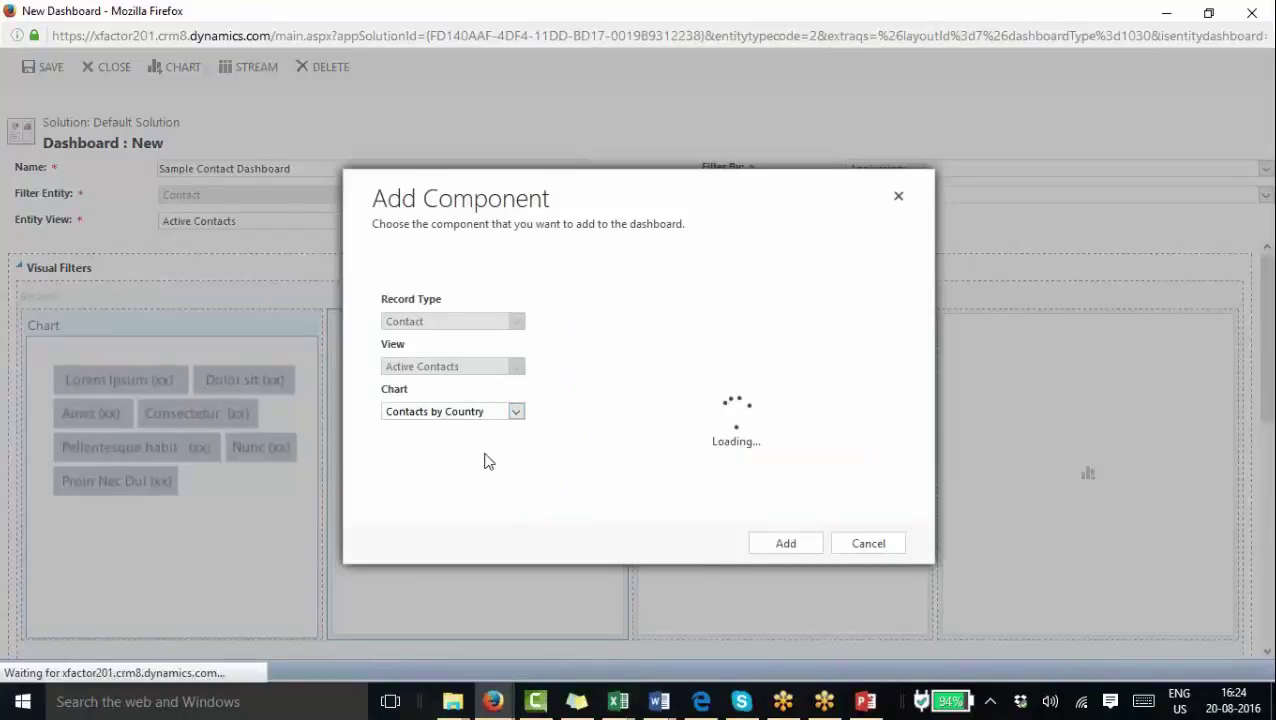
pyautogui.click(784, 543)
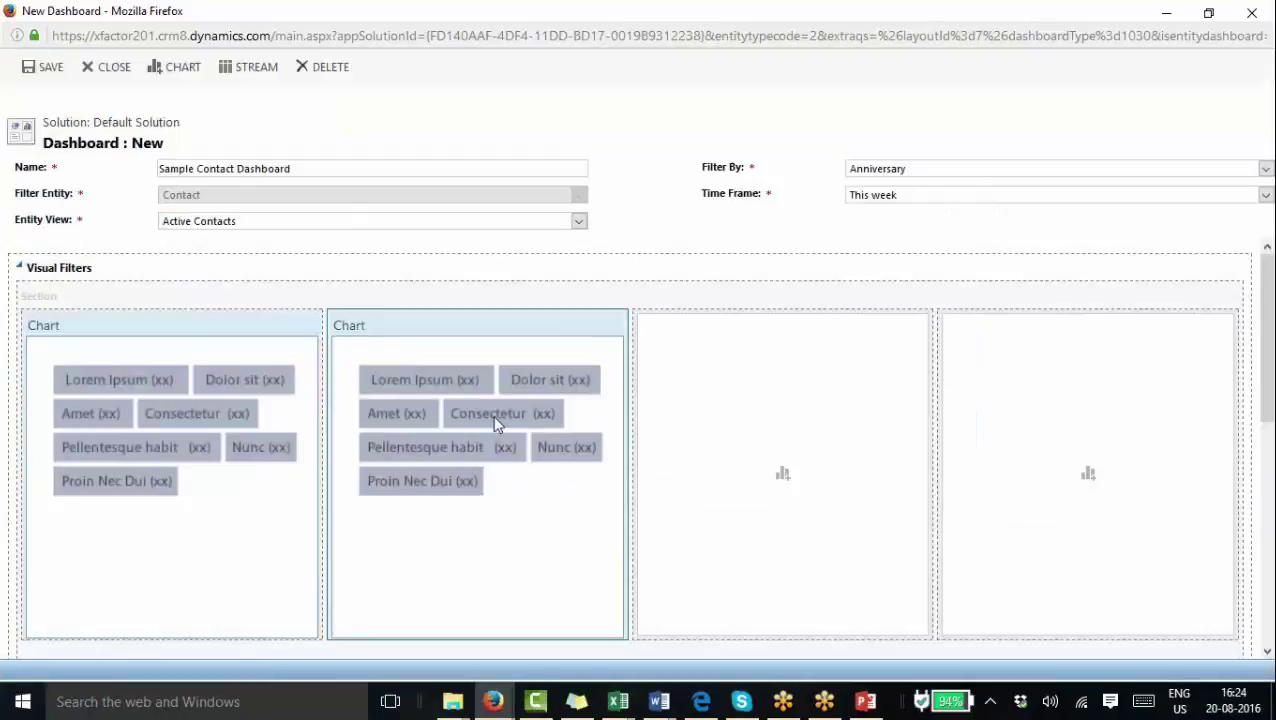
# Review the dashboard's visual filters and streams, and save the Sample Contact Dashboard
pyautogui.scroll(-5, 640, 450)
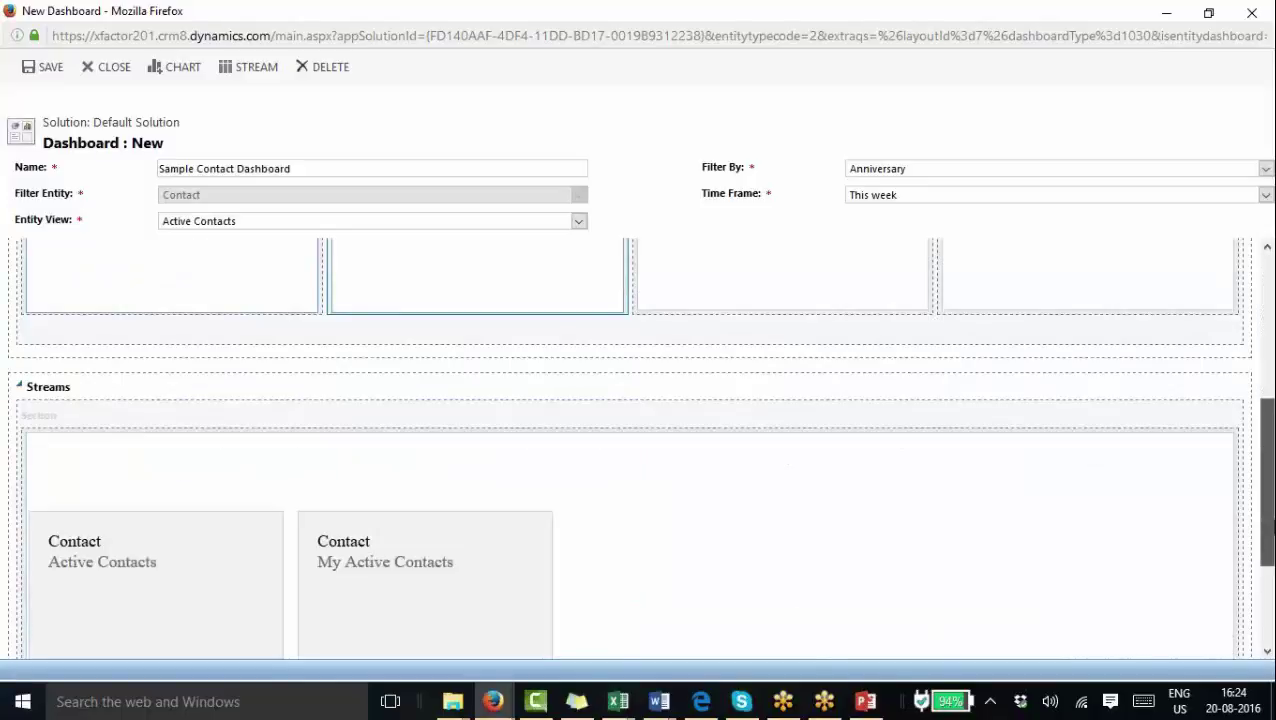
pyautogui.scroll(3, 640, 450)
pyautogui.scroll(2, 1272, 285)
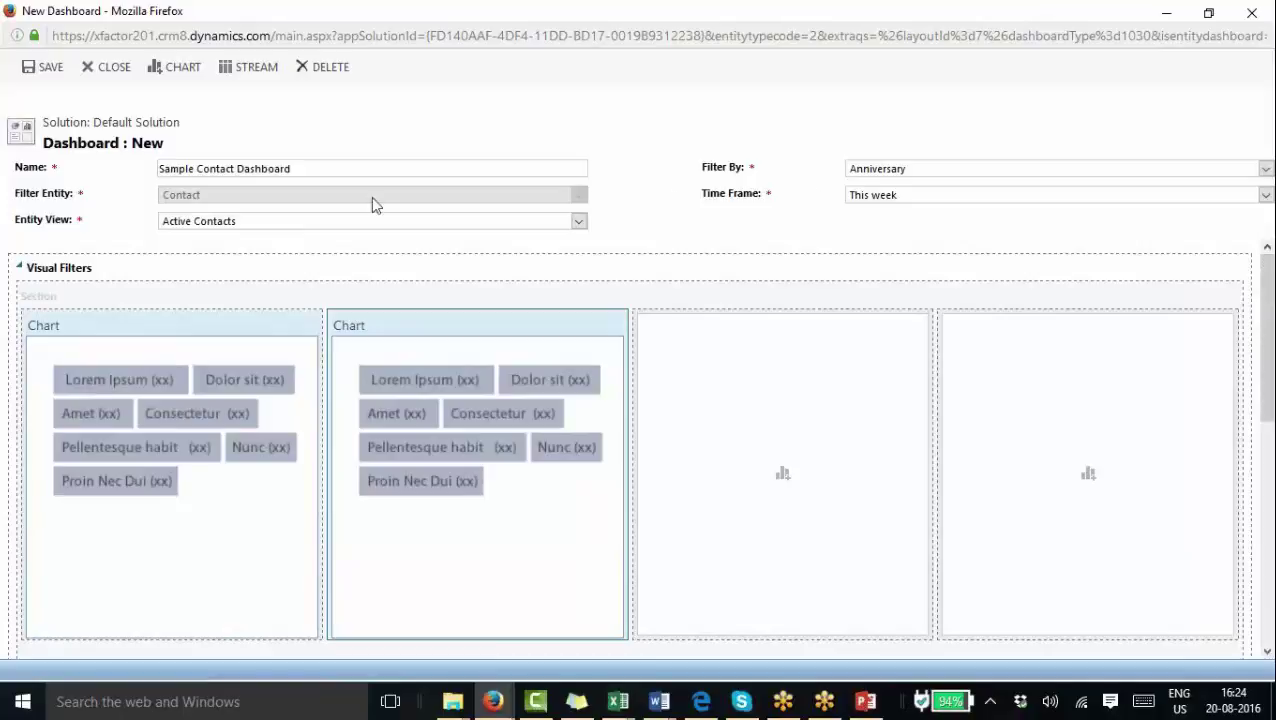
pyautogui.click(836, 331)
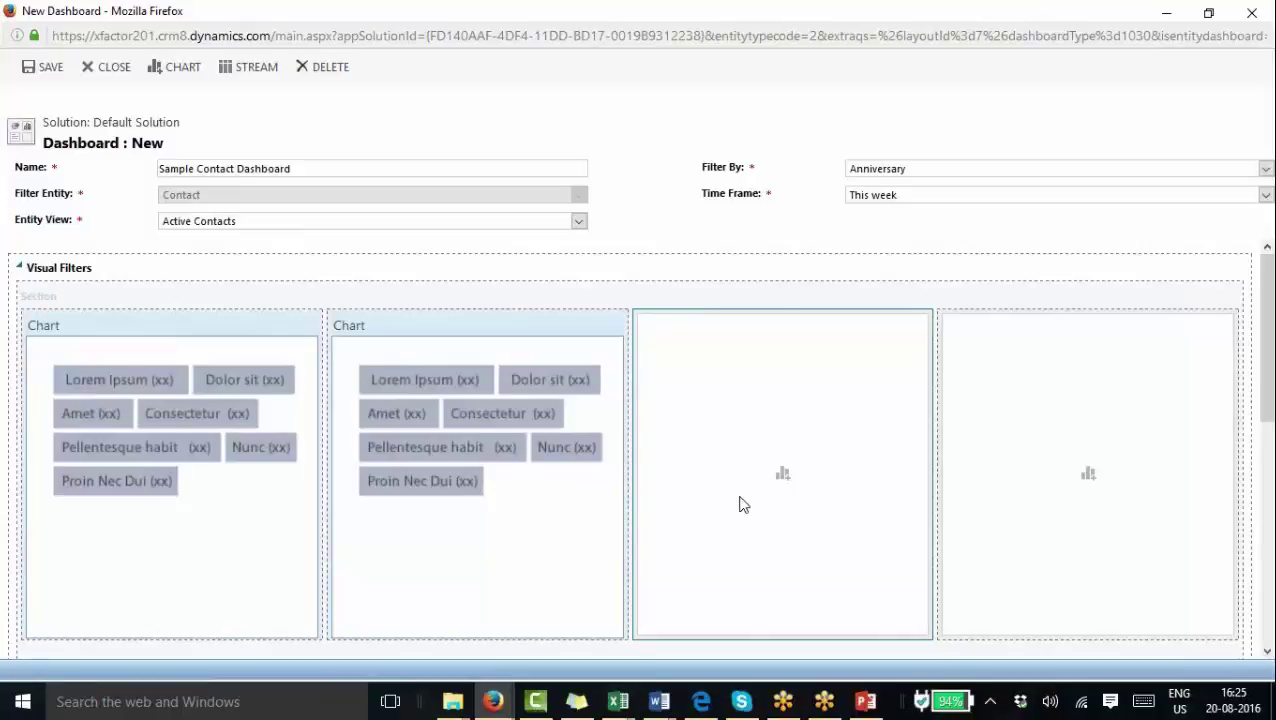
pyautogui.click(58, 72)
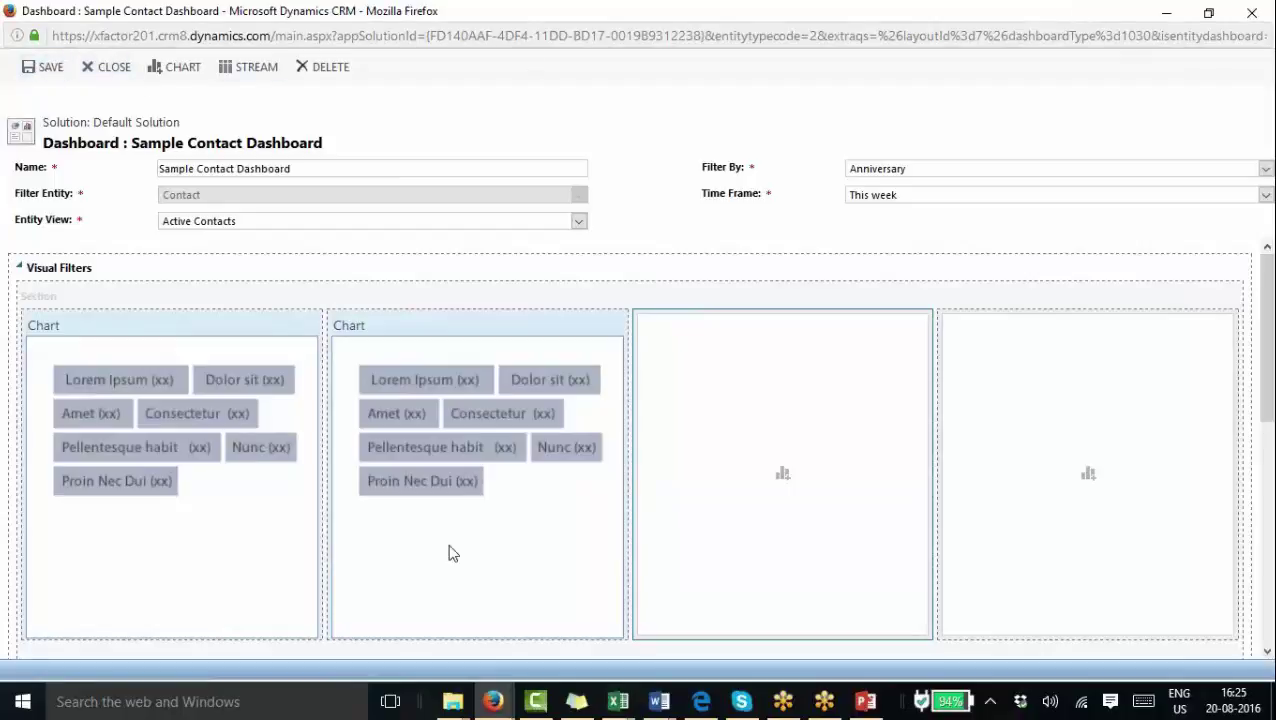
# Switch to PowerPoint and view slide 7 on Interactive Dashboards and slide 8 on enabling them
pyautogui.click(866, 701)
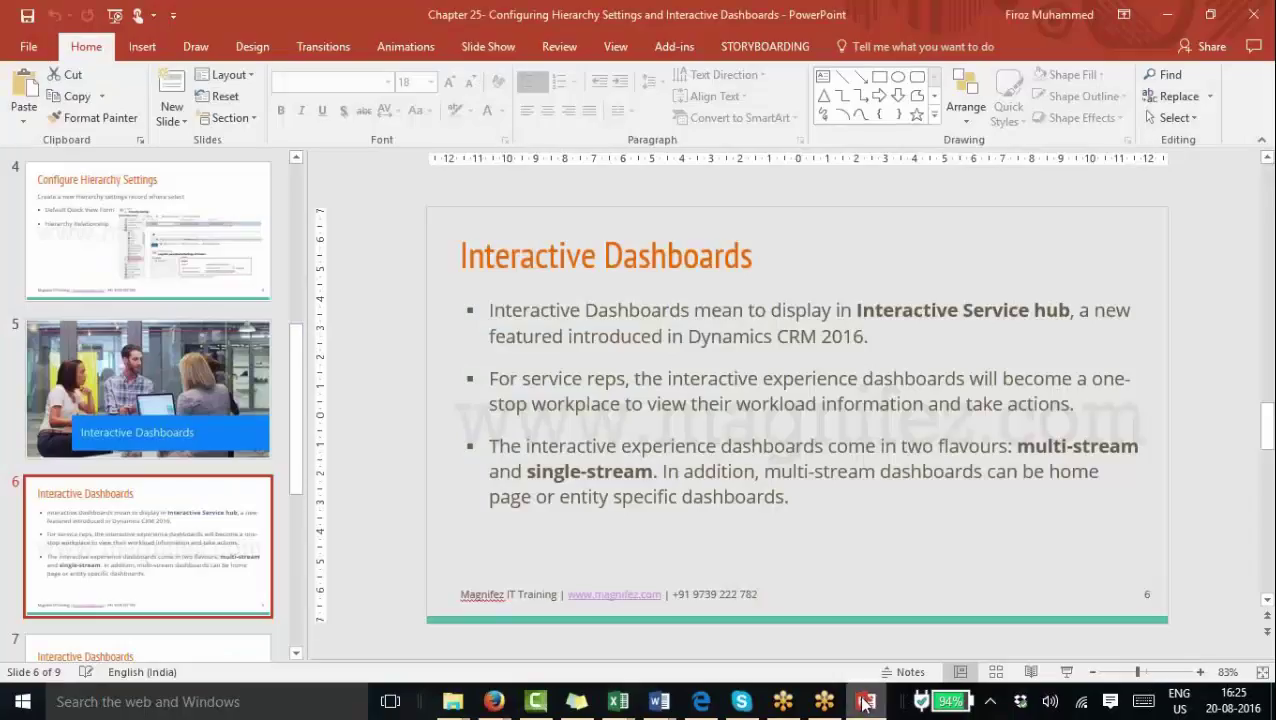
pyautogui.click(216, 644)
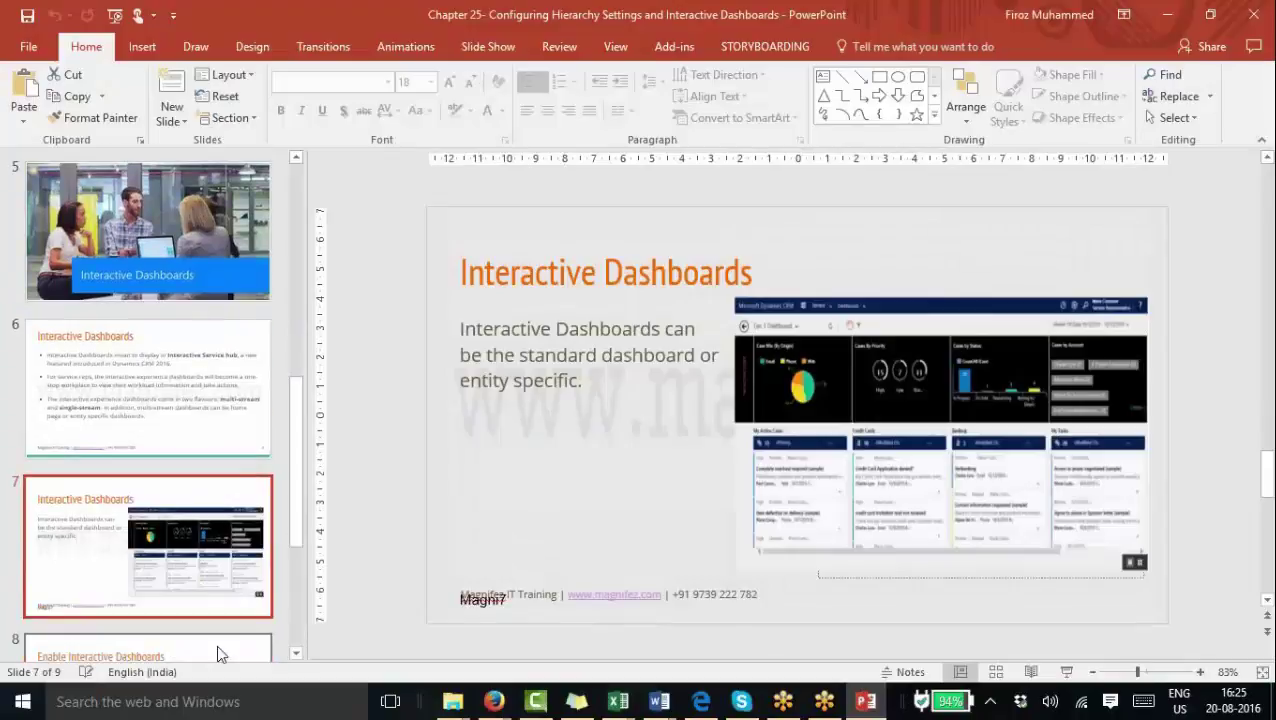
pyautogui.click(196, 655)
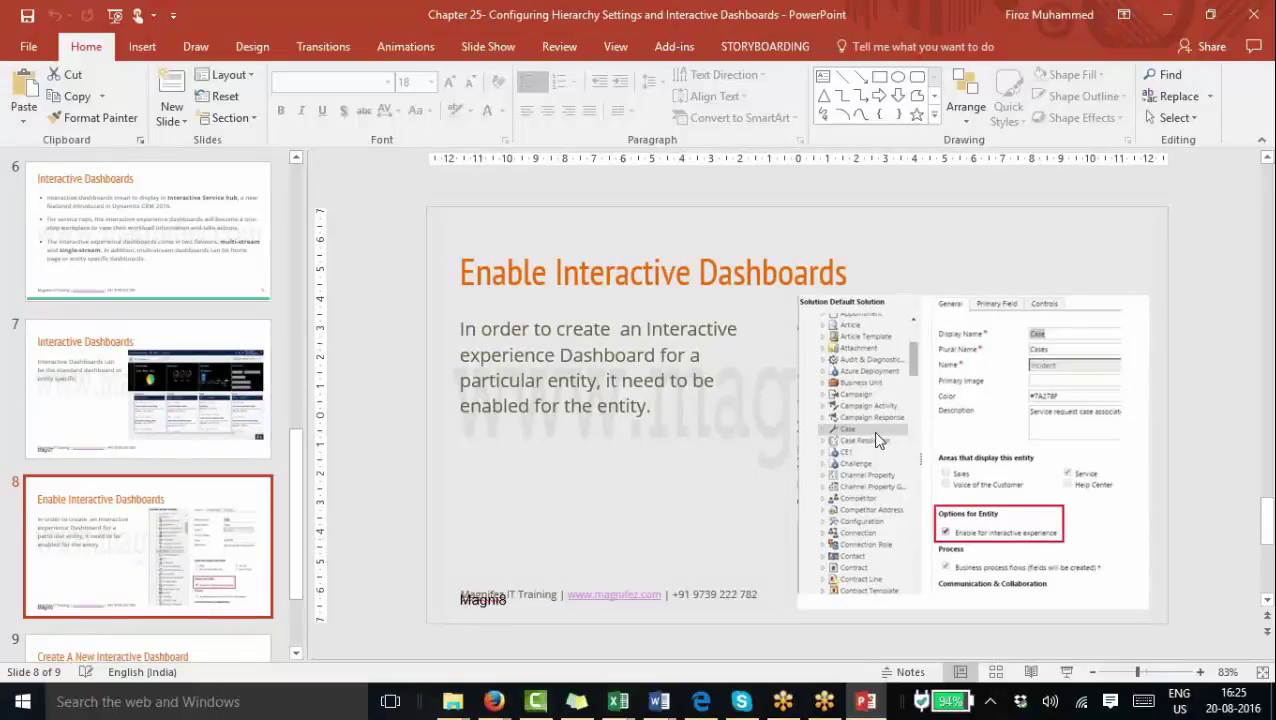
# Switch to the Default Solution window in Firefox and open the Contact entity's definition to check its interactive experience option
pyautogui.click(492, 703)
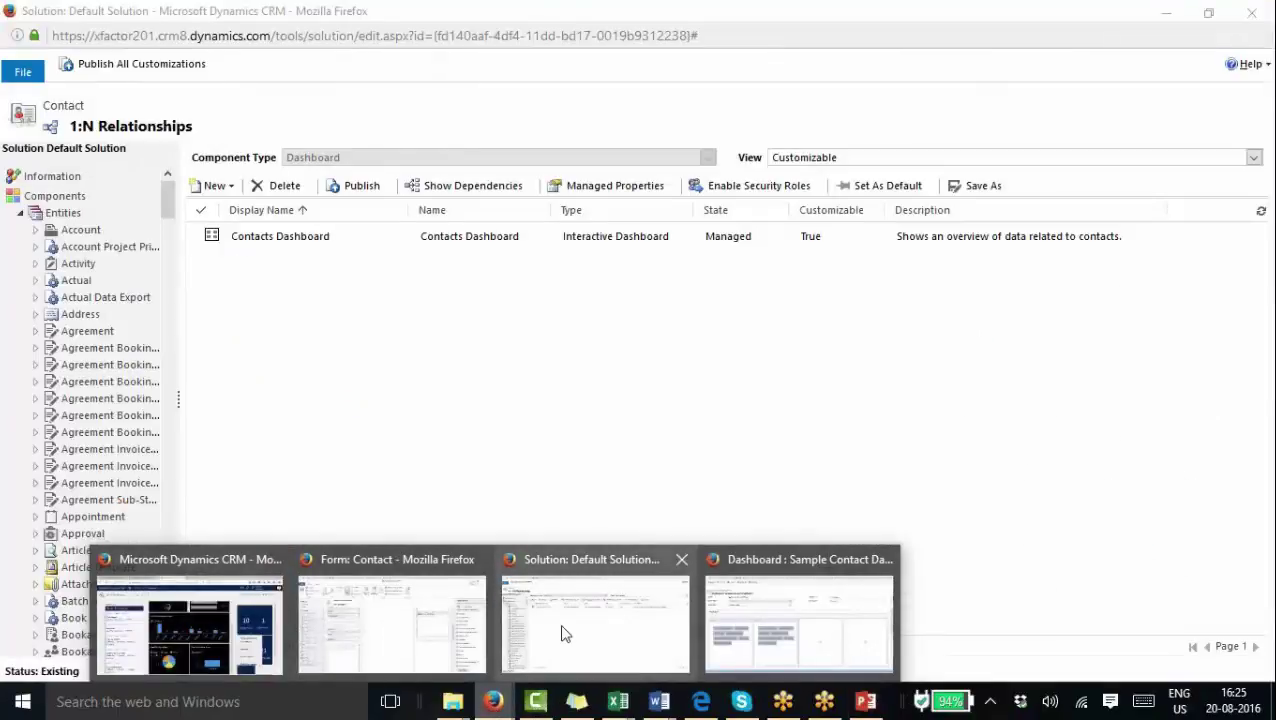
pyautogui.click(557, 634)
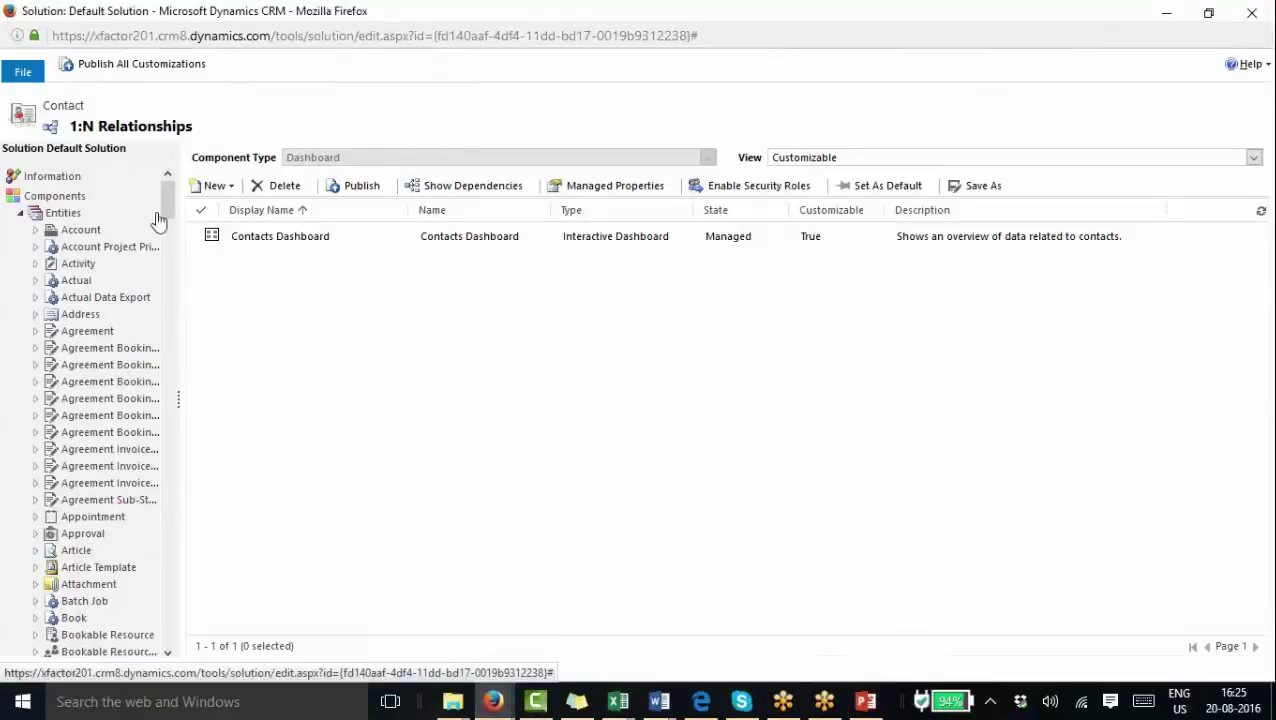
pyautogui.moveTo(167, 188); pyautogui.dragTo(177, 279)
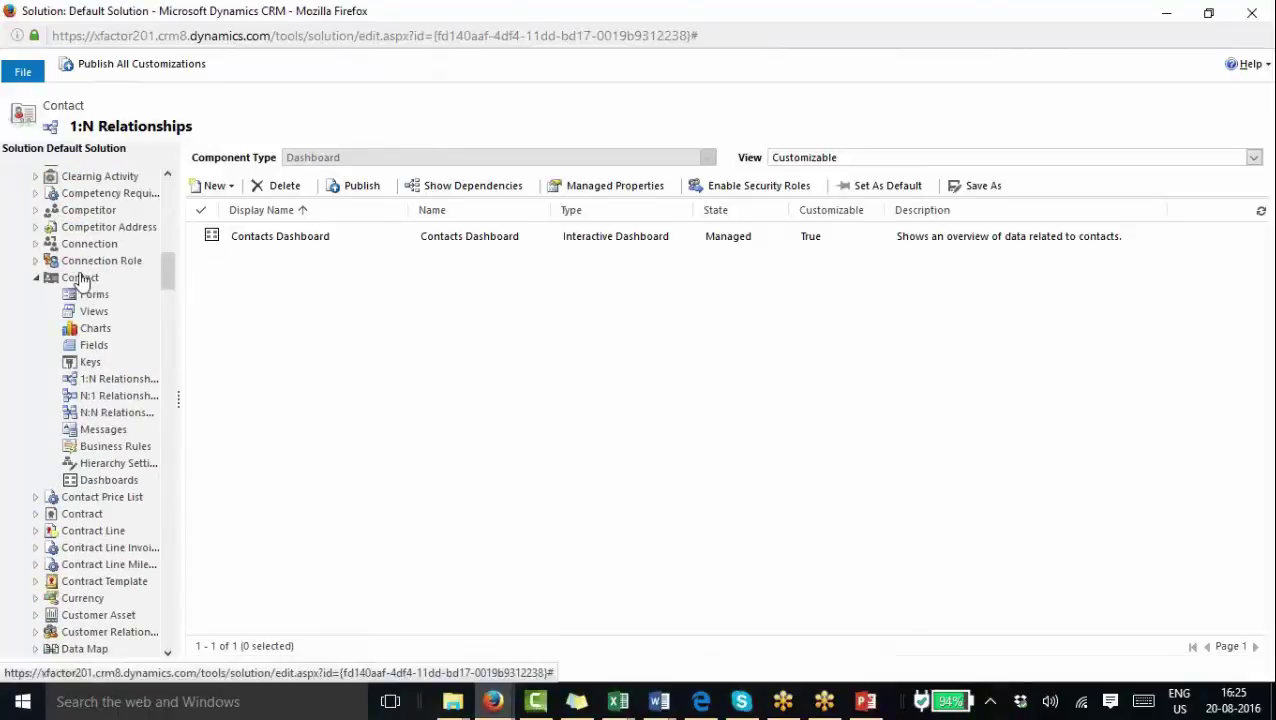
pyautogui.click(82, 279)
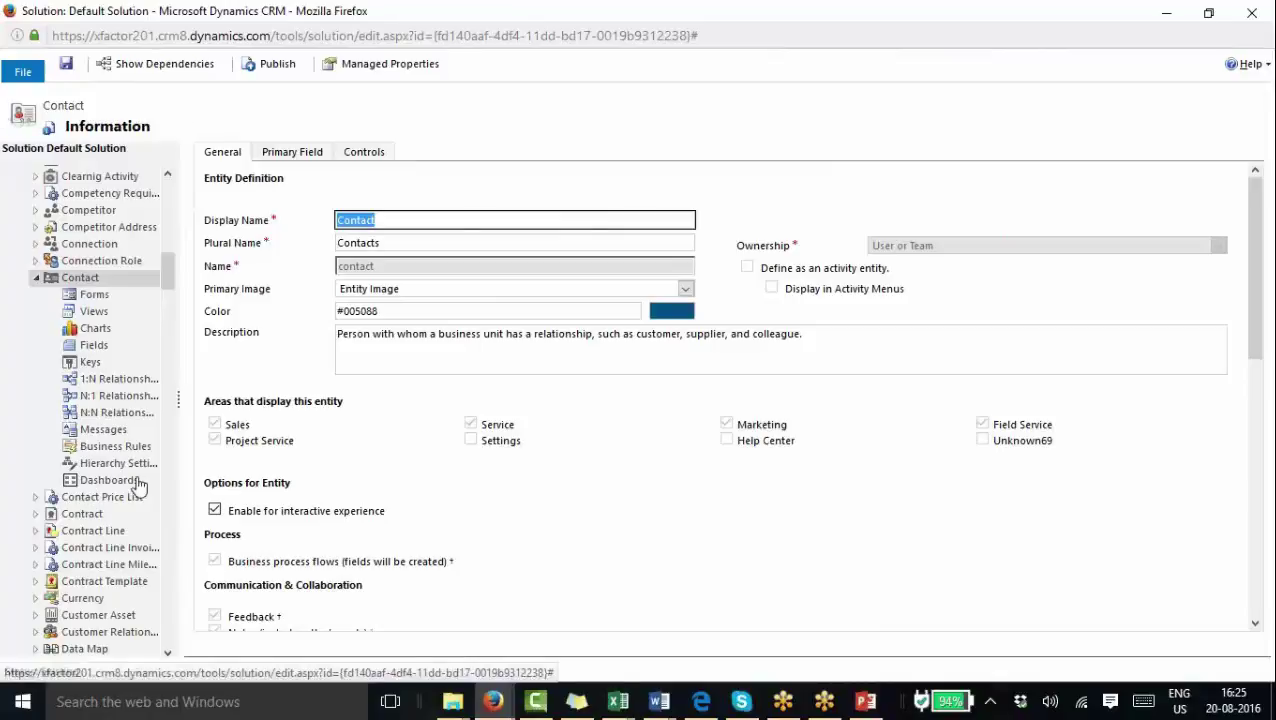
# Open the Contact Price List entity's definition, save it and publish its customizations
pyautogui.click(35, 497)
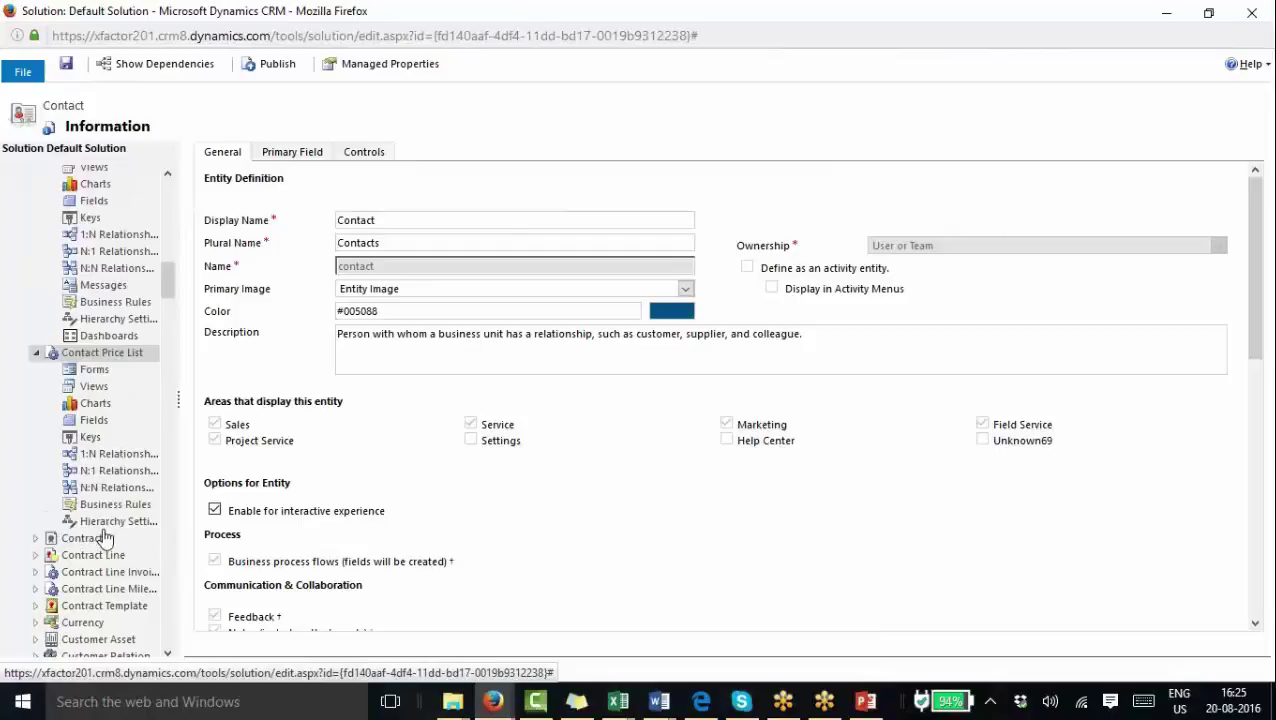
pyautogui.click(90, 360)
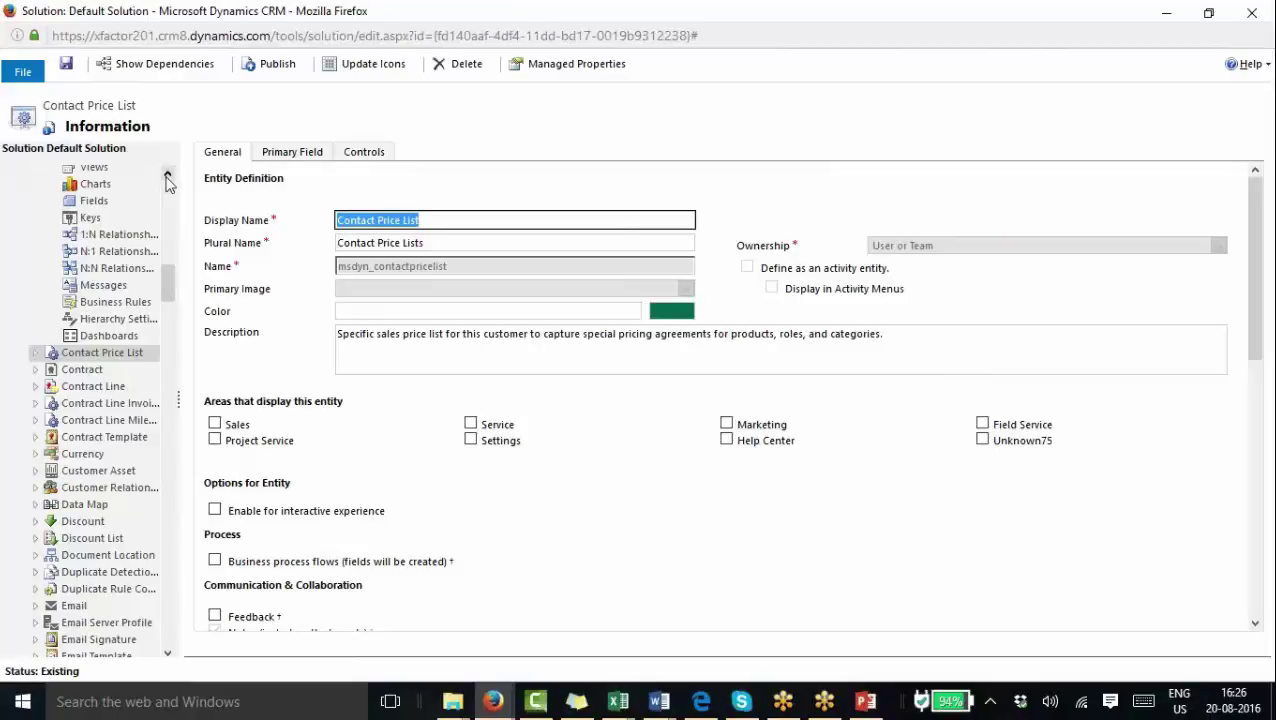
pyautogui.click(168, 177)
pyautogui.click(66, 64)
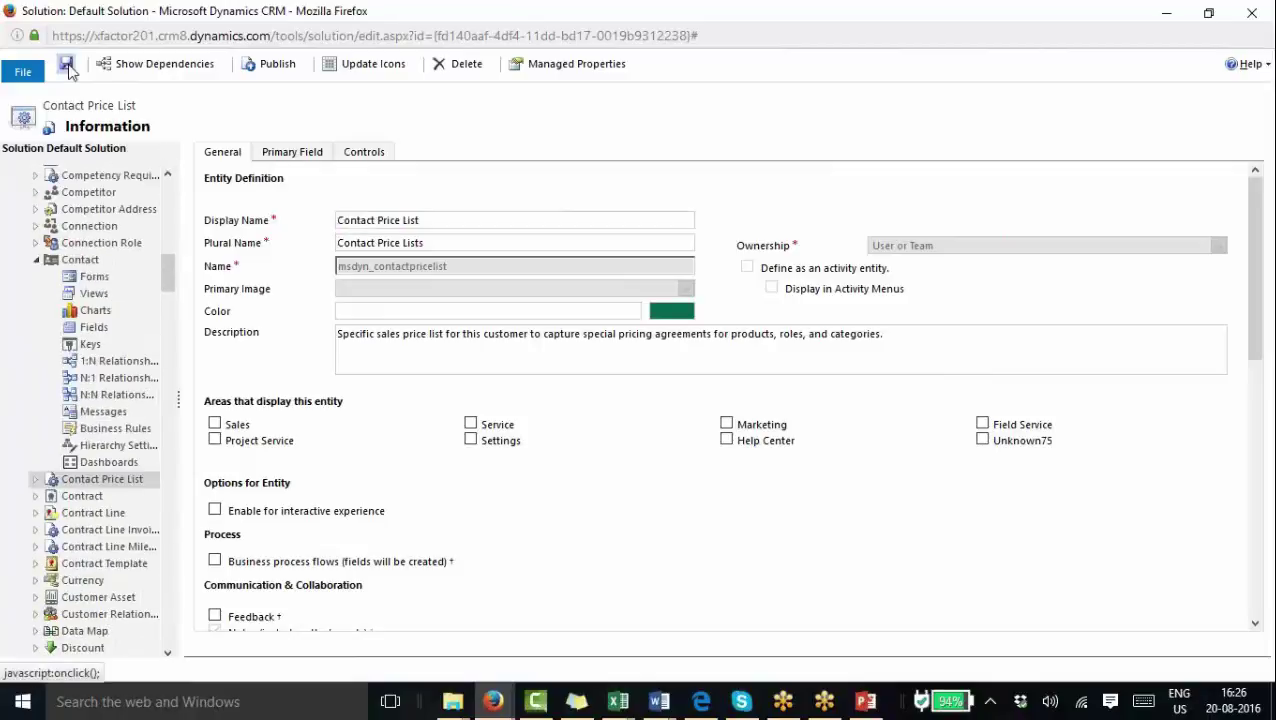
pyautogui.click(277, 67)
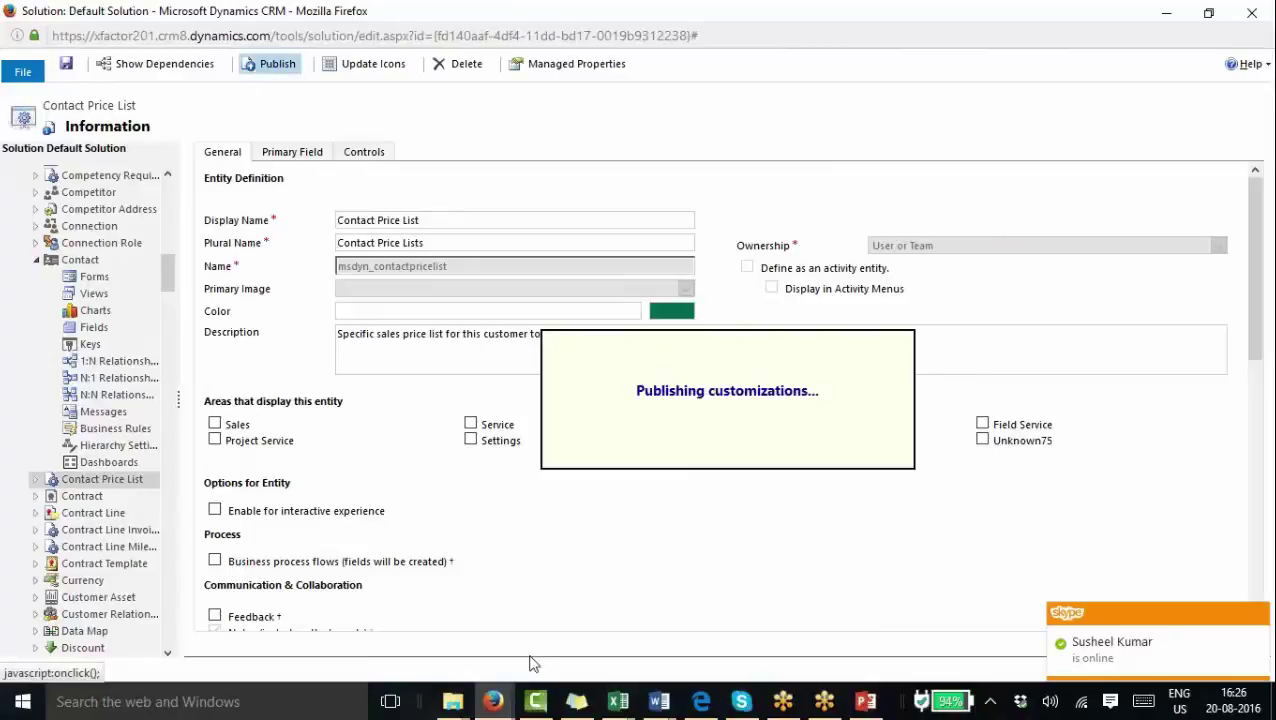
# View the Sample Contact Dashboard editor window, and switch to the interactive service hub window to reload it
pyautogui.moveTo(497, 702)
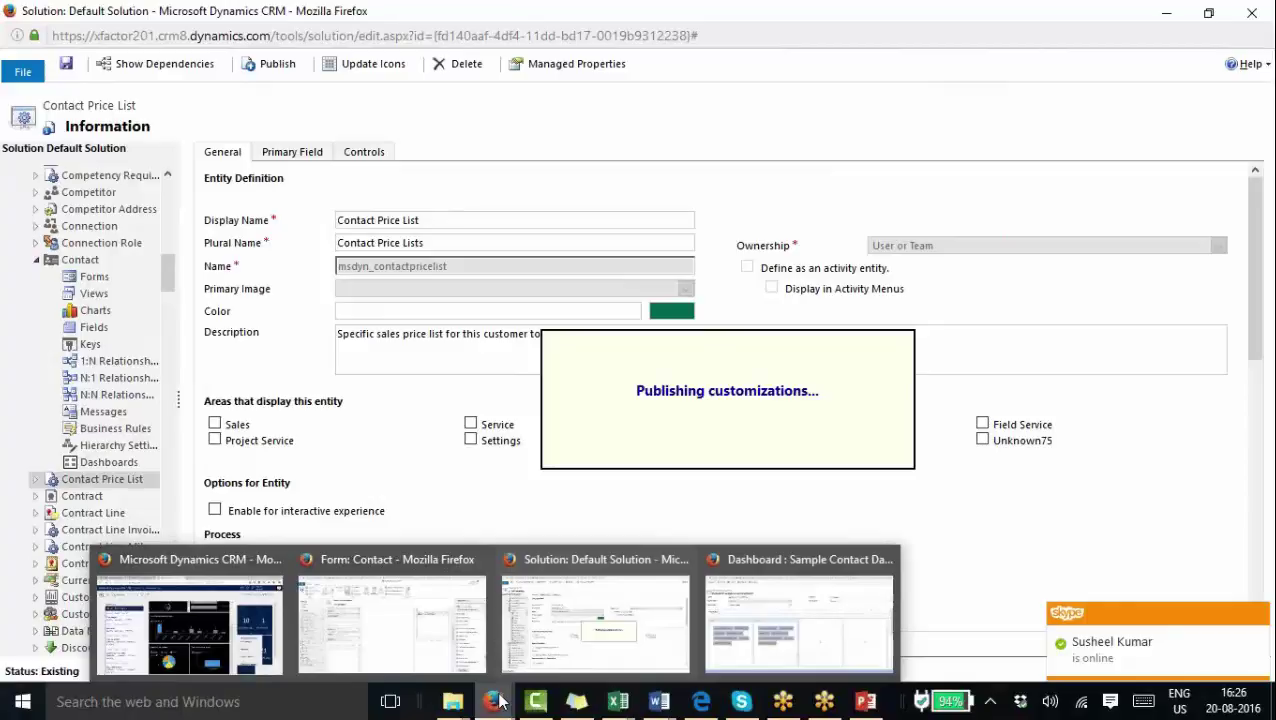
pyautogui.click(817, 603)
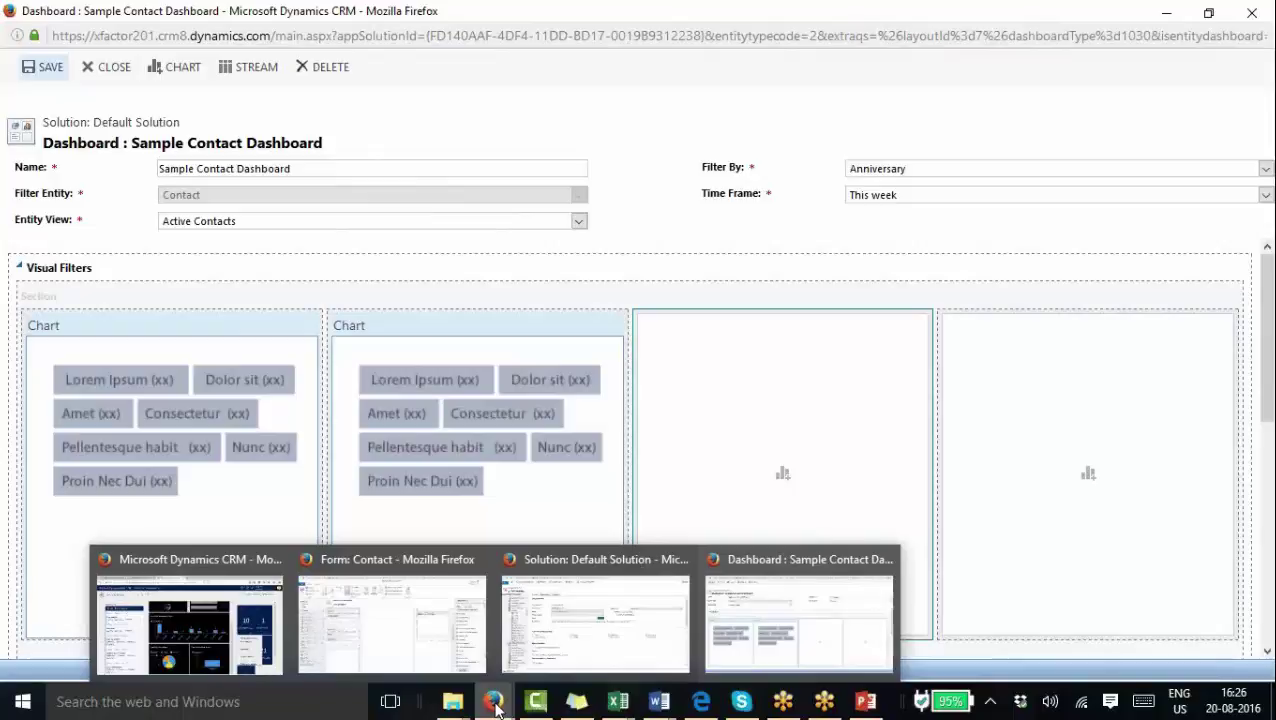
pyautogui.moveTo(632, 636)
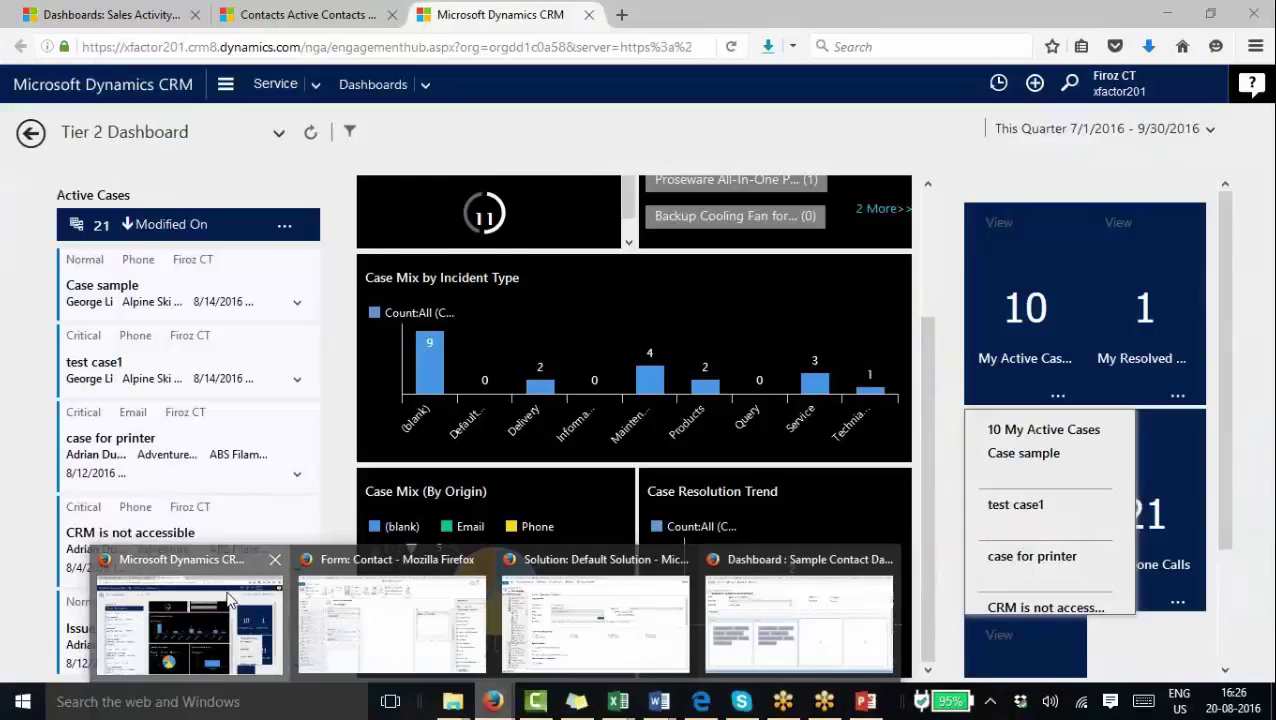
pyautogui.click(230, 600)
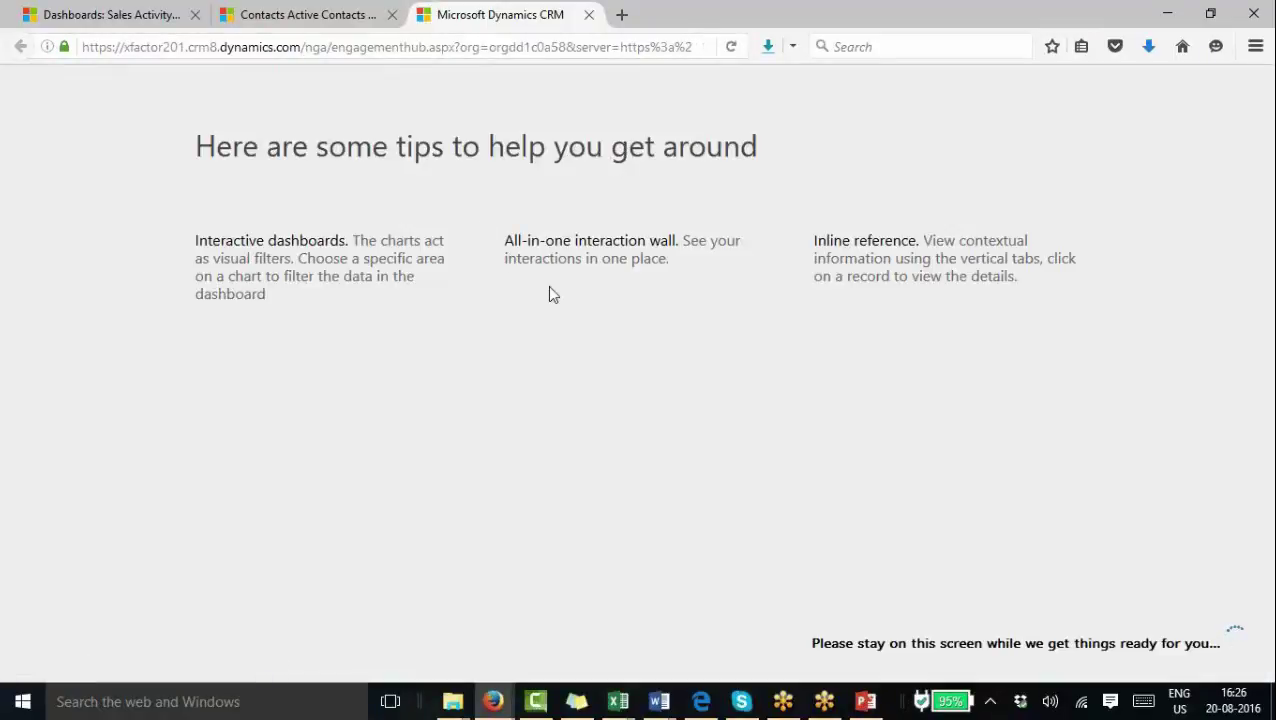
# In the Default Solution window, select the Sample Contact Dashboard among the Contact entity's dashboards and publish all customizations
pyautogui.moveTo(497, 703)
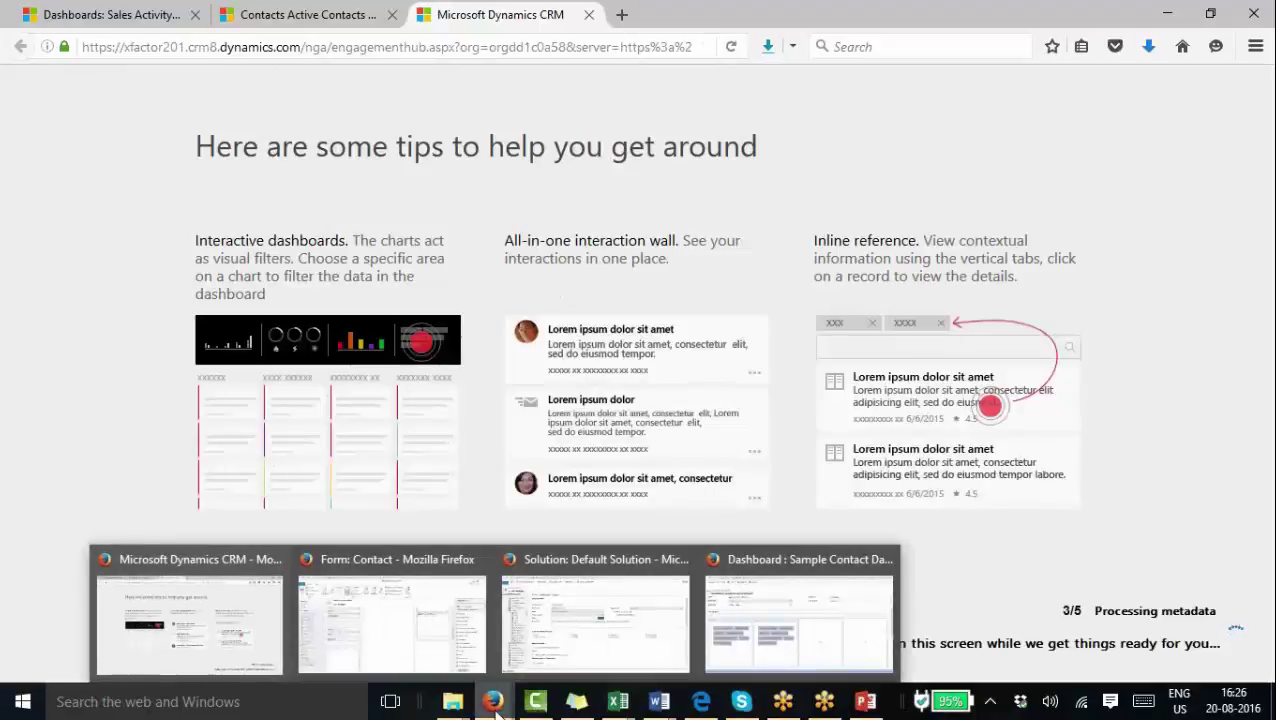
pyautogui.click(588, 630)
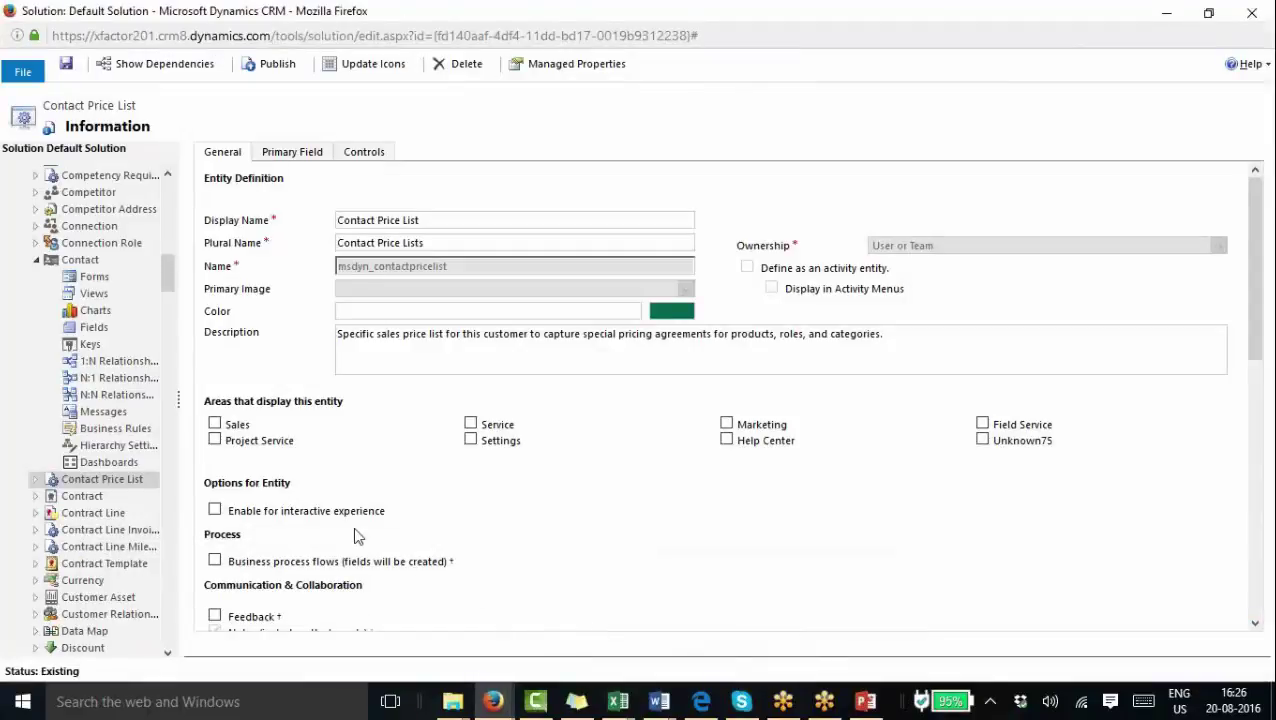
pyautogui.click(85, 260)
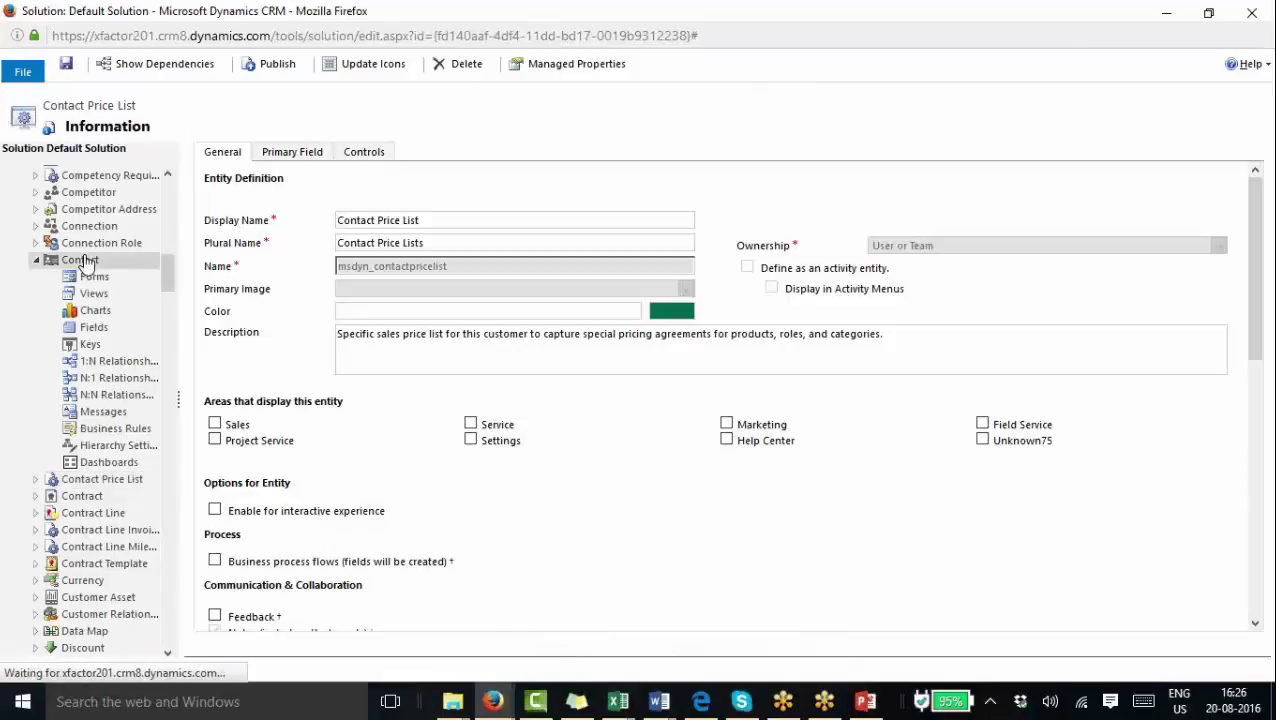
pyautogui.click(124, 464)
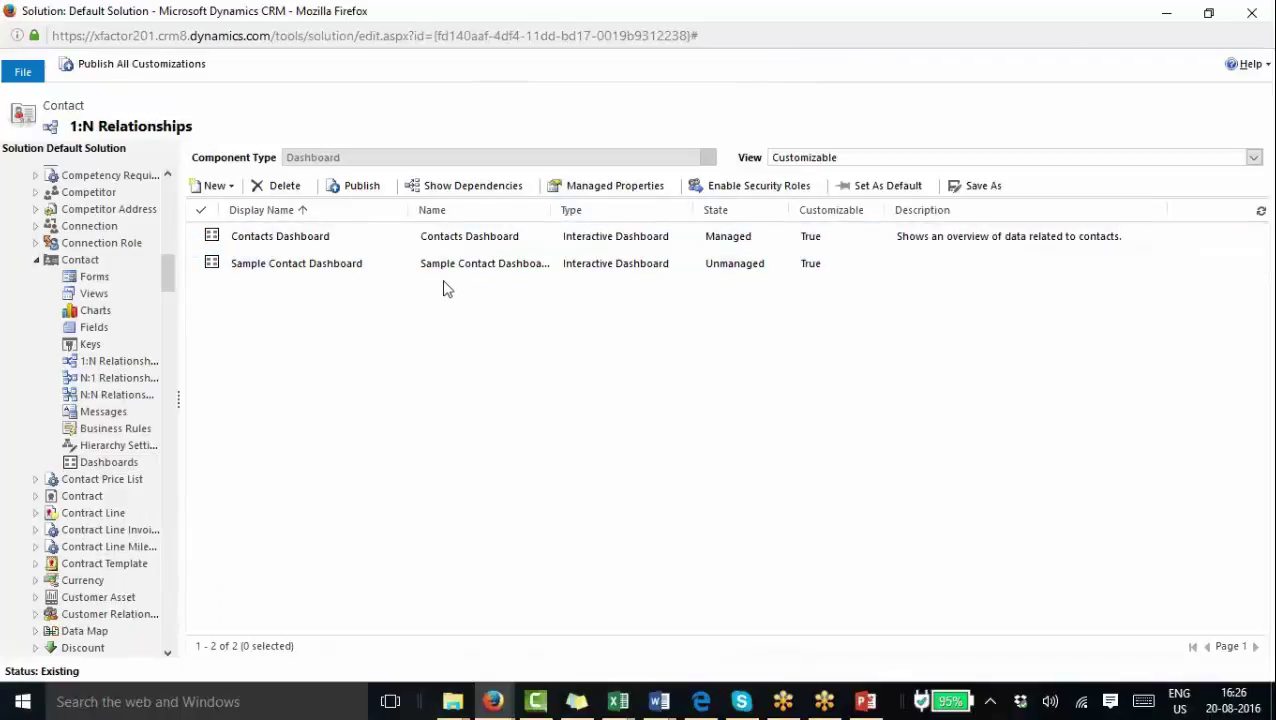
pyautogui.click(408, 273)
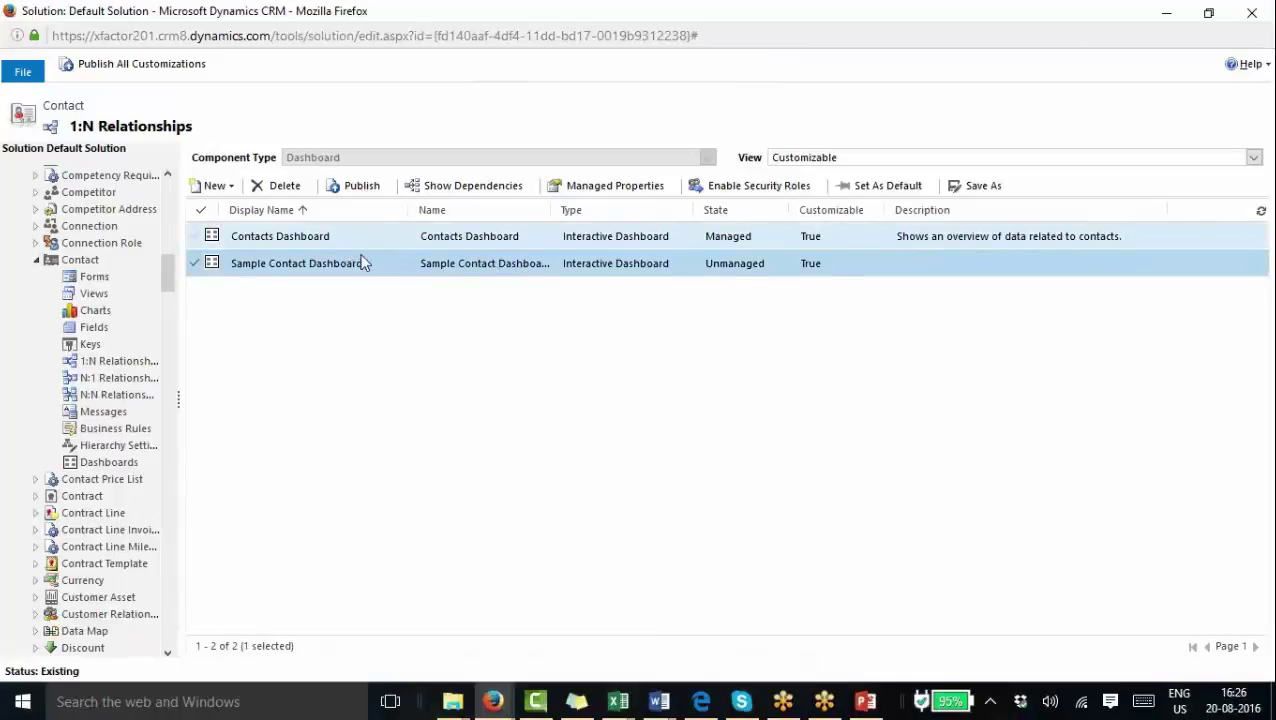
pyautogui.click(155, 70)
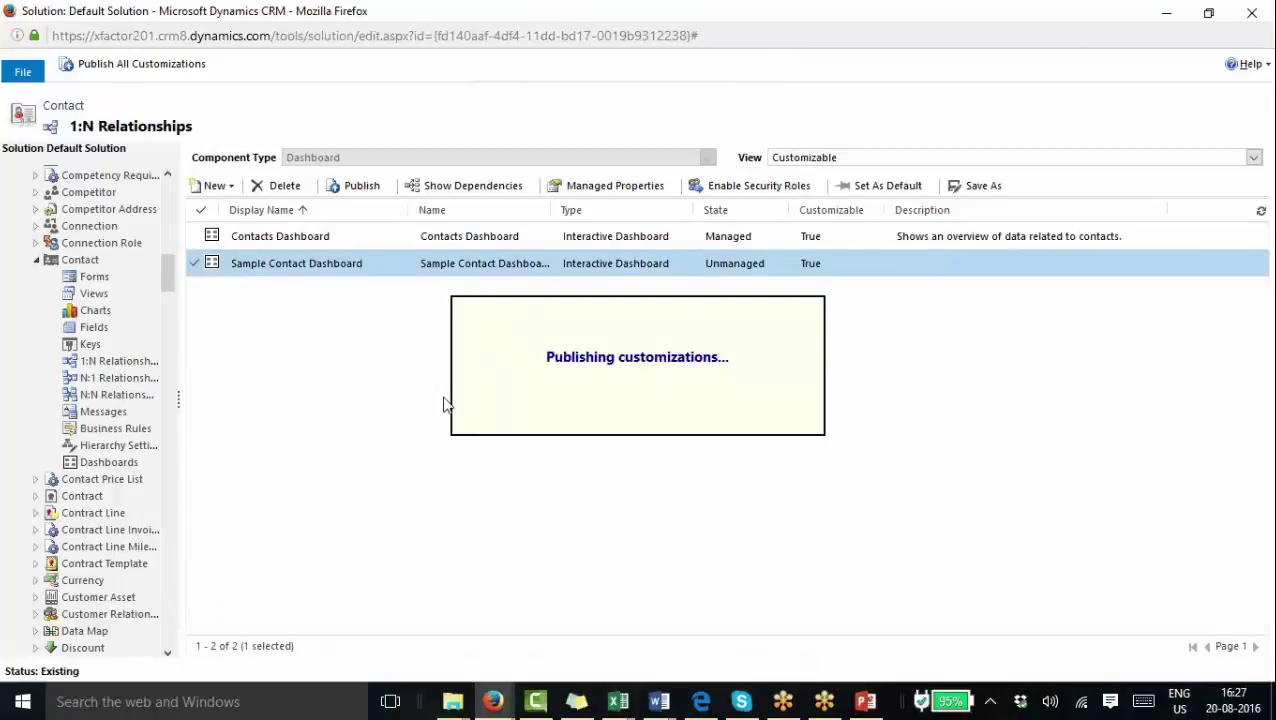
# Return to the interactive service hub, dismiss the help pane and list the dashboards available from Tier 1 Dashboard
pyautogui.click(490, 700)
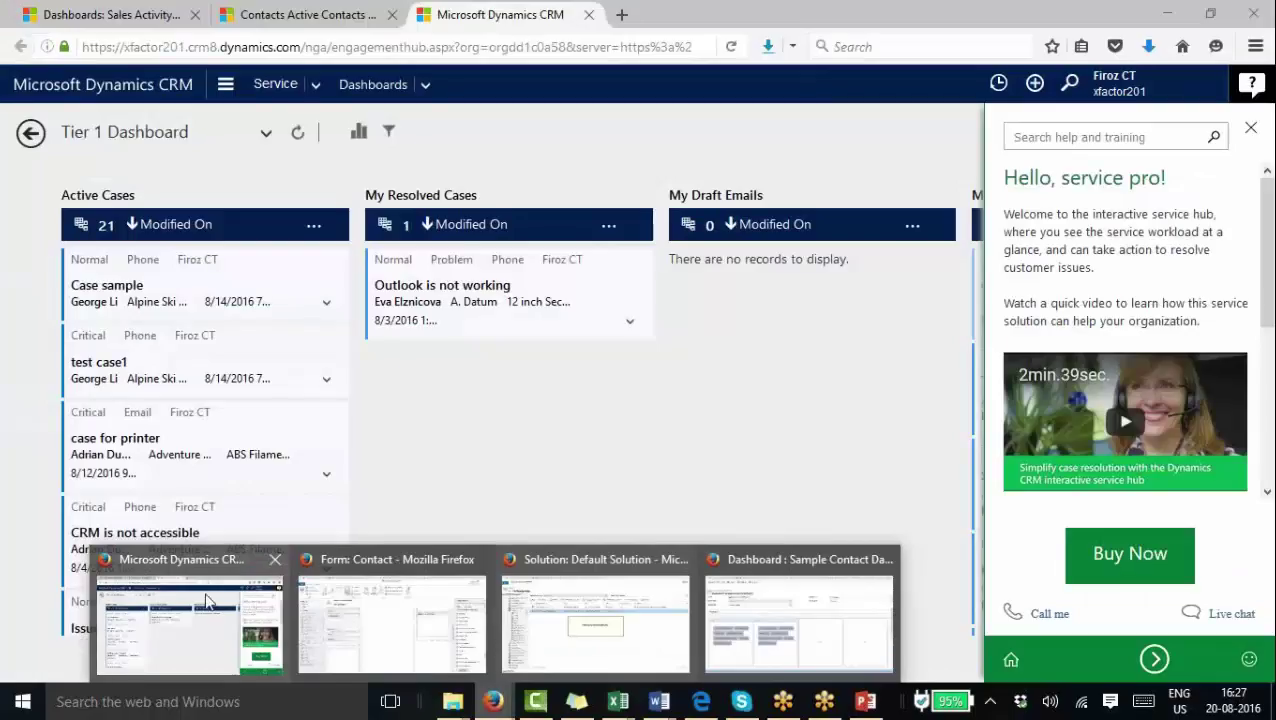
pyautogui.click(207, 600)
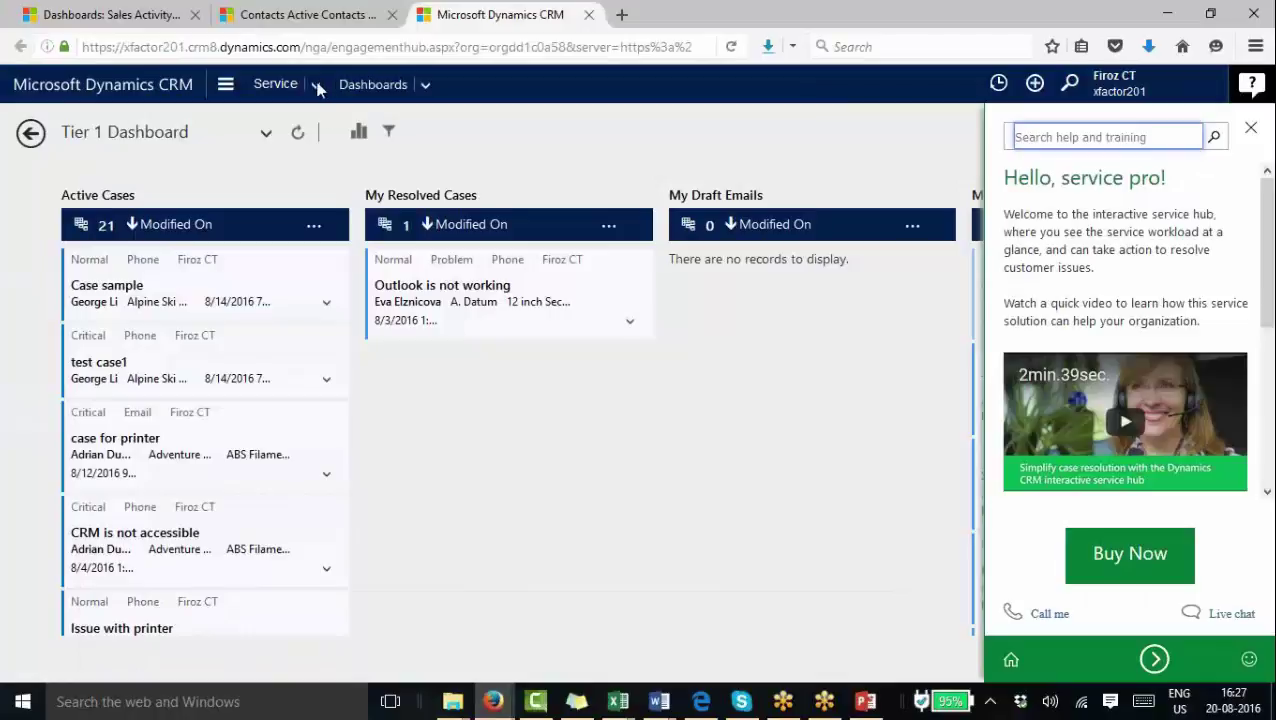
pyautogui.click(300, 110)
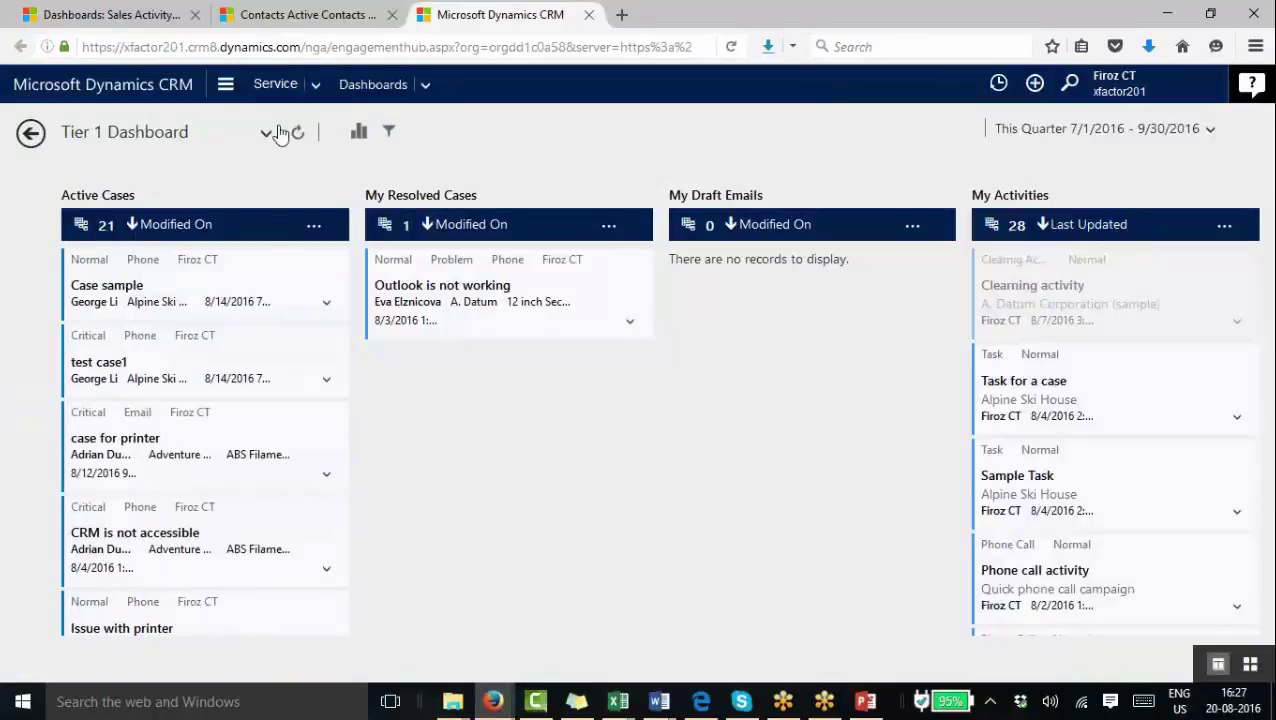
pyautogui.click(280, 133)
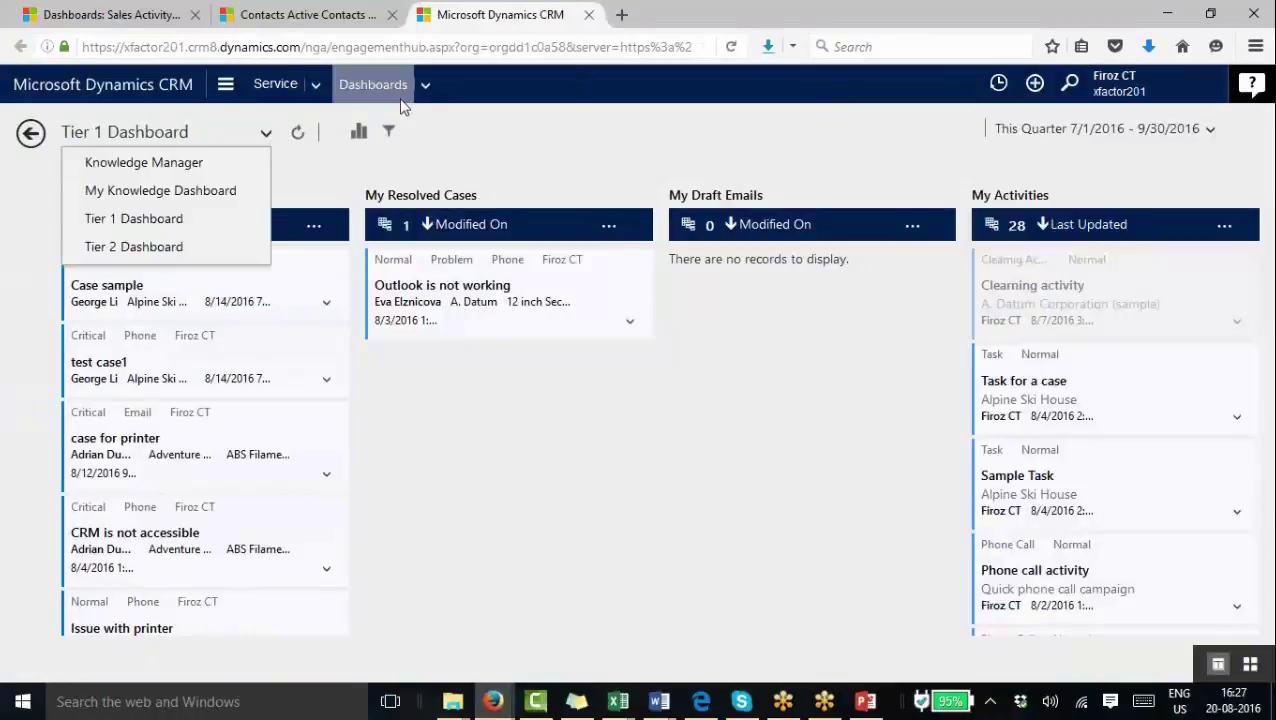
# Open Contacts in the Service area and look through the views available for the contact list
pyautogui.click(316, 85)
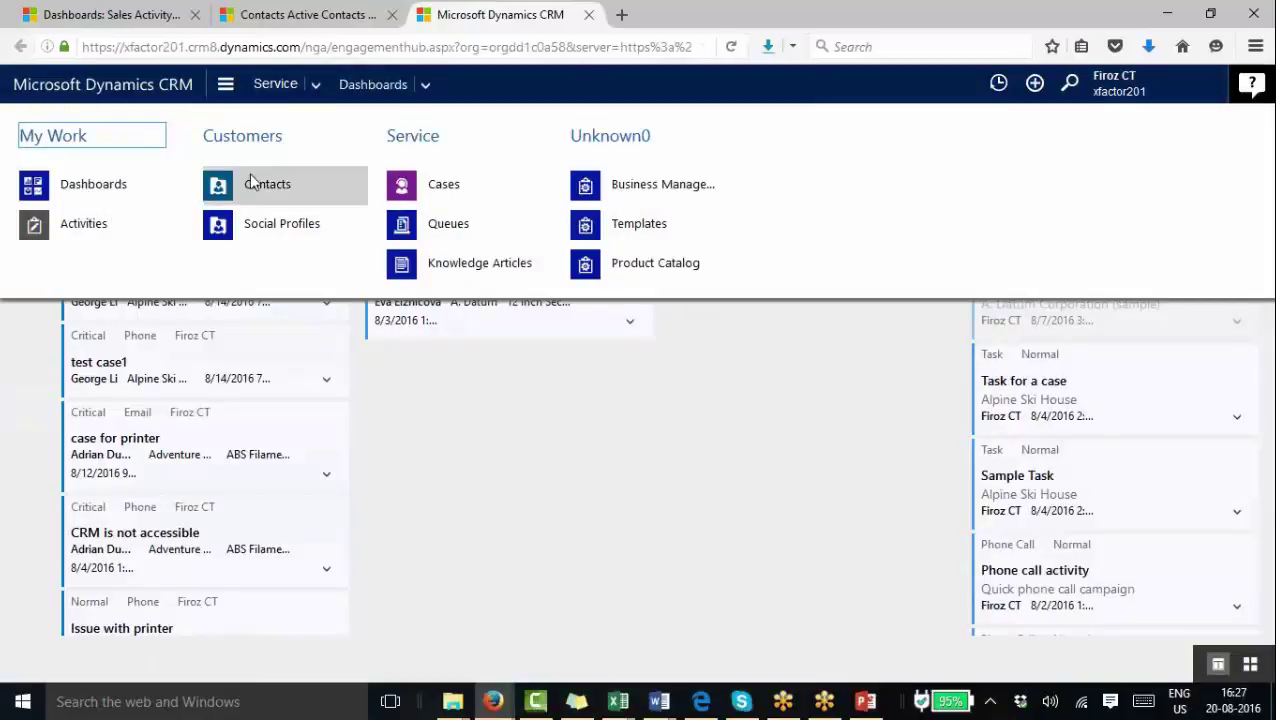
pyautogui.click(282, 186)
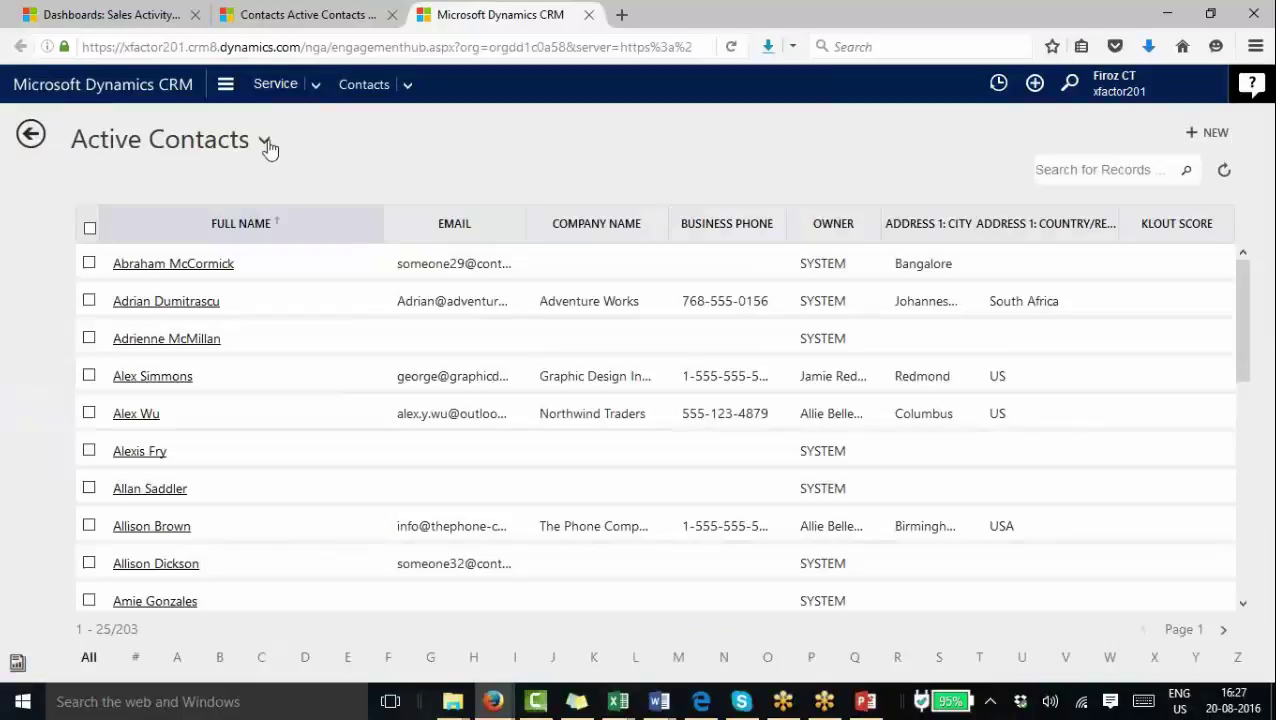
pyautogui.click(268, 148)
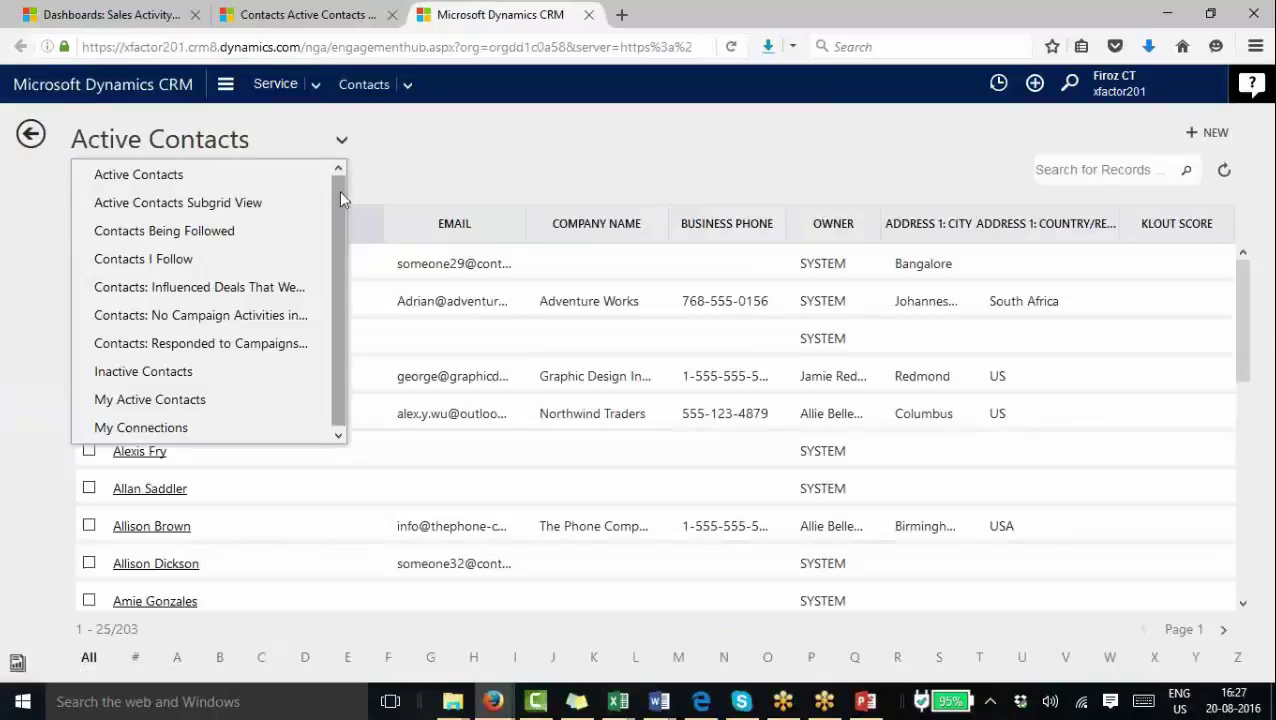
pyautogui.scroll(-1, 339, 190)
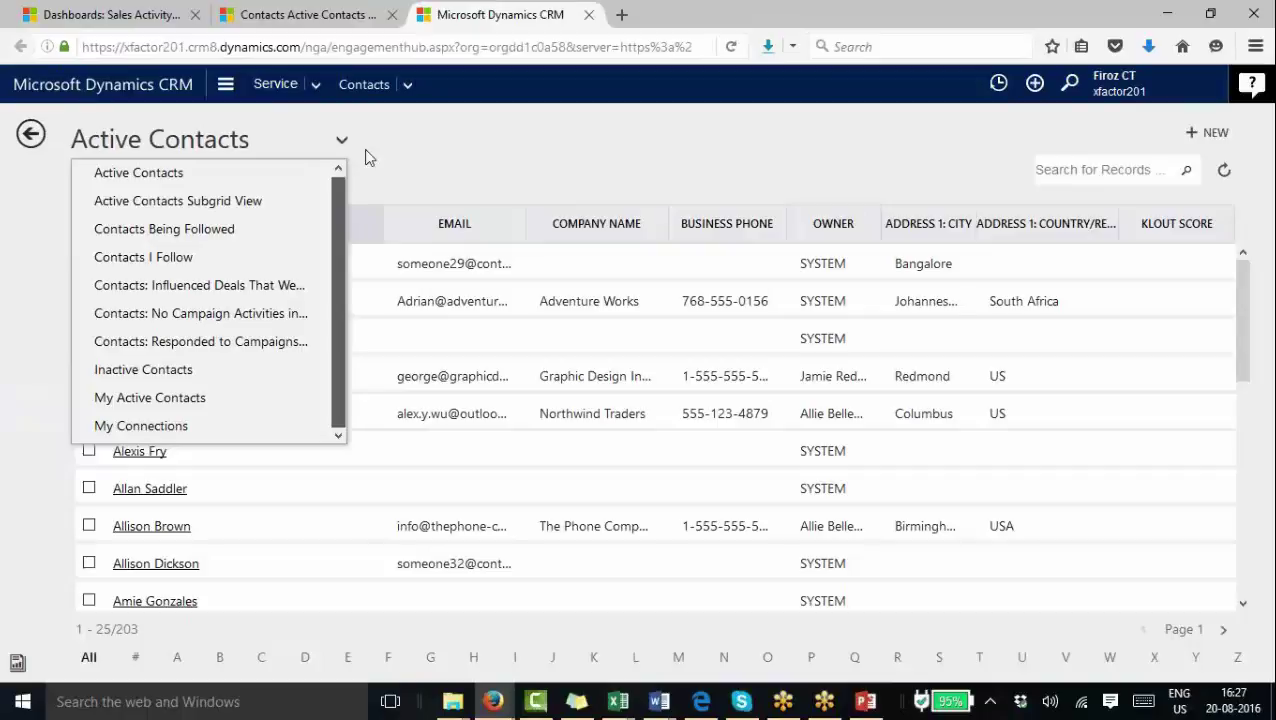
pyautogui.click(365, 157)
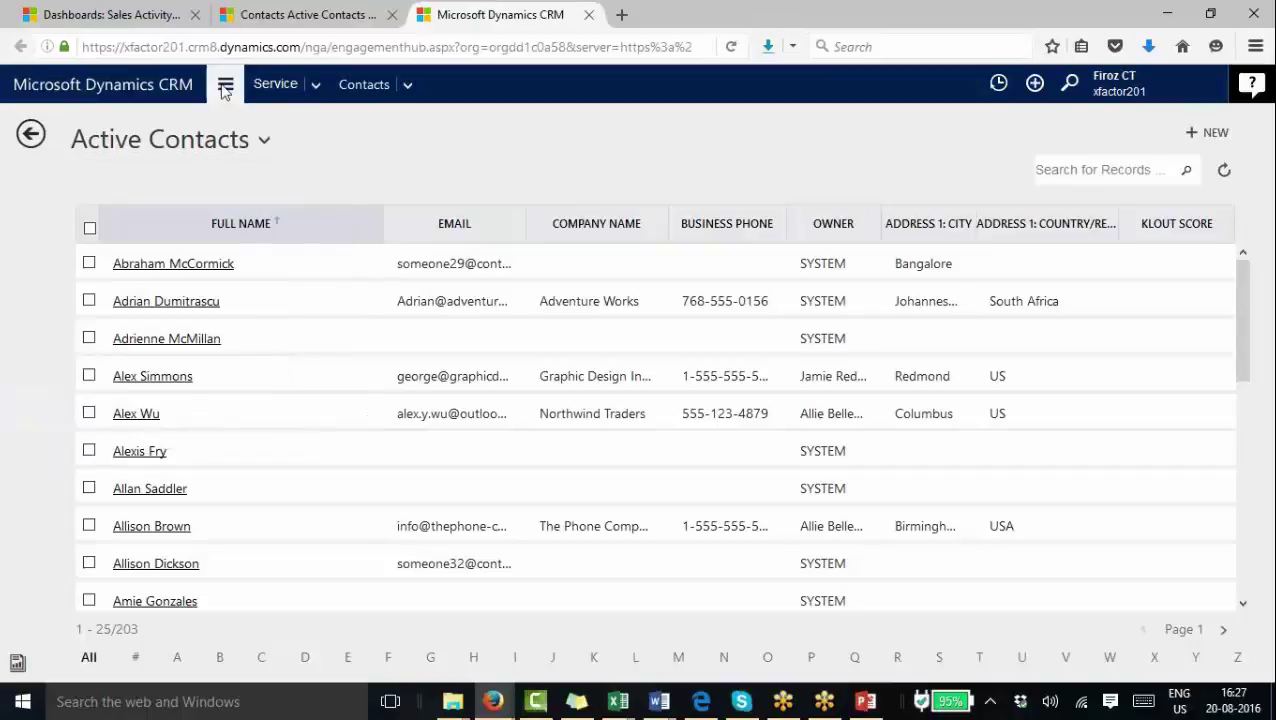
# Go back to Dashboards in the Service area and recheck the list of available dashboards
pyautogui.click(233, 88)
pyautogui.click(136, 156)
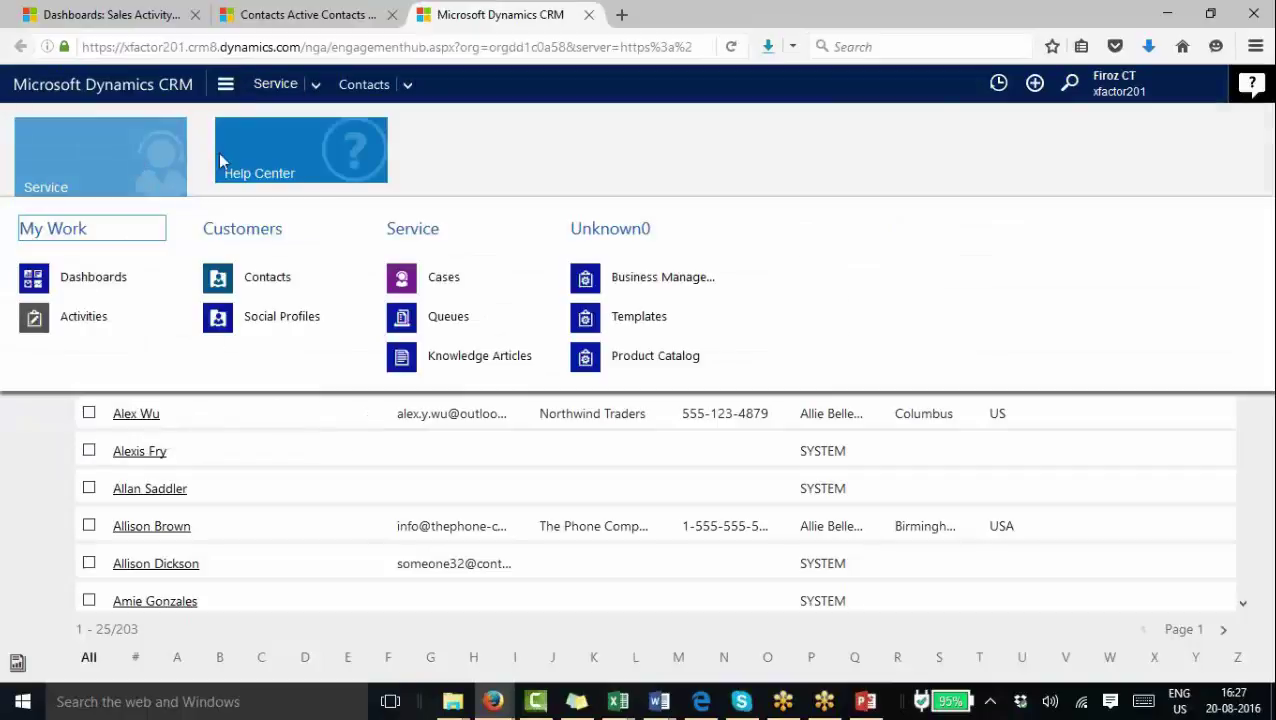
pyautogui.click(134, 282)
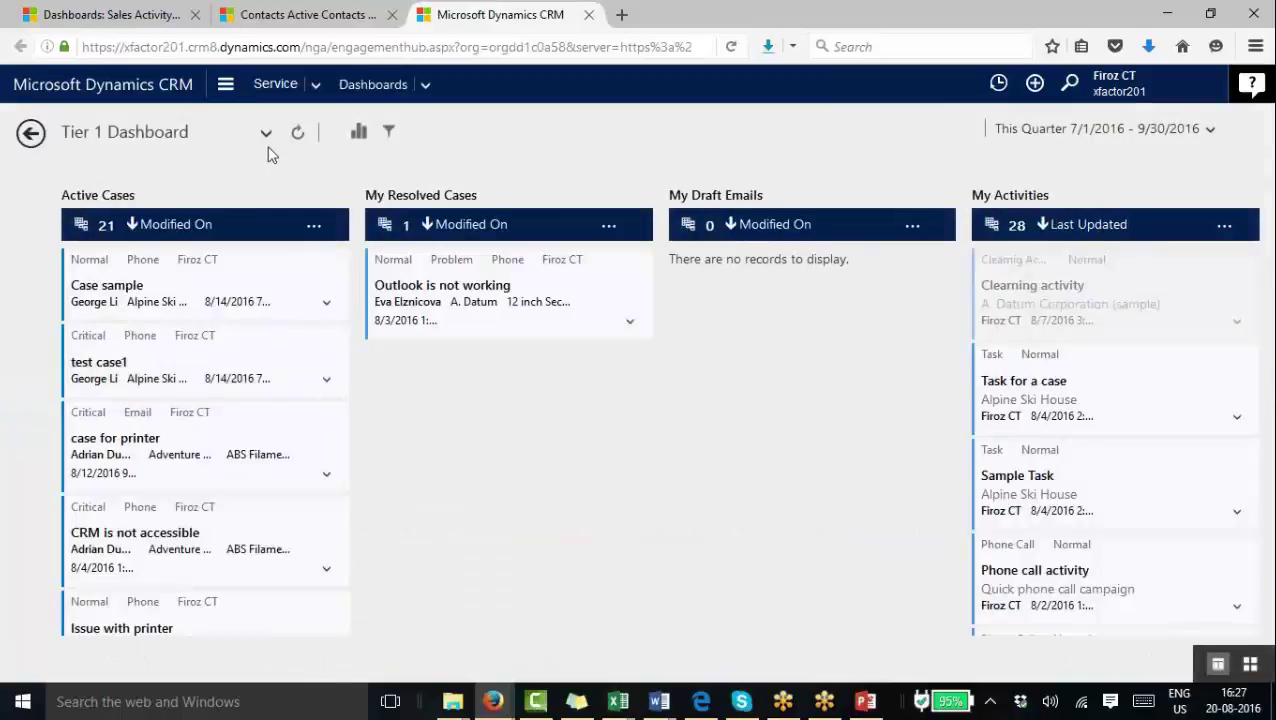
pyautogui.click(265, 137)
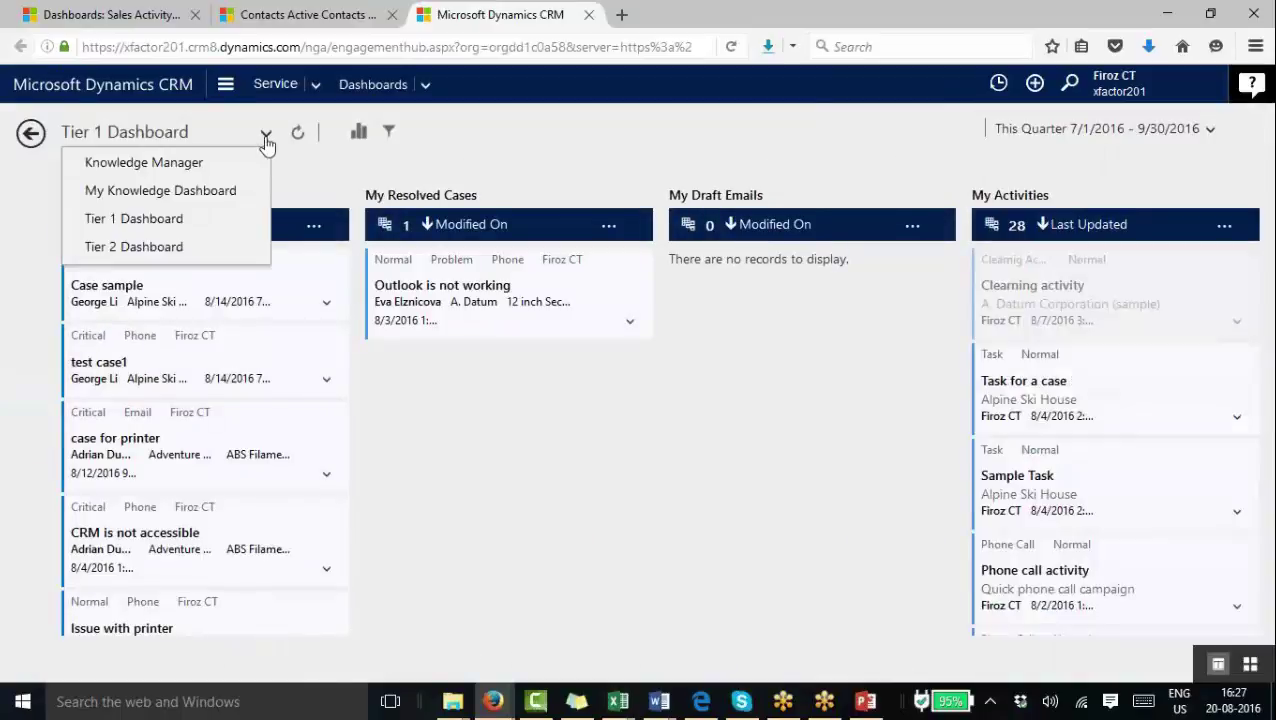
pyautogui.click(265, 138)
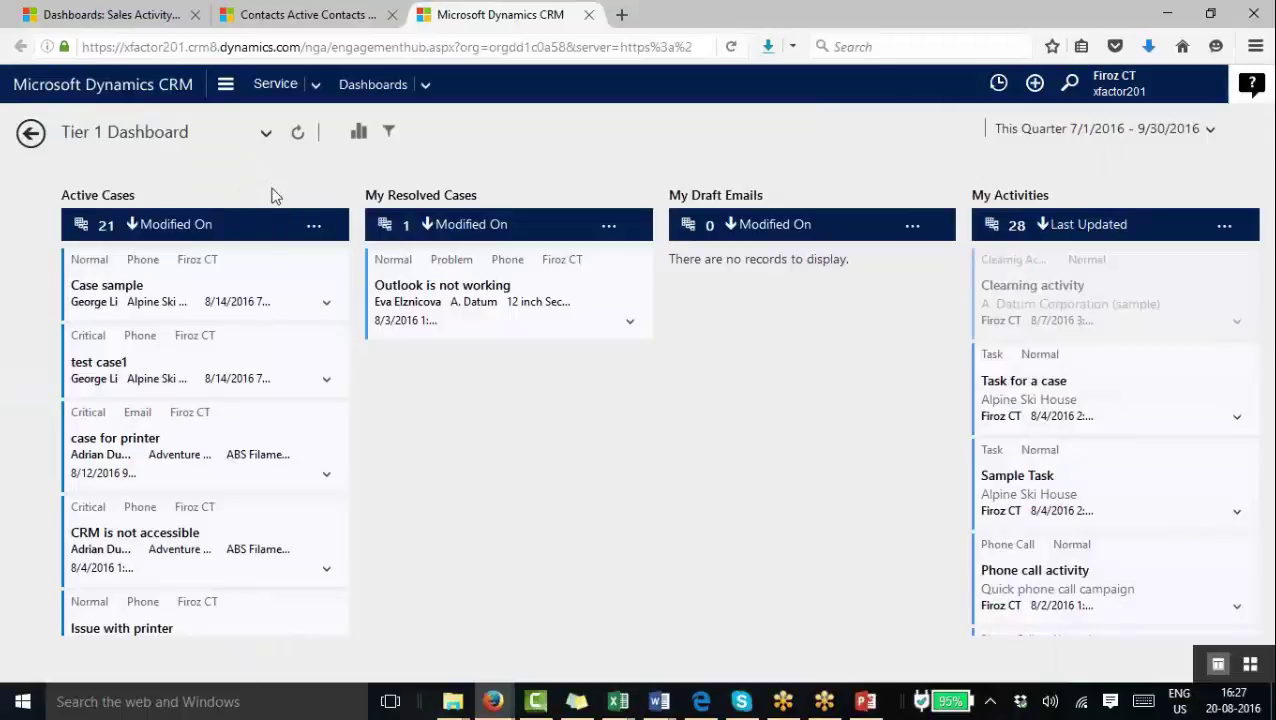
pyautogui.click(268, 140)
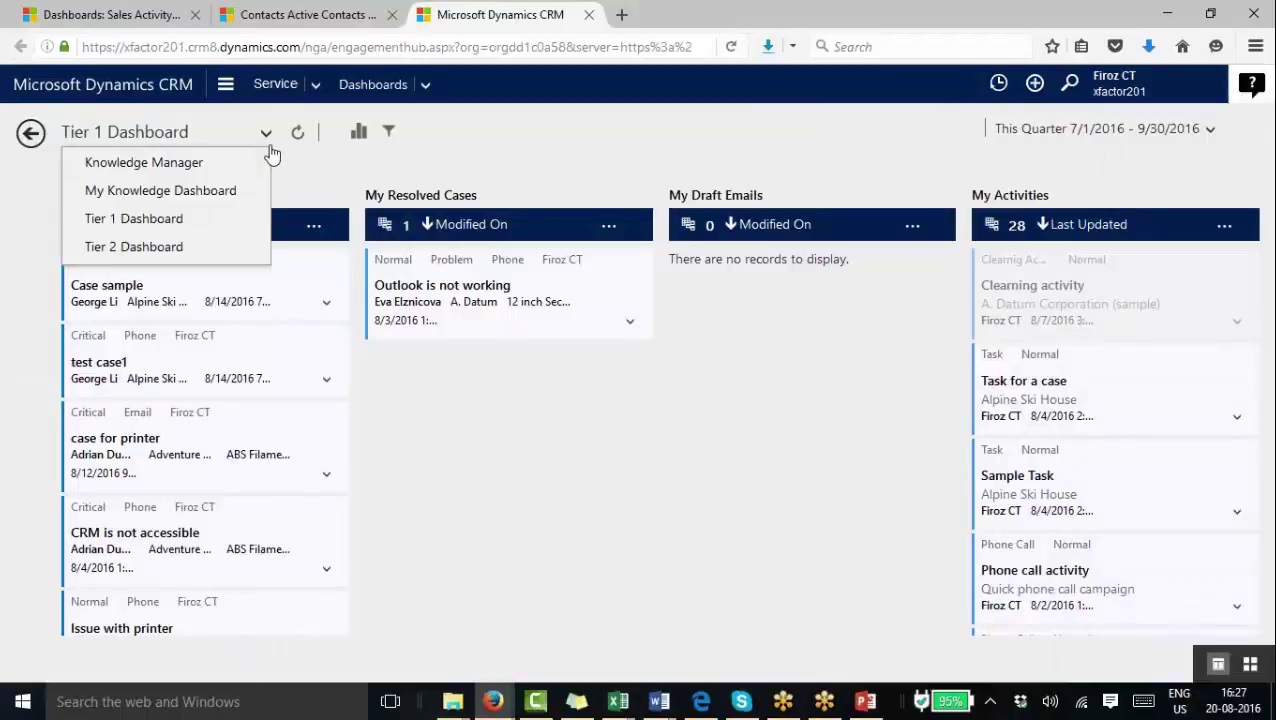
# Compare the service hub's dashboard list with the Contact entity's dashboards in the Default Solution window, and select Contacts Dashboard there
pyautogui.moveTo(493, 701)
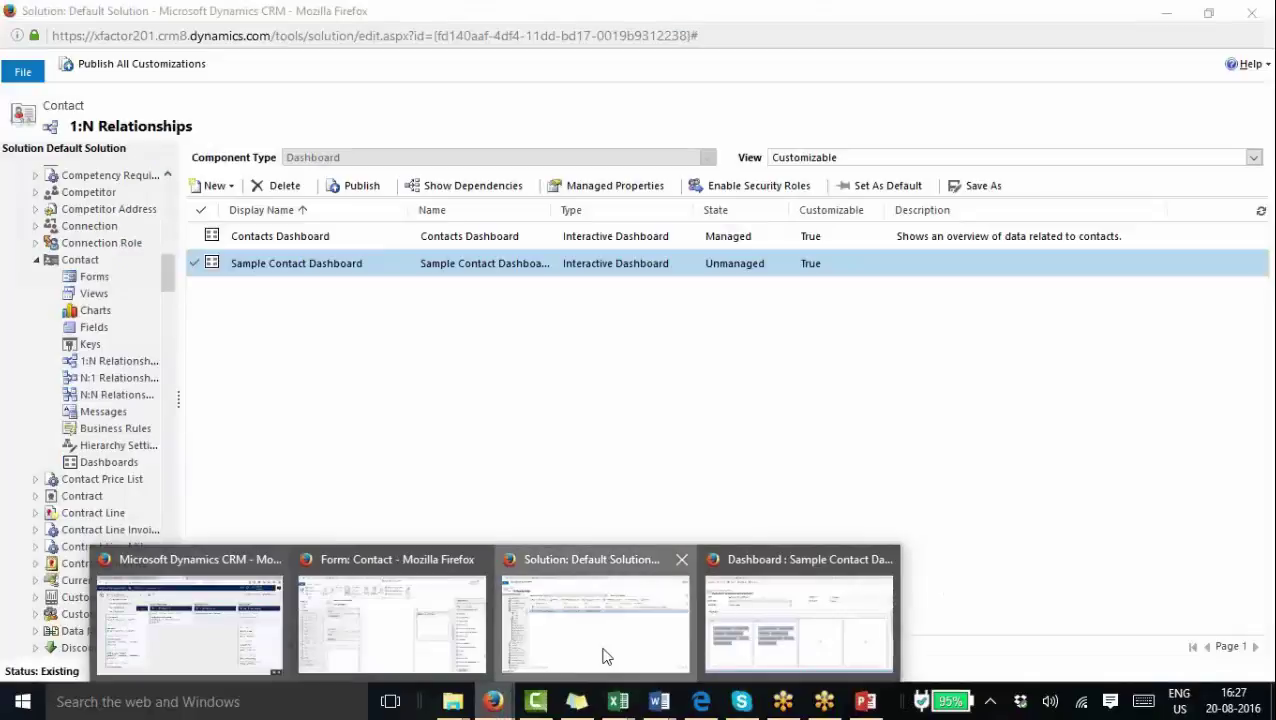
pyautogui.click(604, 656)
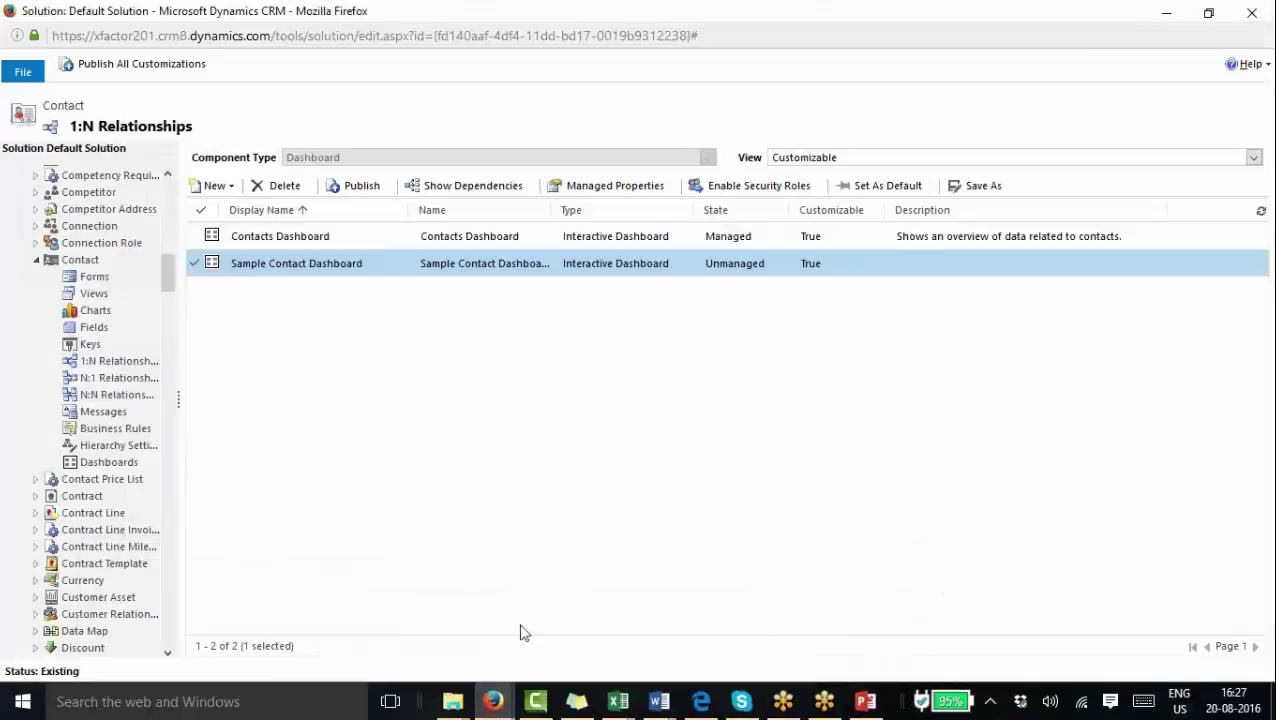
pyautogui.moveTo(507, 705)
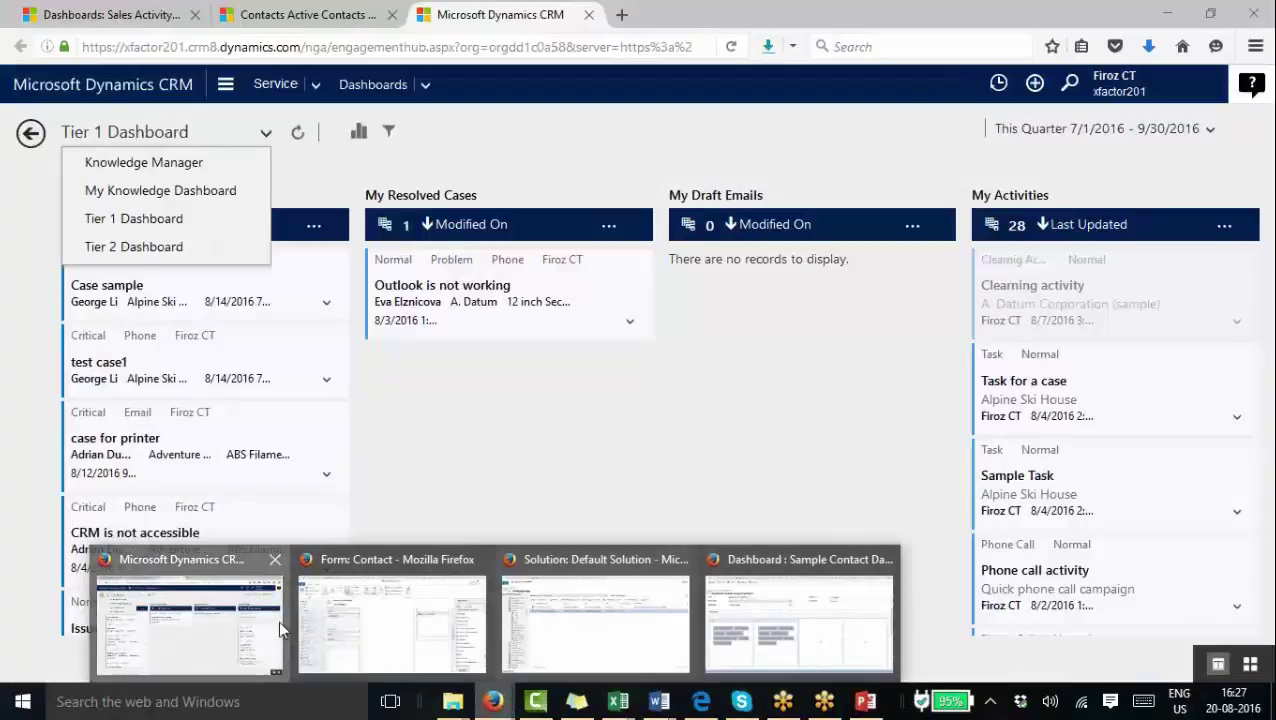
pyautogui.click(278, 620)
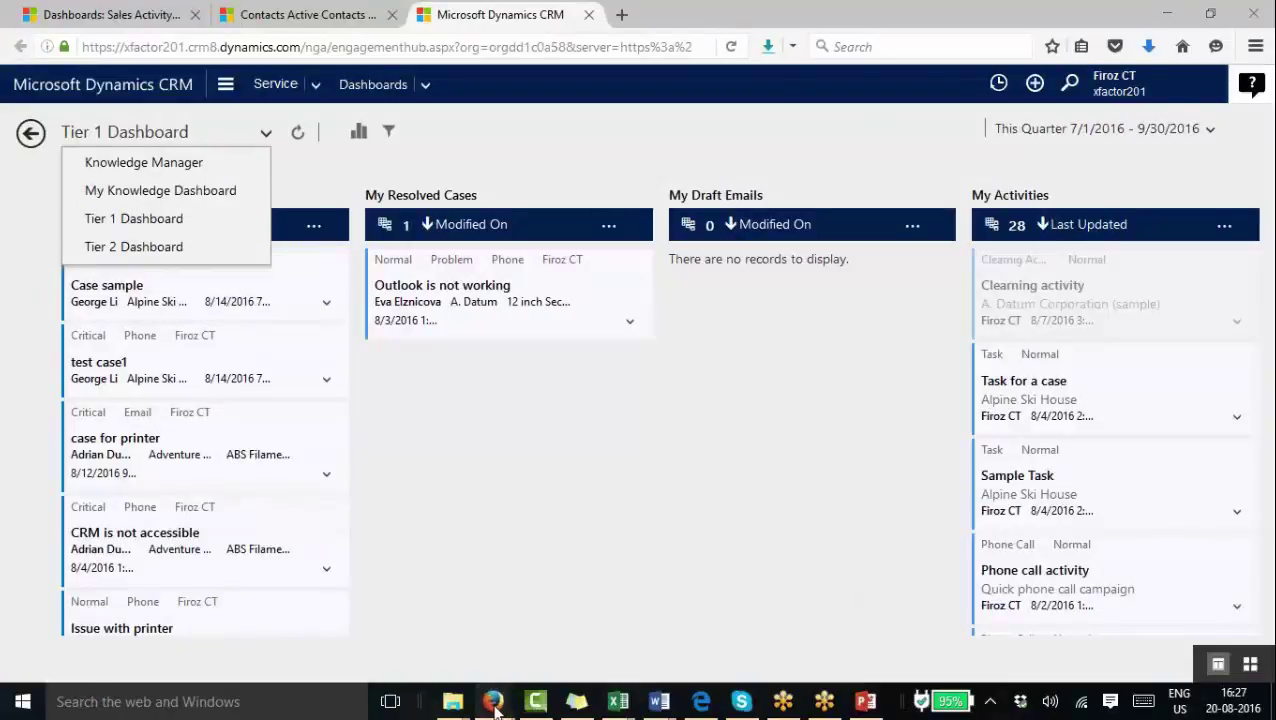
pyautogui.moveTo(493, 700)
pyautogui.click(614, 641)
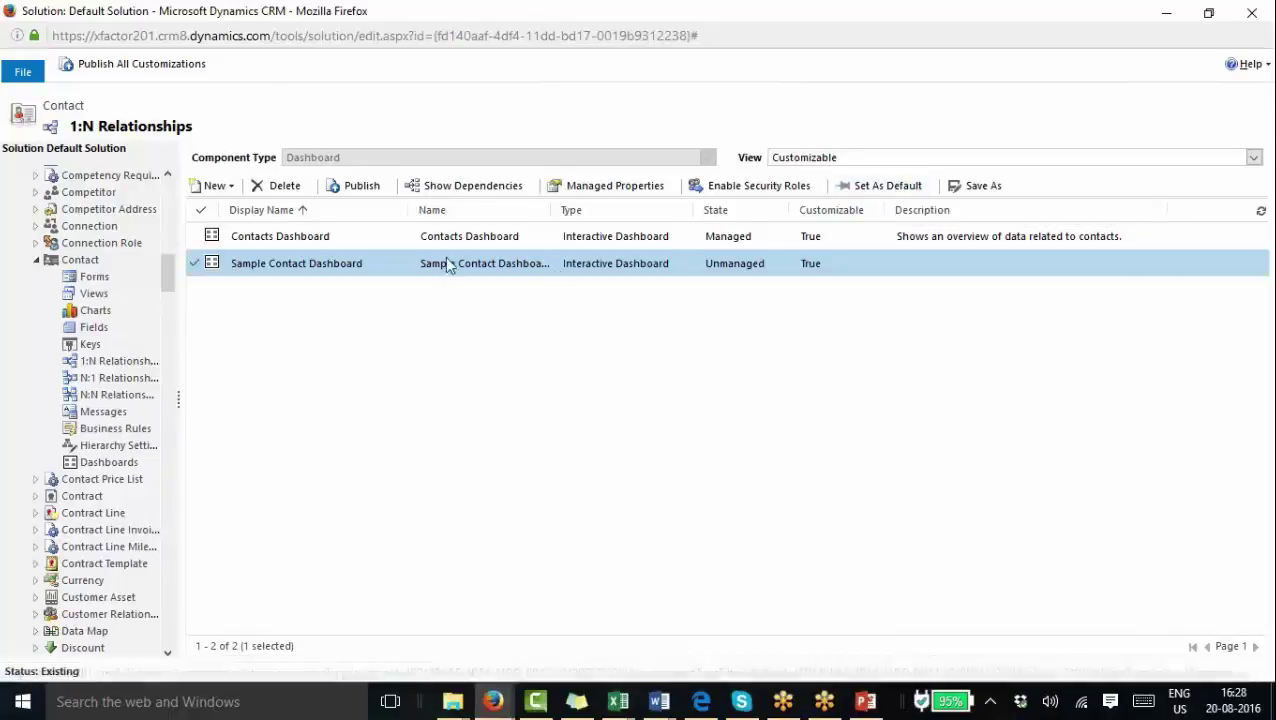
pyautogui.click(400, 237)
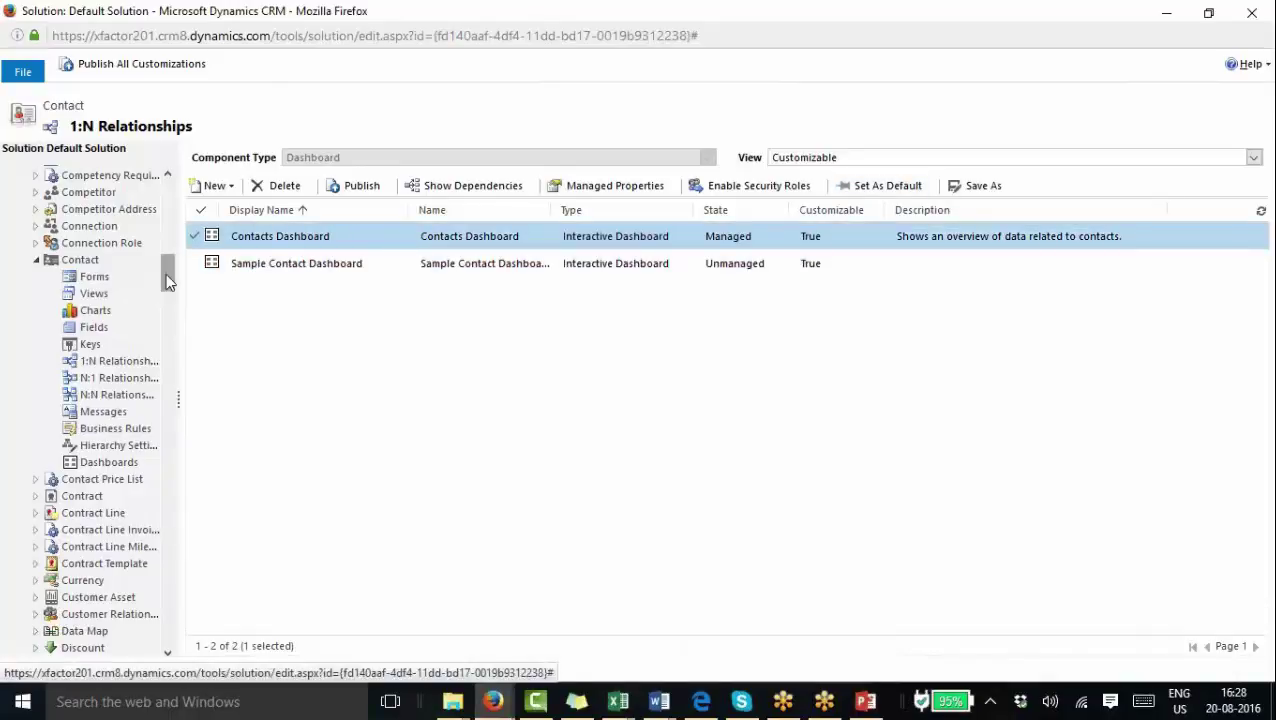
# Browse the Default Solution's own Dashboards component for interactive dashboards and open the Knowledge Manager dashboard
pyautogui.moveTo(168, 275); pyautogui.dragTo(170, 632)
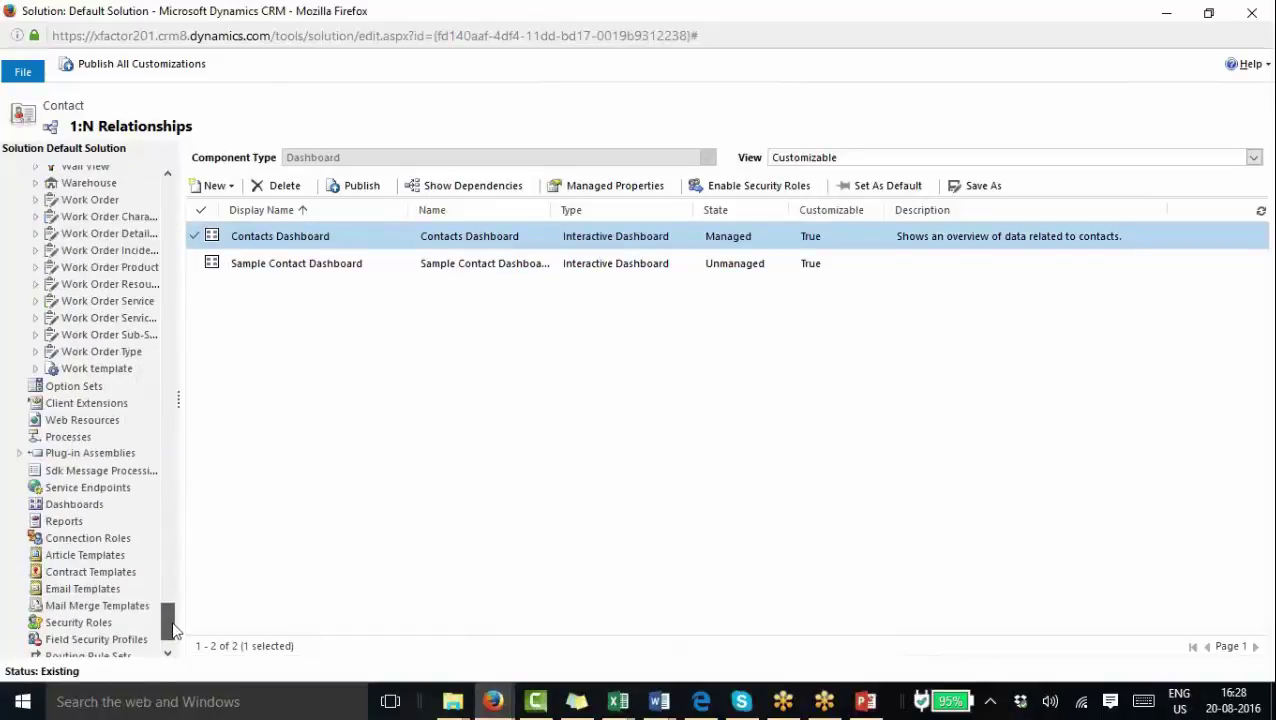
pyautogui.click(55, 505)
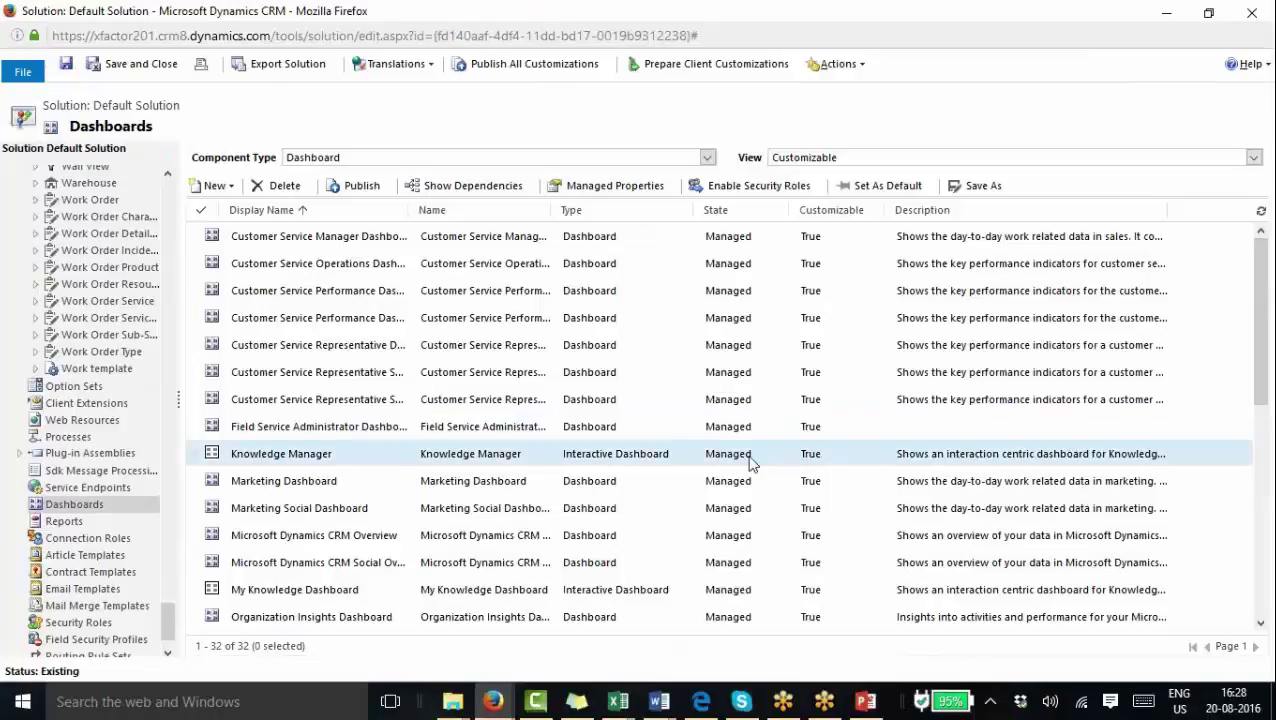
pyautogui.click(686, 456)
pyautogui.moveTo(1266, 356); pyautogui.dragTo(1250, 630)
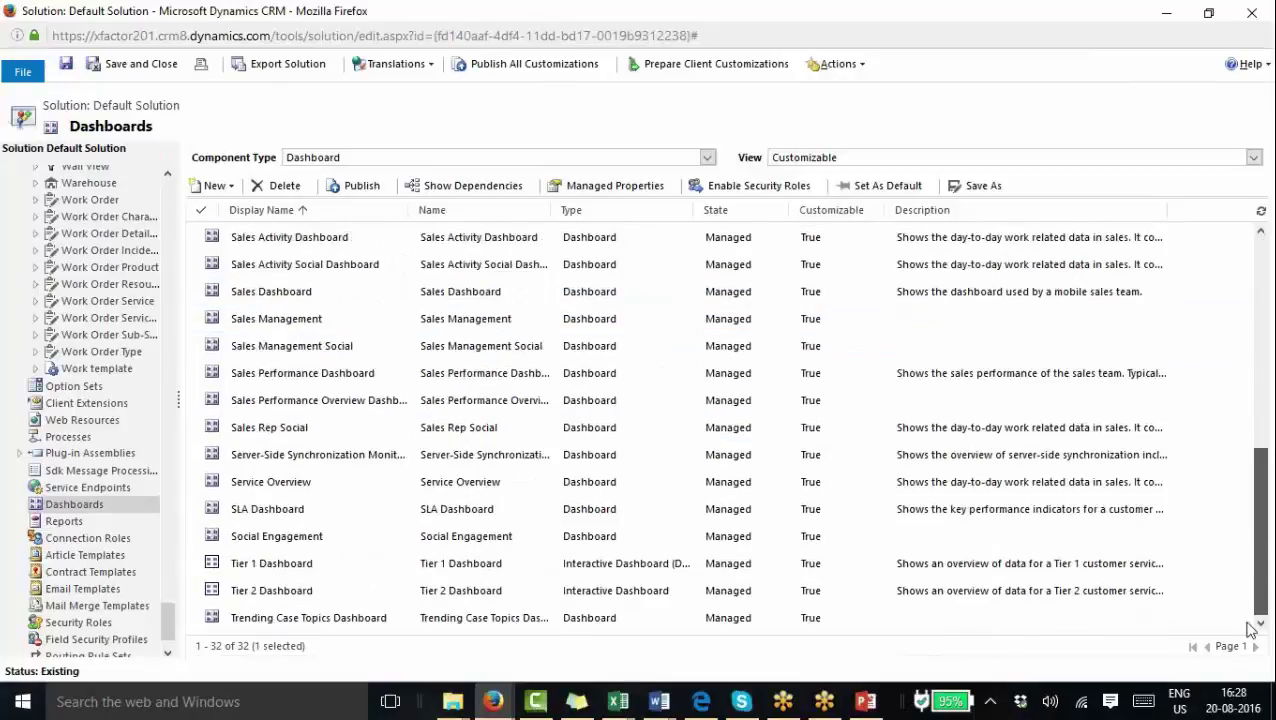
pyautogui.moveTo(1262, 540); pyautogui.dragTo(1272, 316)
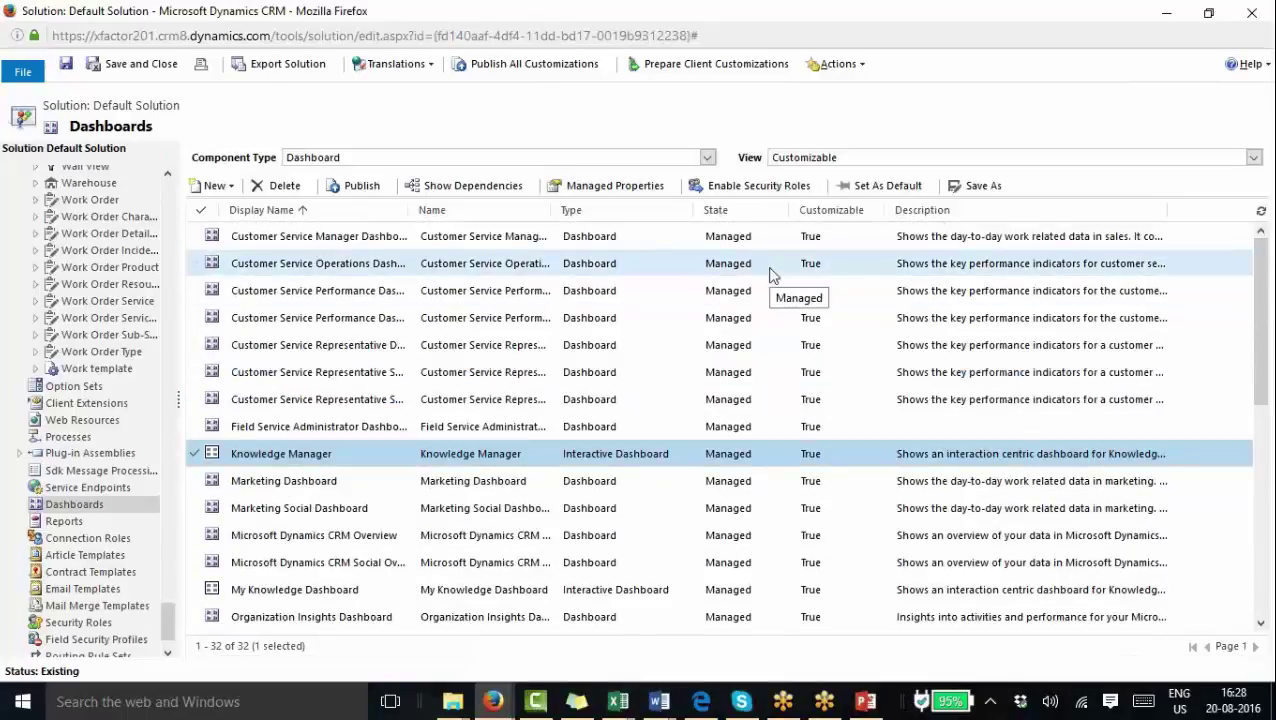
pyautogui.doubleClick(670, 455)
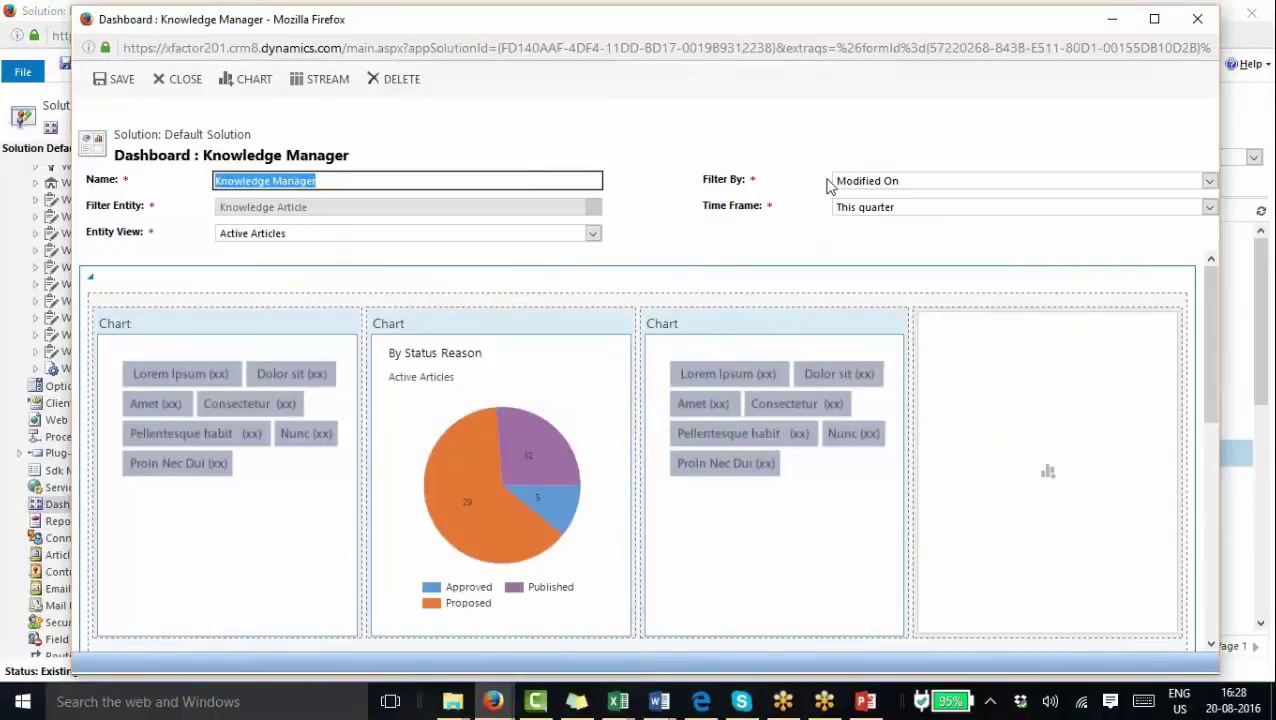
# Enlarge the Knowledge Manager dashboard, examine its charts and streams from start to end, and close it
pyautogui.doubleClick(905, 24)
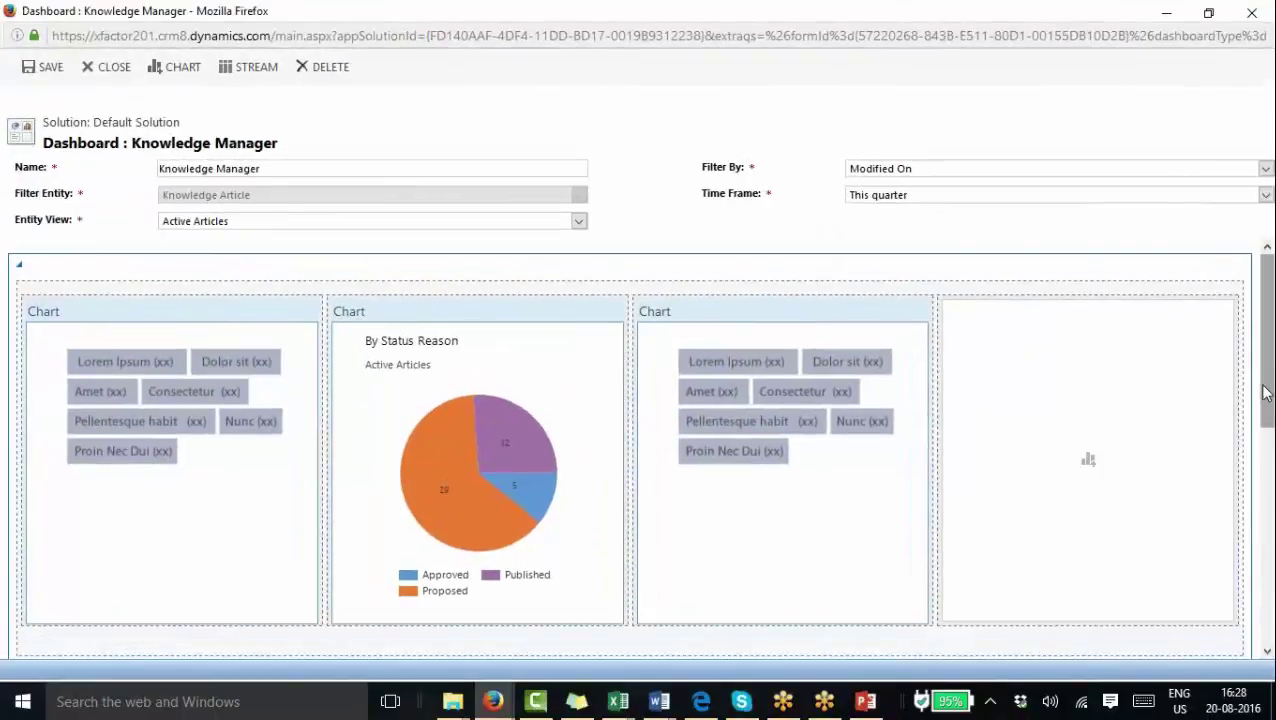
pyautogui.moveTo(1265, 392); pyautogui.dragTo(1268, 612)
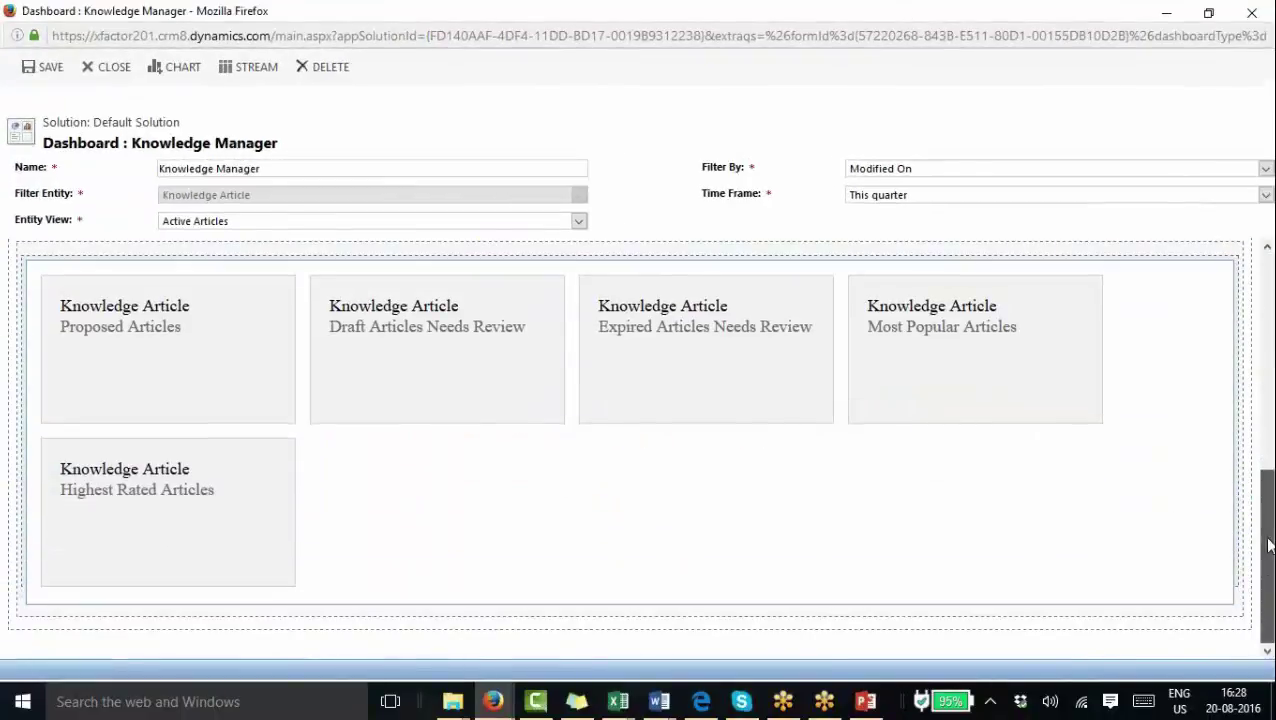
pyautogui.moveTo(1268, 545); pyautogui.dragTo(1267, 250)
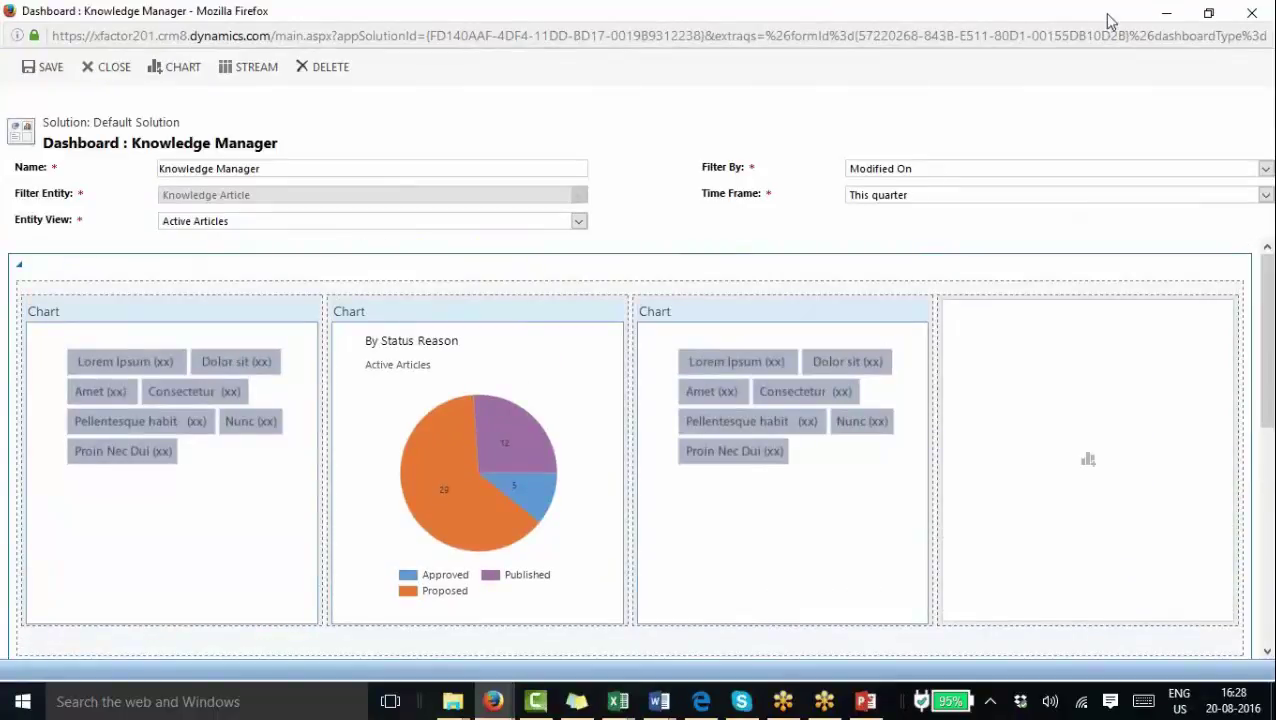
pyautogui.click(1253, 10)
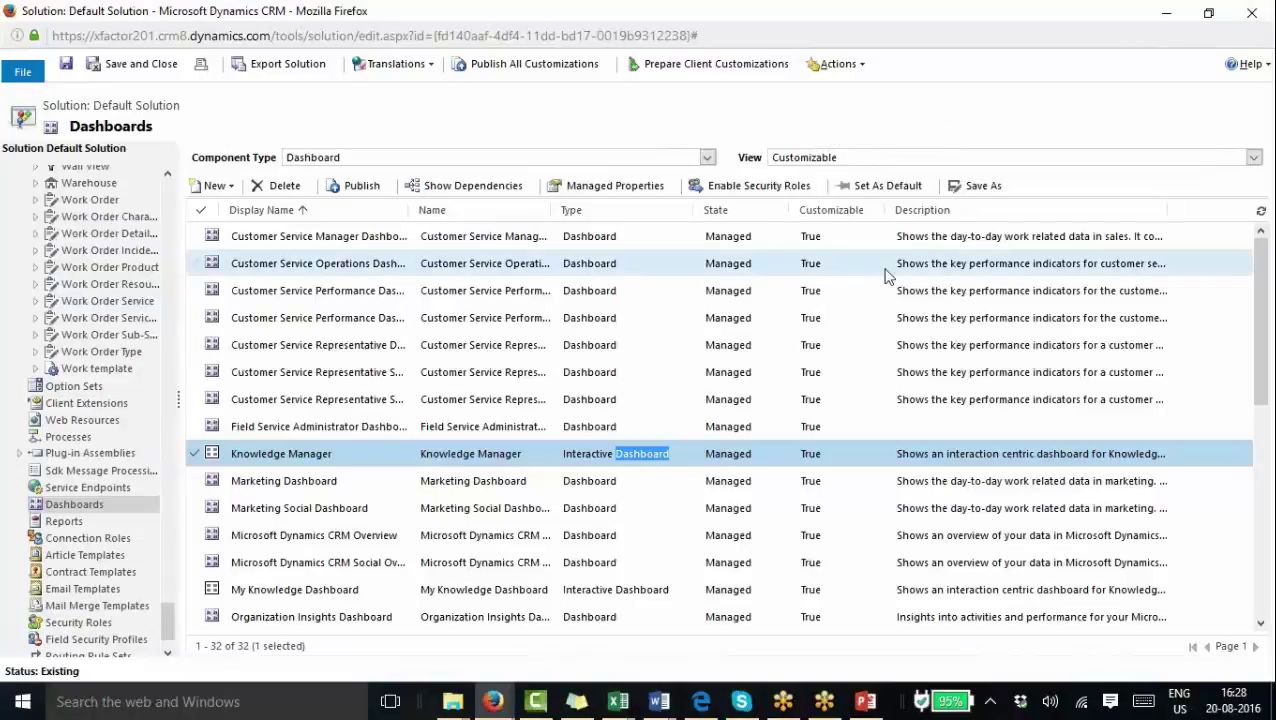
# Create an interactive experience dashboard in the Default Solution with the multi-stream 4-Column Overview layout and name it sample account dashboard
pyautogui.click(232, 188)
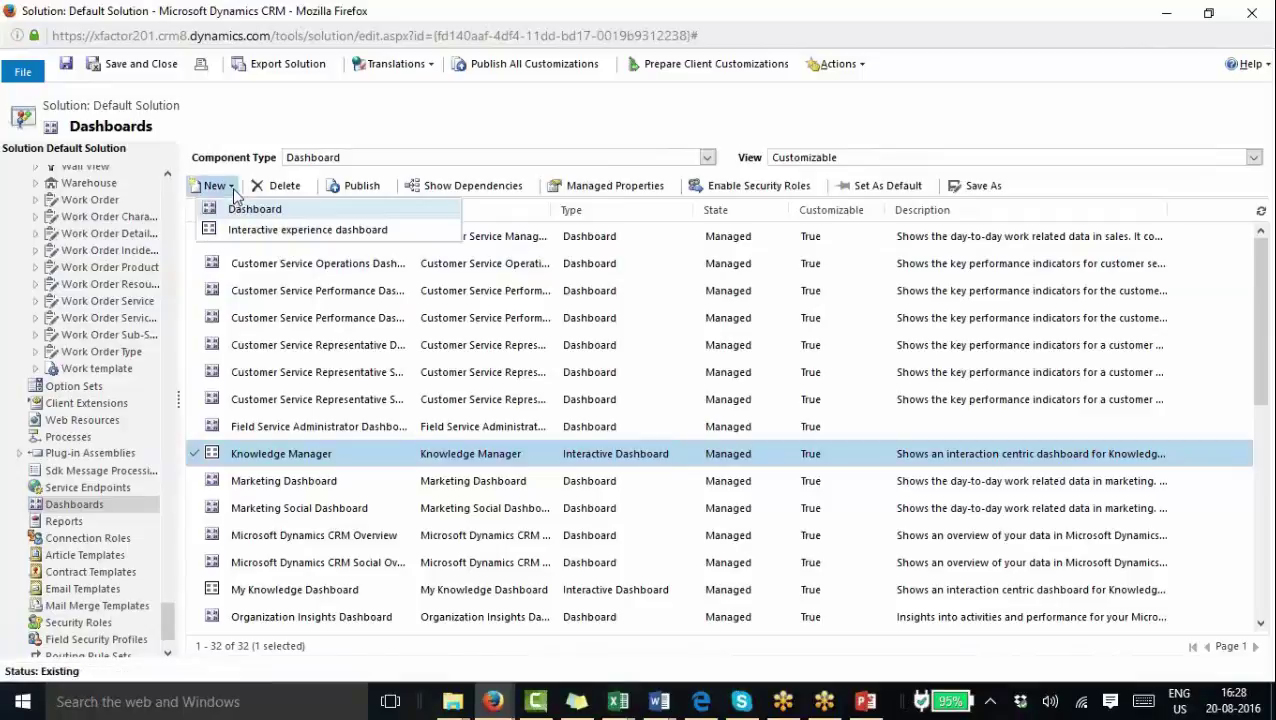
pyautogui.click(275, 230)
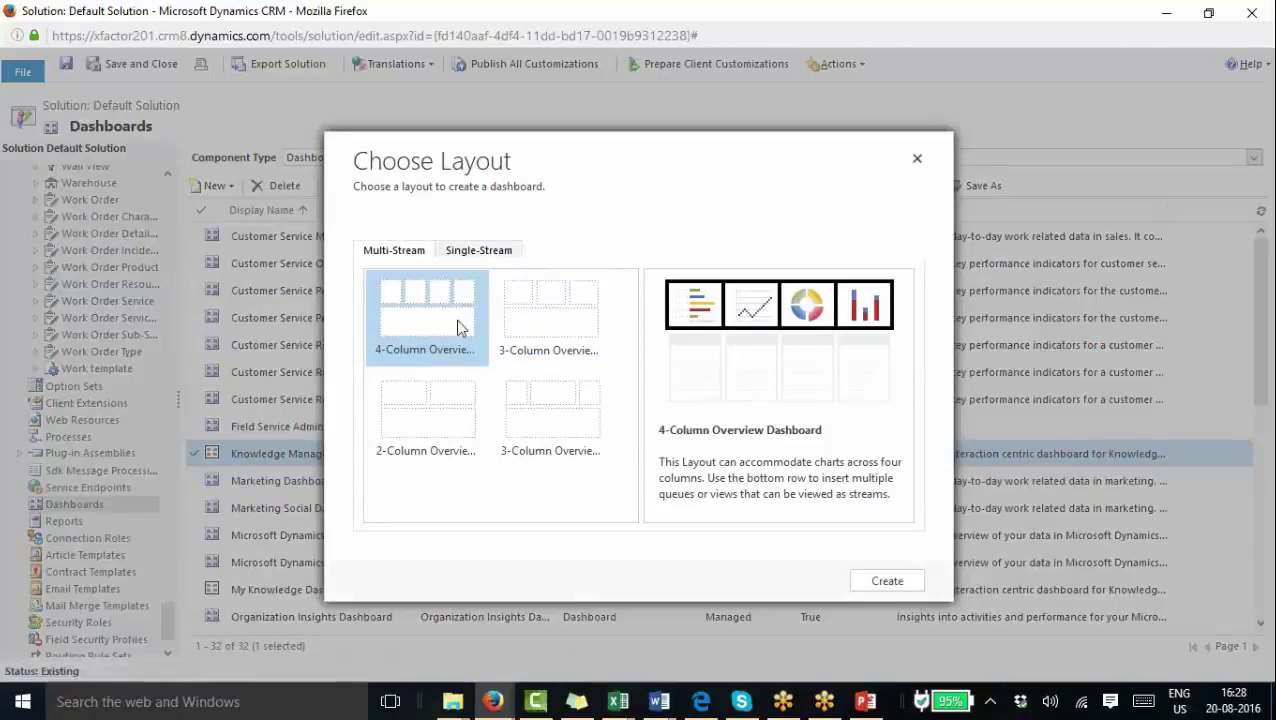
pyautogui.click(874, 584)
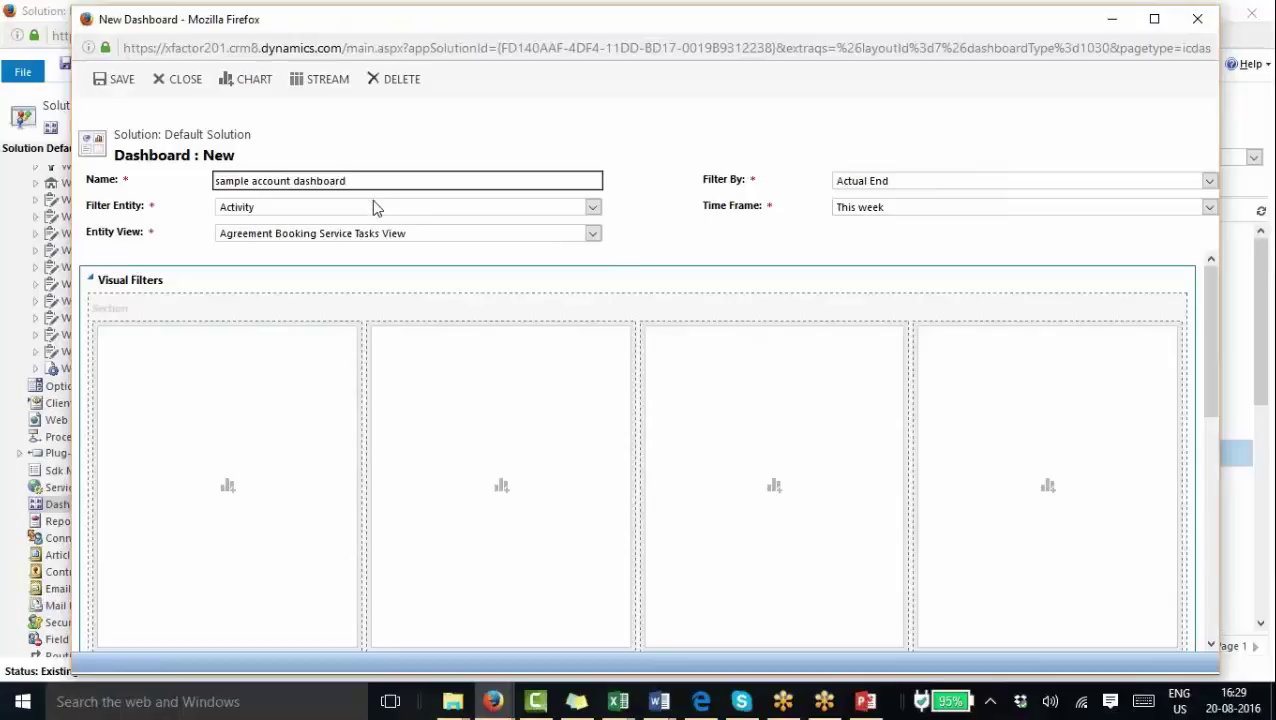
# Look through the entities offered as the new dashboard's filter entity and keep Activity as the choice
pyautogui.click(376, 207)
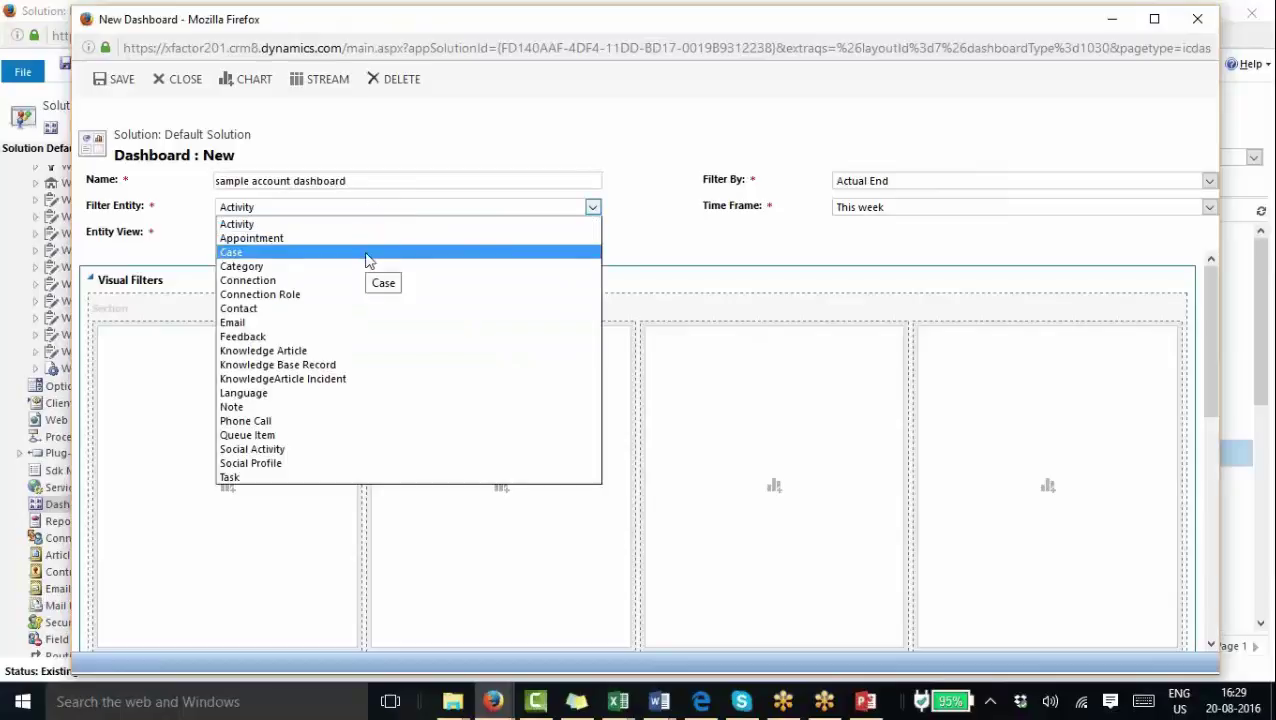
pyautogui.press('Up')
pyautogui.press('Up')
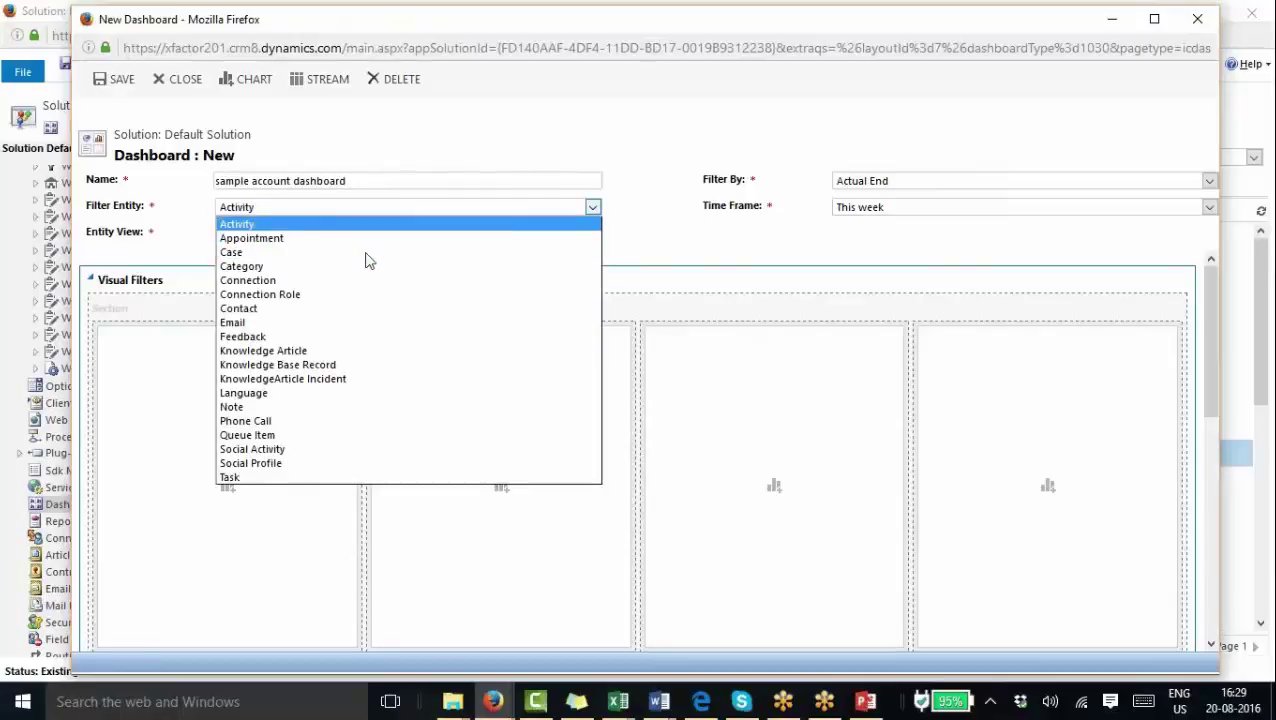
pyautogui.press('Down')
pyautogui.press('Down')
pyautogui.press('Down')
pyautogui.press('Down')
pyautogui.press('Down')
pyautogui.press('Down')
pyautogui.press('Down')
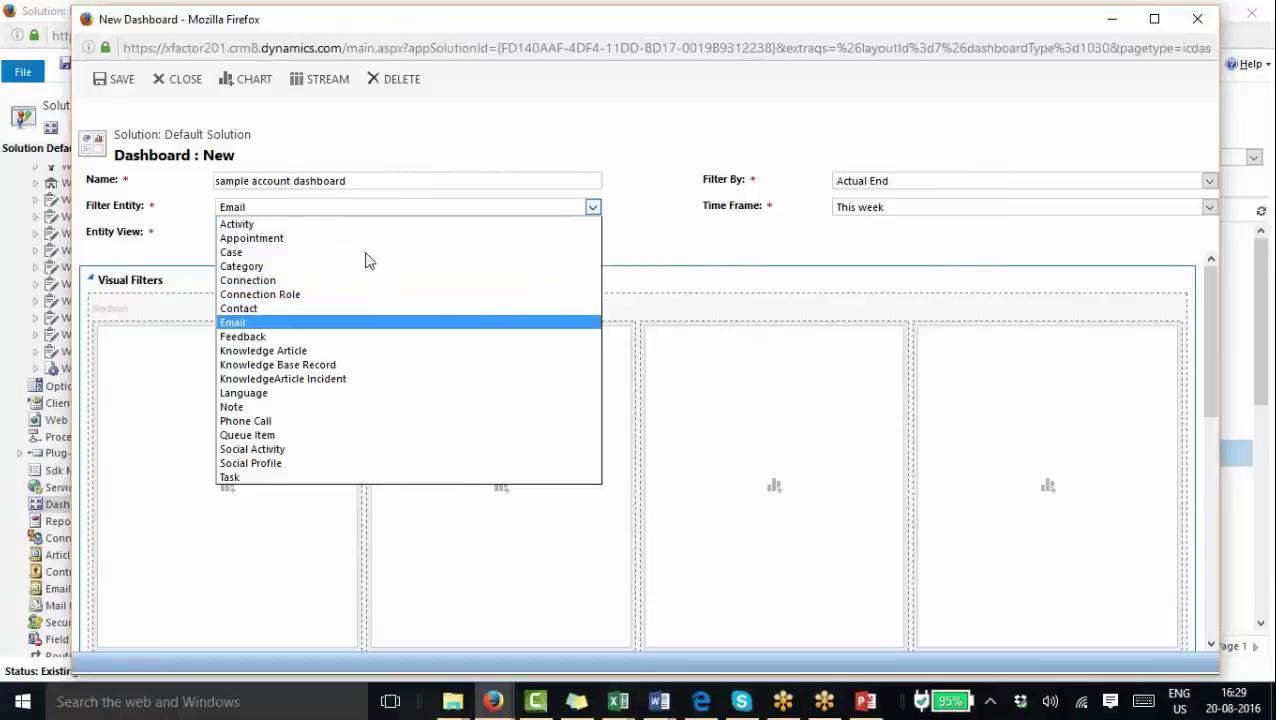
pyautogui.press('Up')
pyautogui.press('Up')
pyautogui.press('Up')
pyautogui.press('Up')
pyautogui.press('Down')
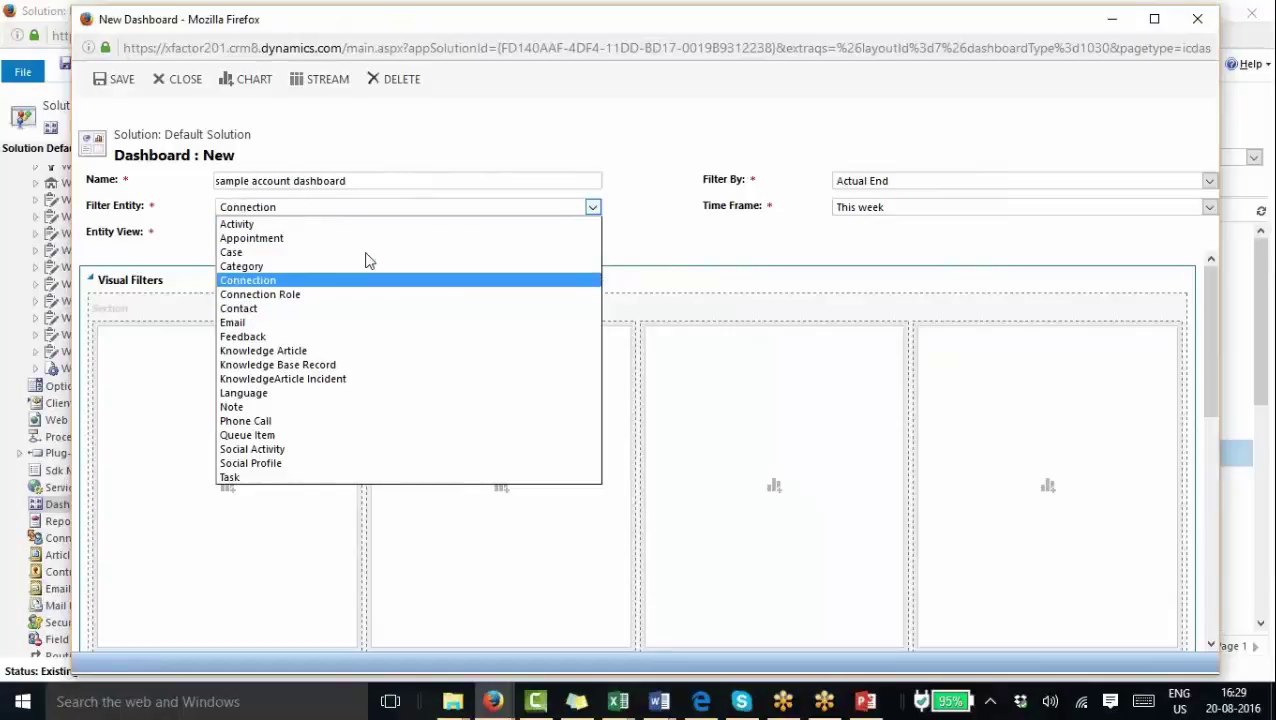
pyautogui.press('Down')
pyautogui.press('Down')
pyautogui.press('Down')
pyautogui.press('Down')
pyautogui.press('Down')
pyautogui.press('Down')
pyautogui.press('Down')
pyautogui.press('Down')
pyautogui.press('Down')
pyautogui.press('Down')
pyautogui.press('Down')
pyautogui.press('Down')
pyautogui.press('Down')
pyautogui.press('Down')
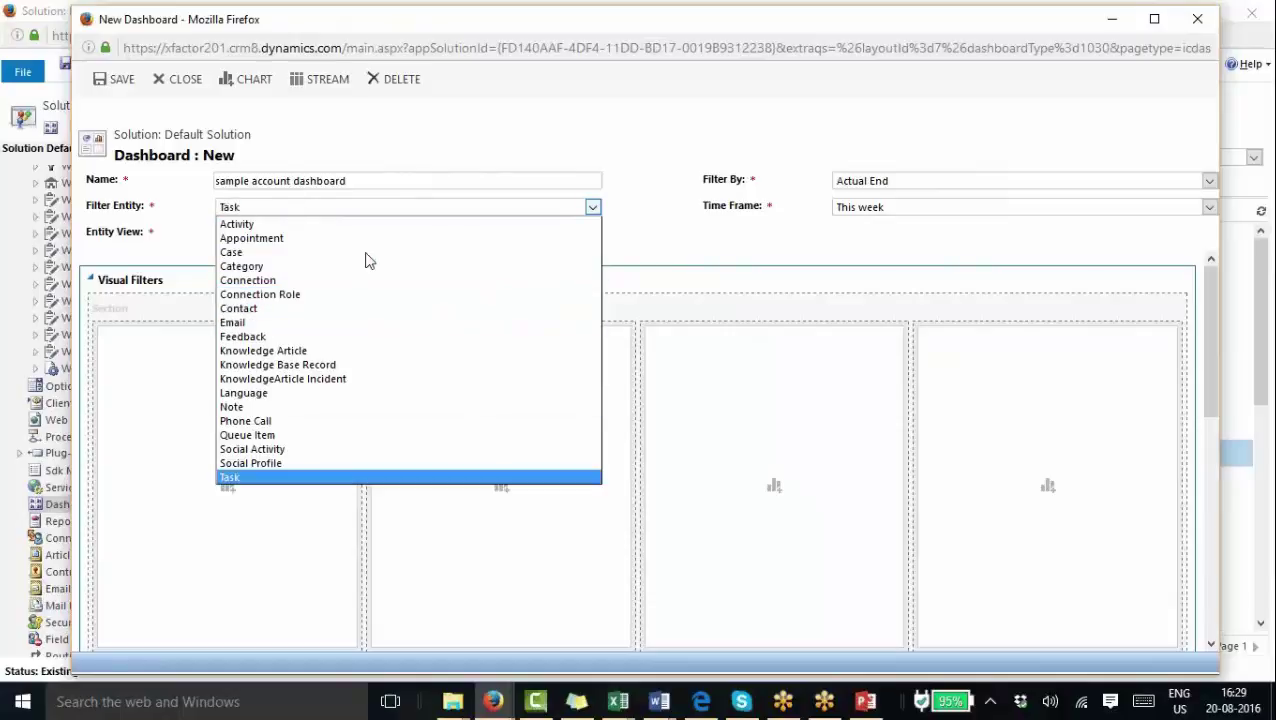
pyautogui.press('Up')
pyautogui.press('Up')
pyautogui.press('Up')
pyautogui.press('Up')
pyautogui.press('Up')
pyautogui.press('Up')
pyautogui.press('Up')
pyautogui.press('Up')
pyautogui.press('Up')
pyautogui.press('Up')
pyautogui.press('Up')
pyautogui.press('Up')
pyautogui.press('Up')
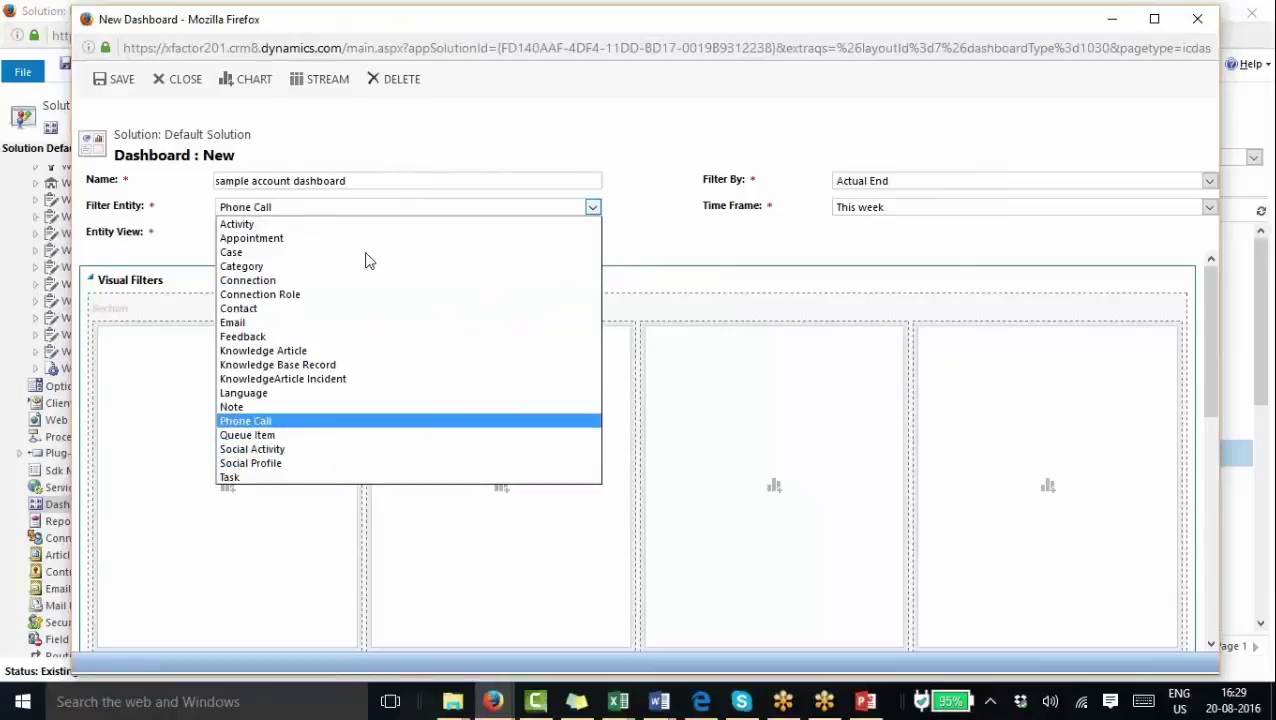
pyautogui.press('Home')
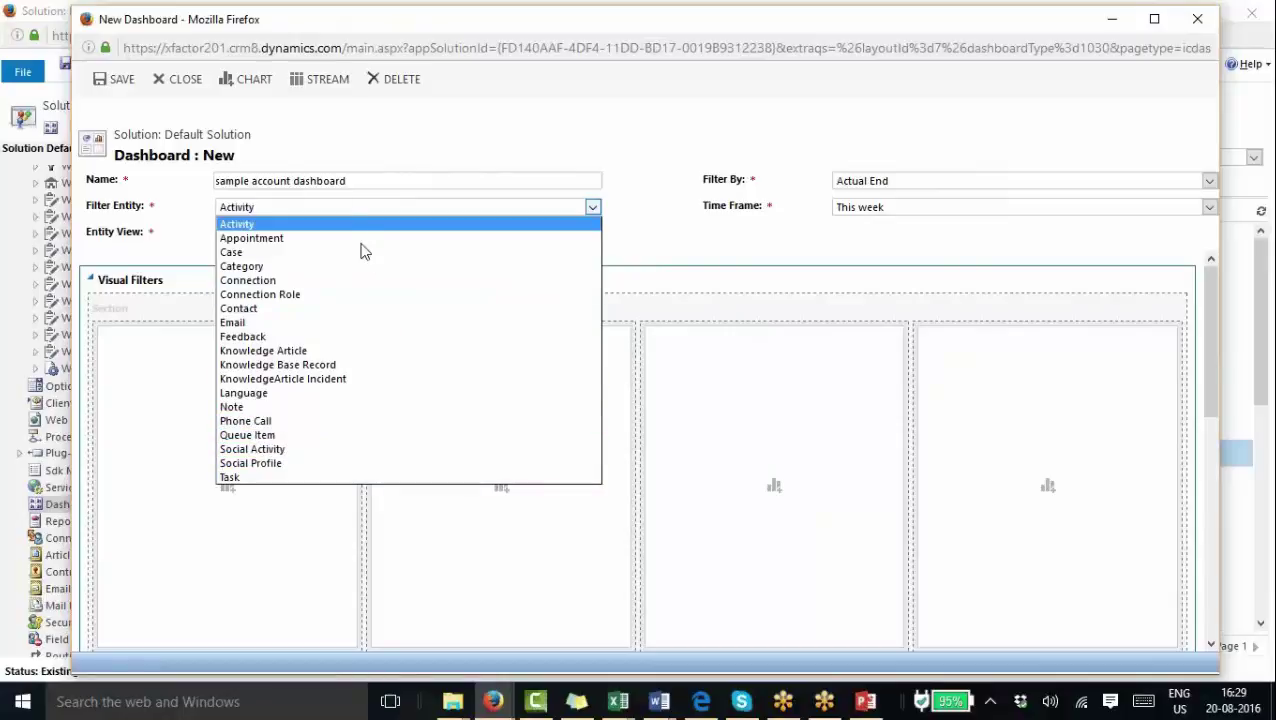
pyautogui.click(307, 222)
# Rename the new dashboard as sample activity dashboard and set its entity view to All Activities
pyautogui.doubleClick(281, 183)
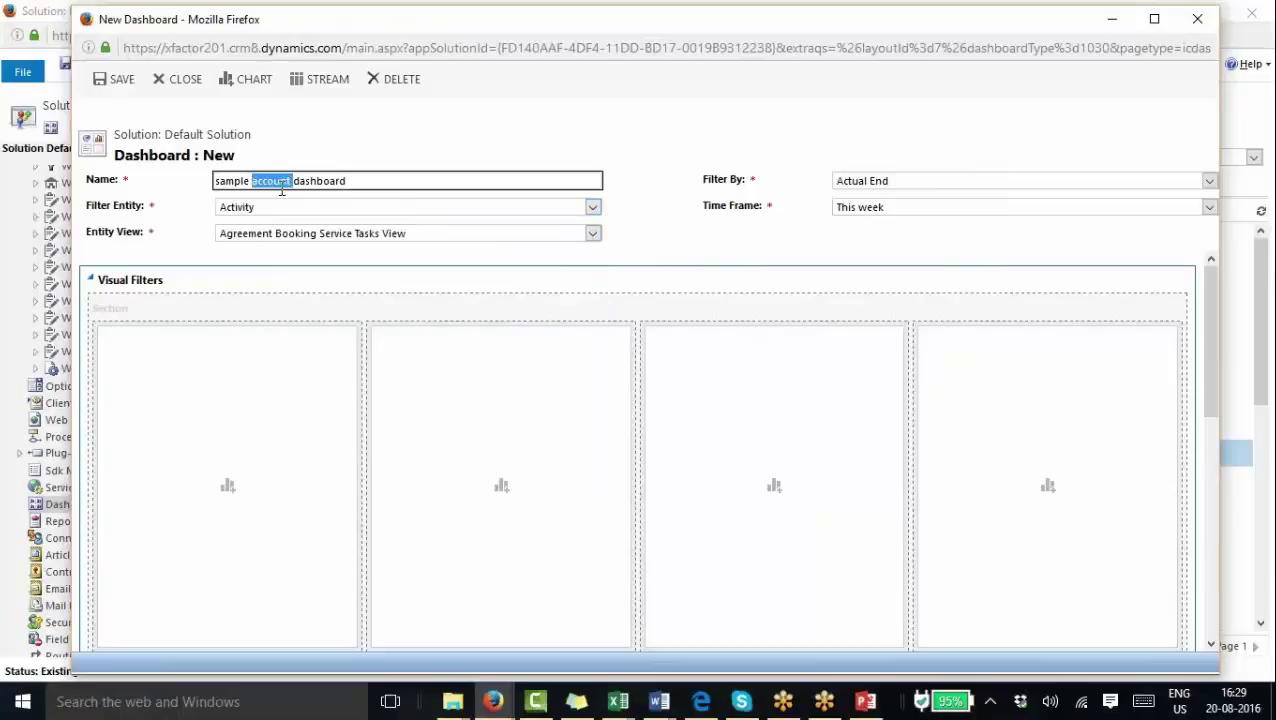
pyautogui.write('a')
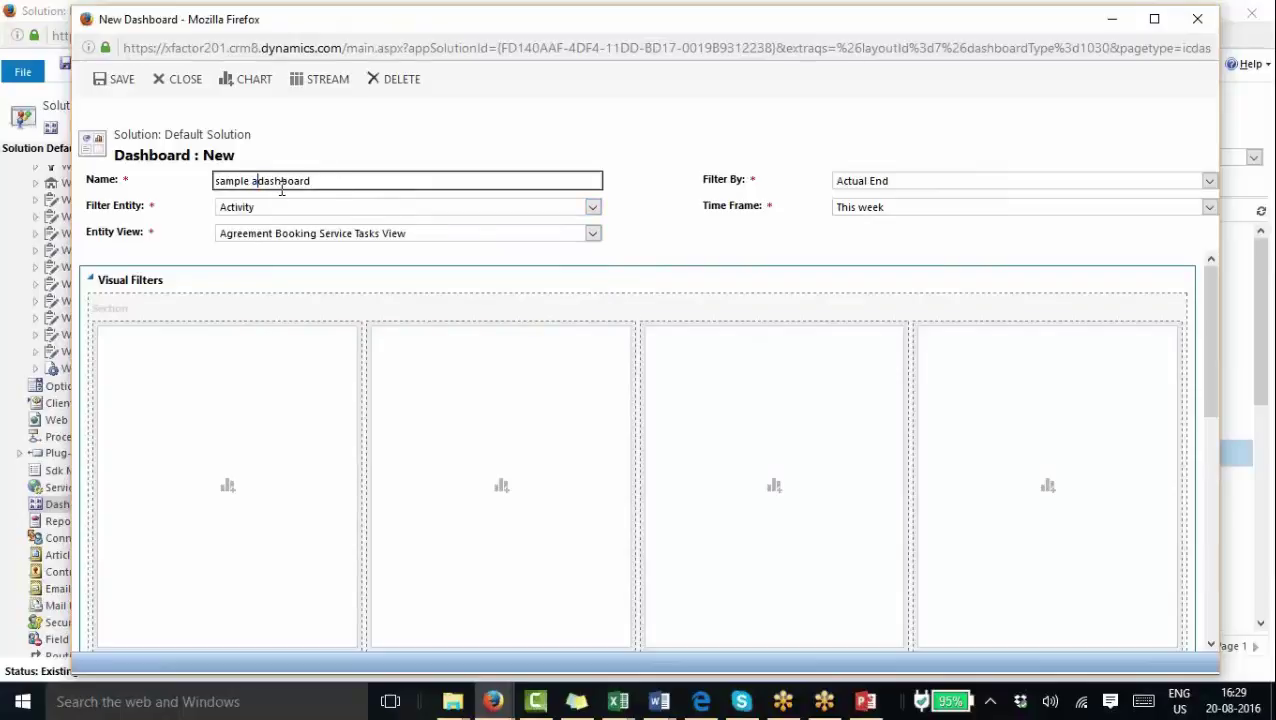
pyautogui.write('ctivity')
pyautogui.click(378, 251)
pyautogui.click(393, 235)
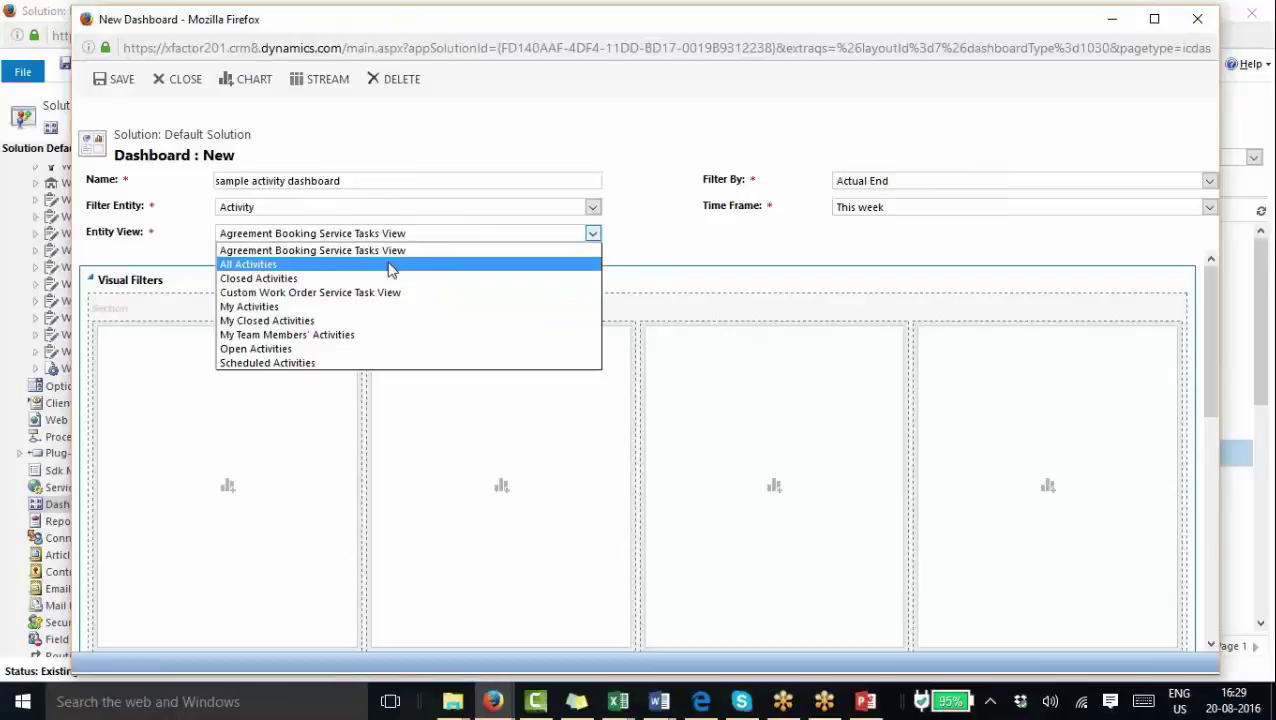
pyautogui.click(390, 266)
# Add the Activities by Month Due chart to the first visual filter slot and an Activity stream using the Agreement Booking Service Tasks View
pyautogui.click(237, 466)
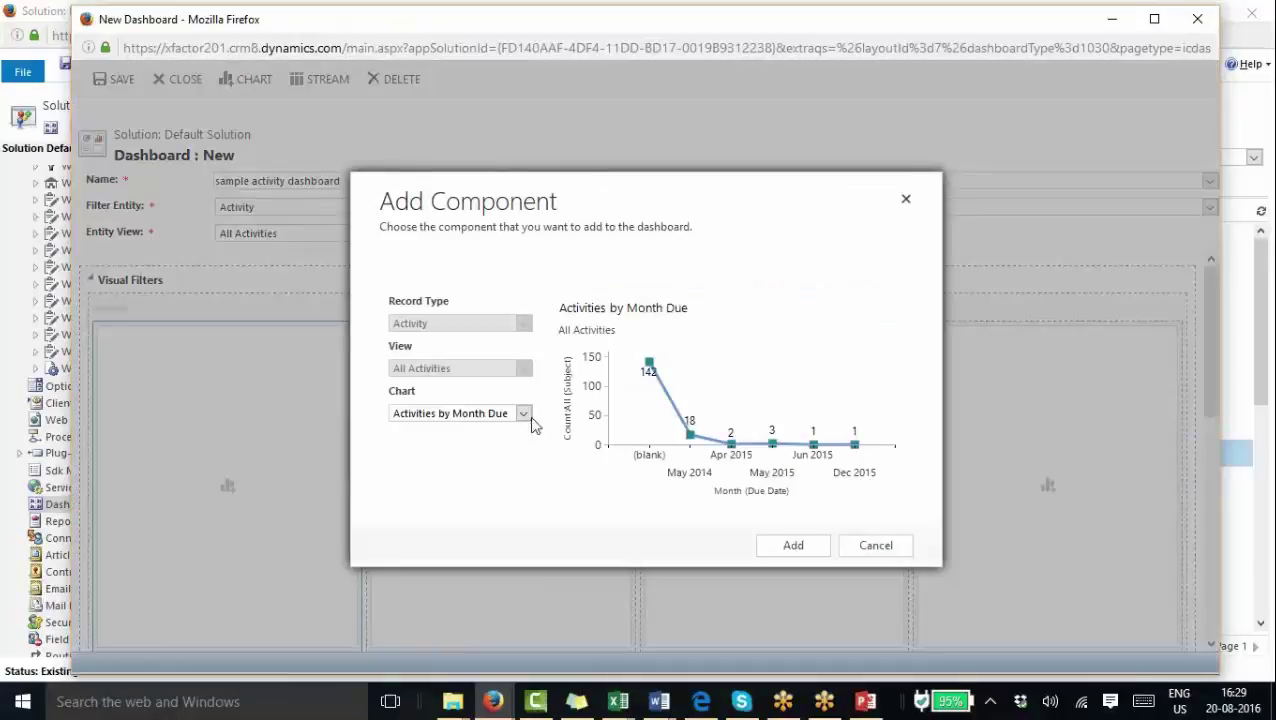
pyautogui.click(806, 550)
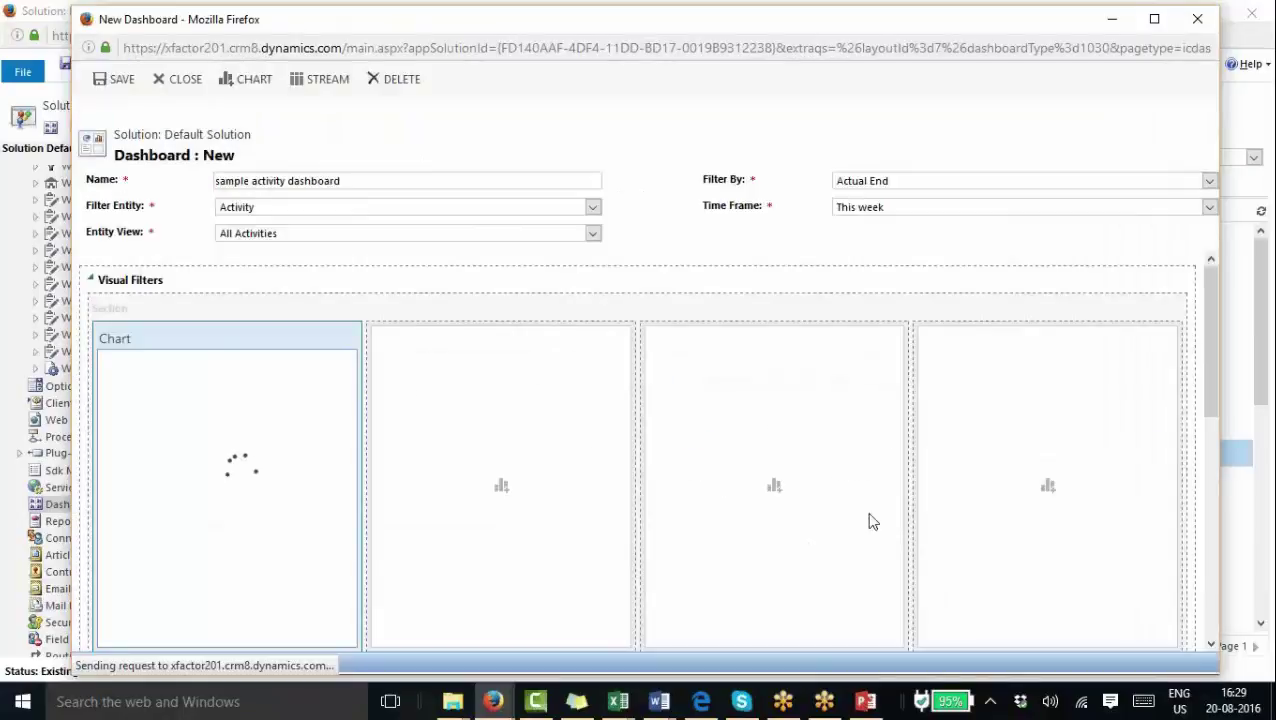
pyautogui.moveTo(1208, 378); pyautogui.dragTo(1205, 578)
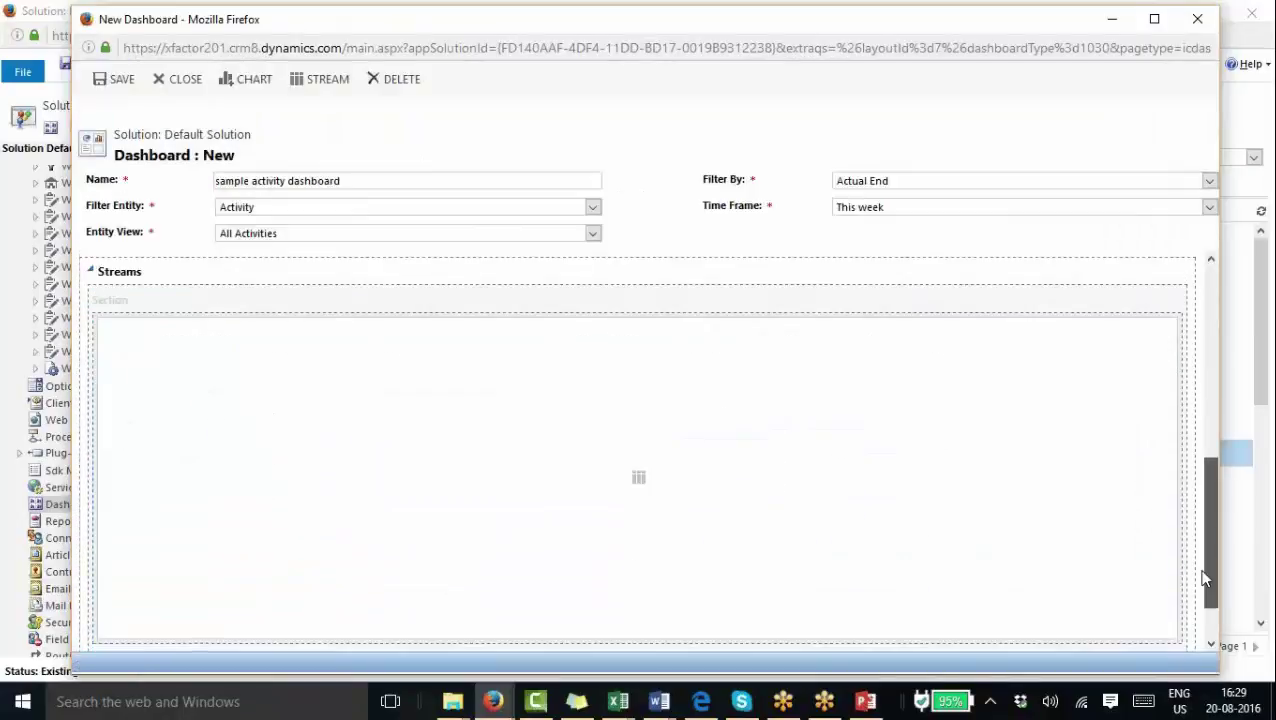
pyautogui.moveTo(645, 487); pyautogui.dragTo(645, 487)
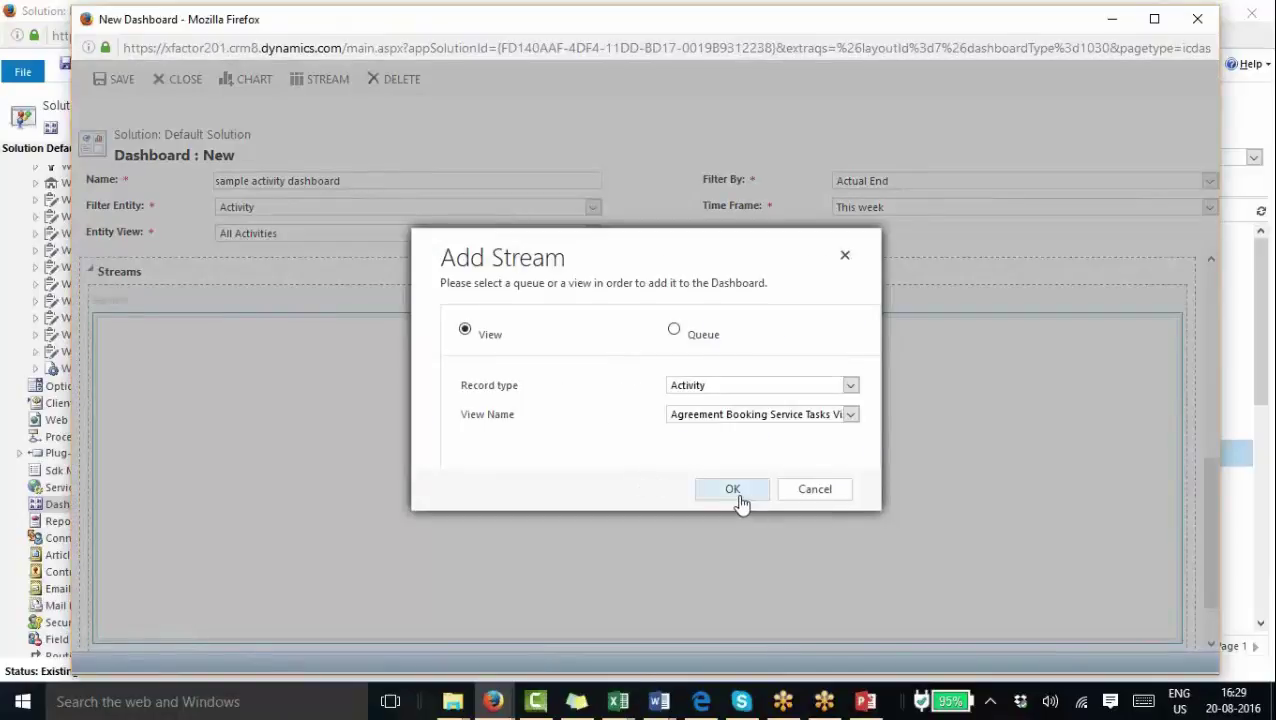
pyautogui.click(756, 498)
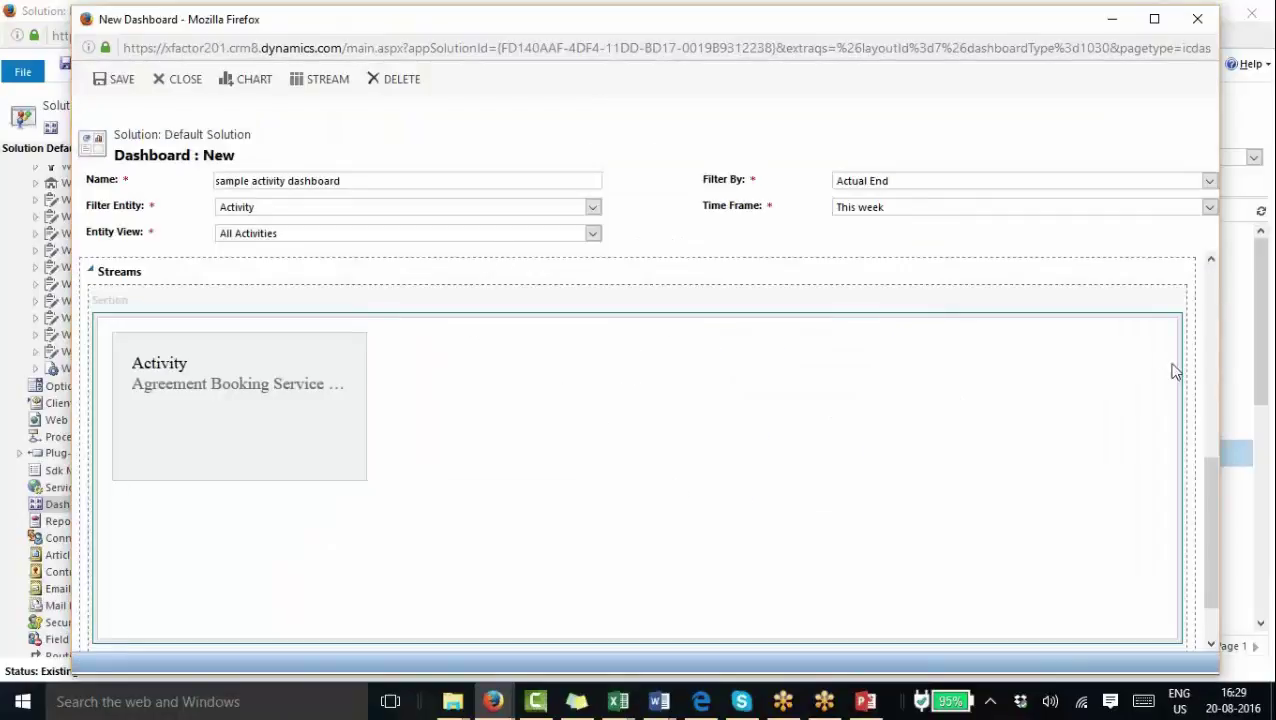
# Save the sample activity dashboard and publish all customizations from the Default Solution window
pyautogui.click(1209, 275)
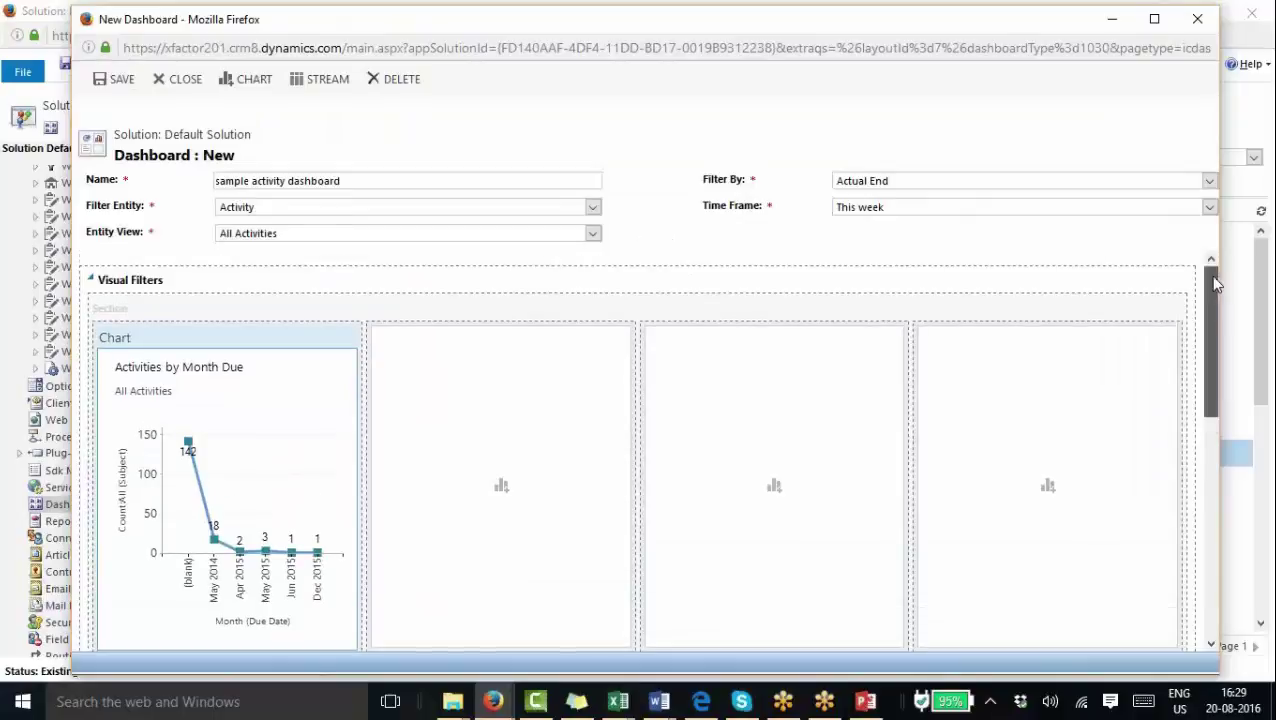
pyautogui.click(112, 85)
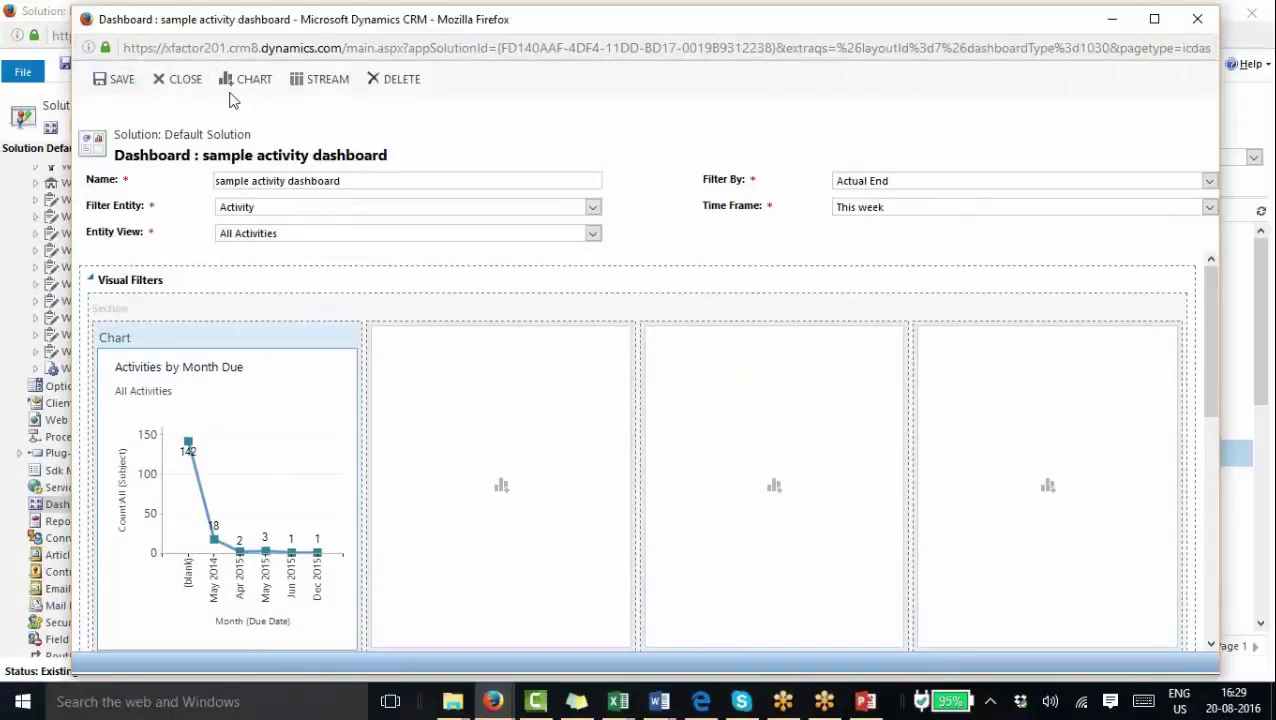
pyautogui.moveTo(498, 702)
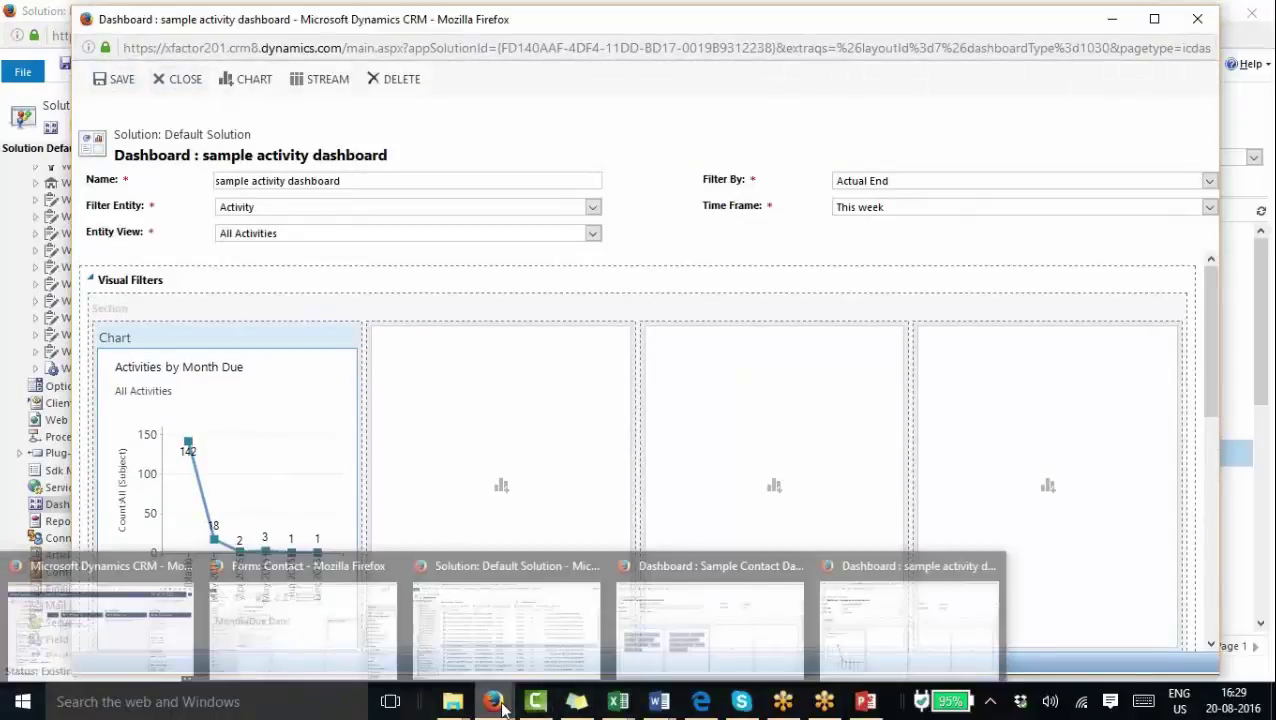
pyautogui.click(470, 620)
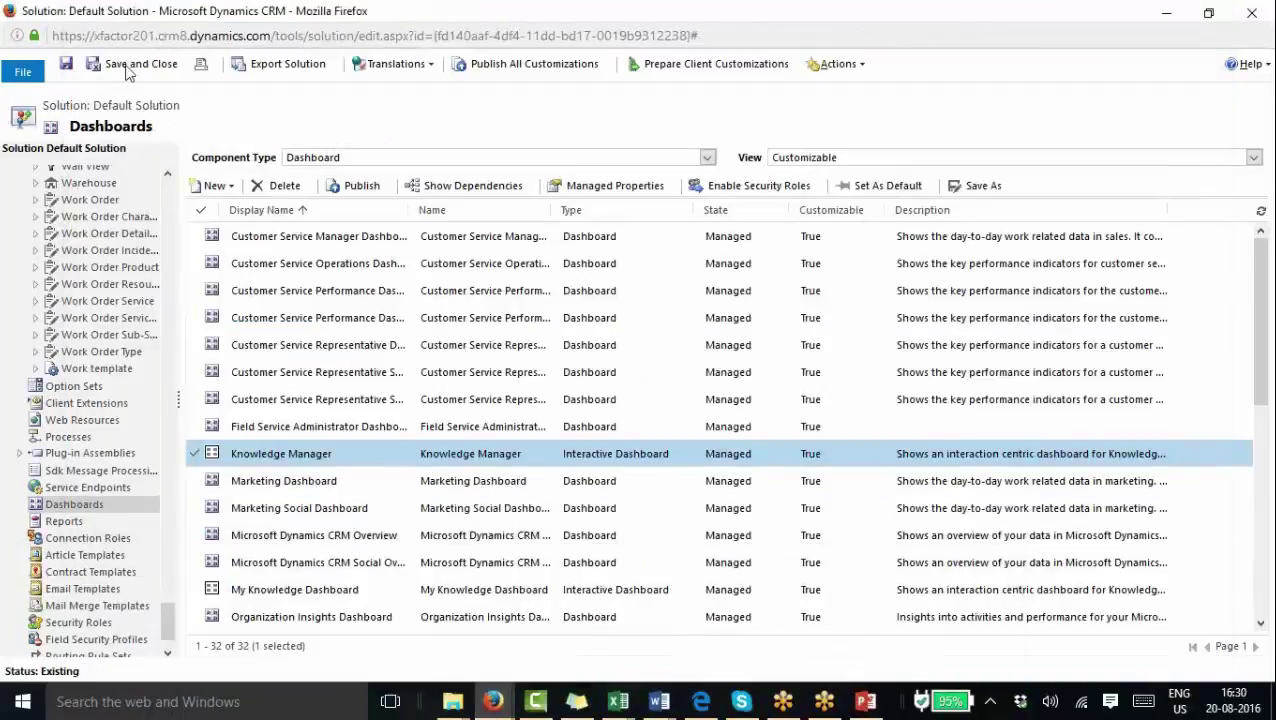
pyautogui.click(527, 66)
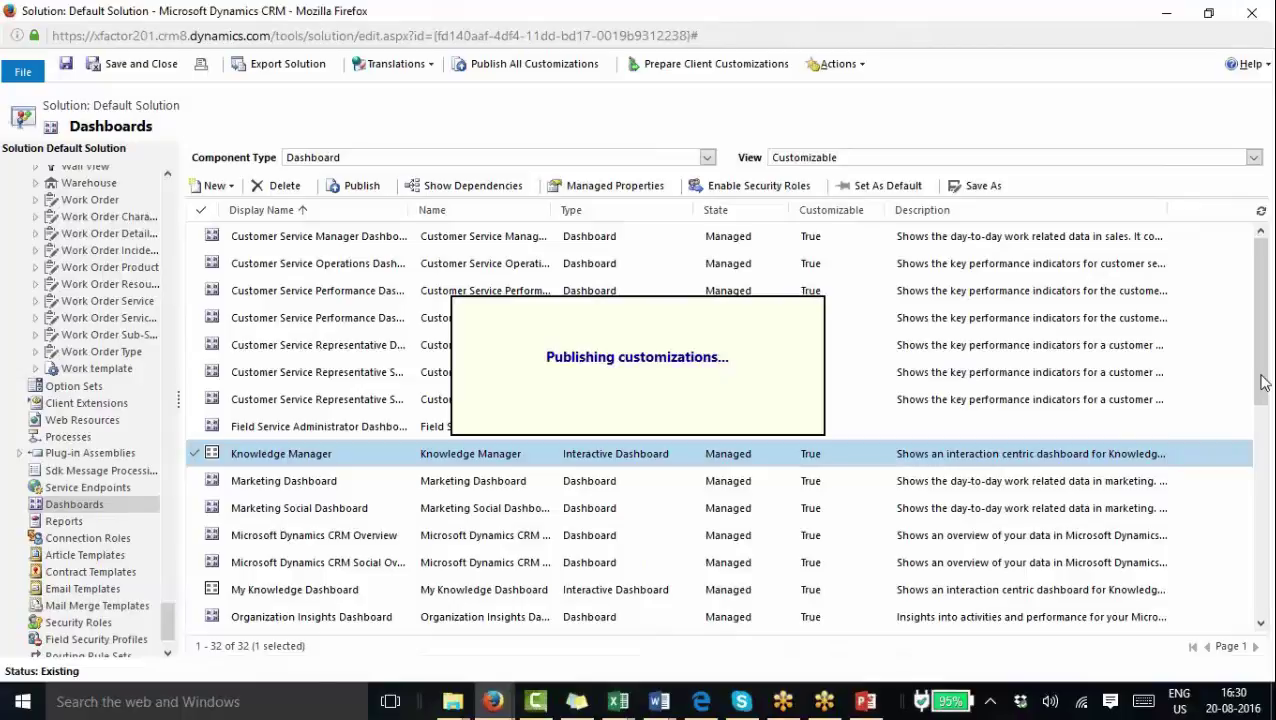
# Open the Activity entity's definition in the Default Solution and list its components, including its entity-level dashboards
pyautogui.moveTo(1263, 381); pyautogui.dragTo(1233, 307)
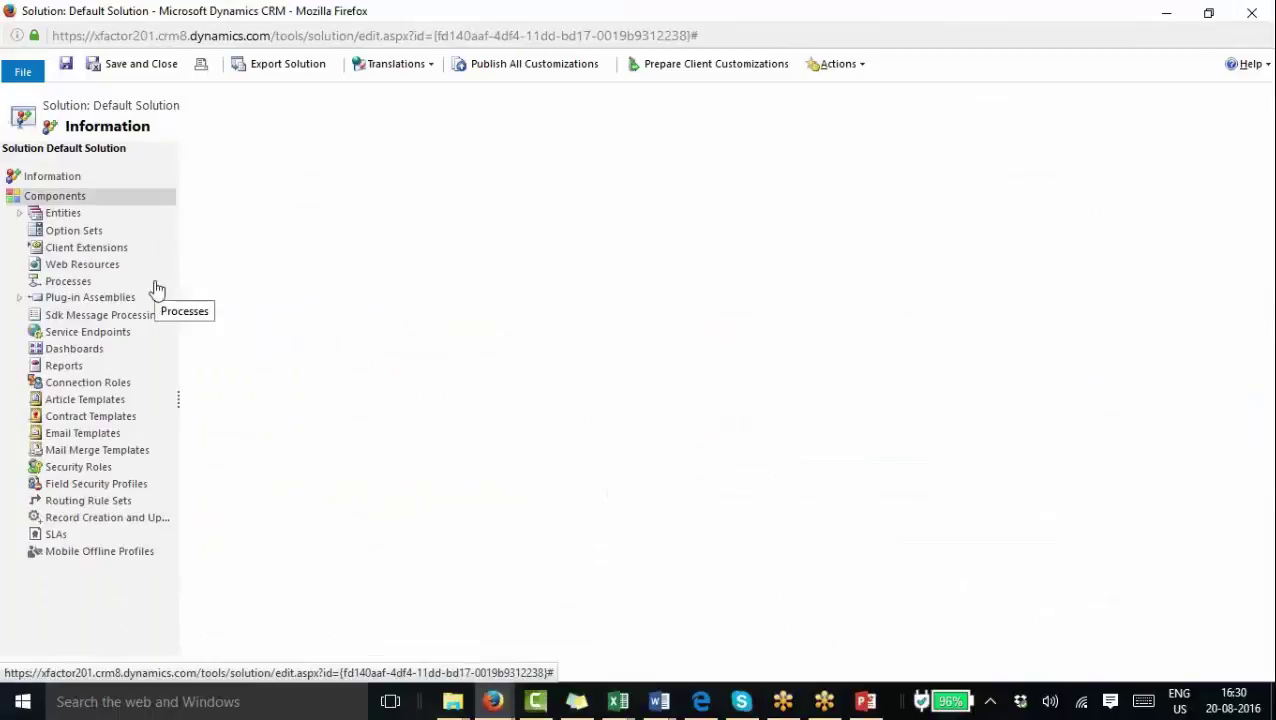
pyautogui.click(19, 215)
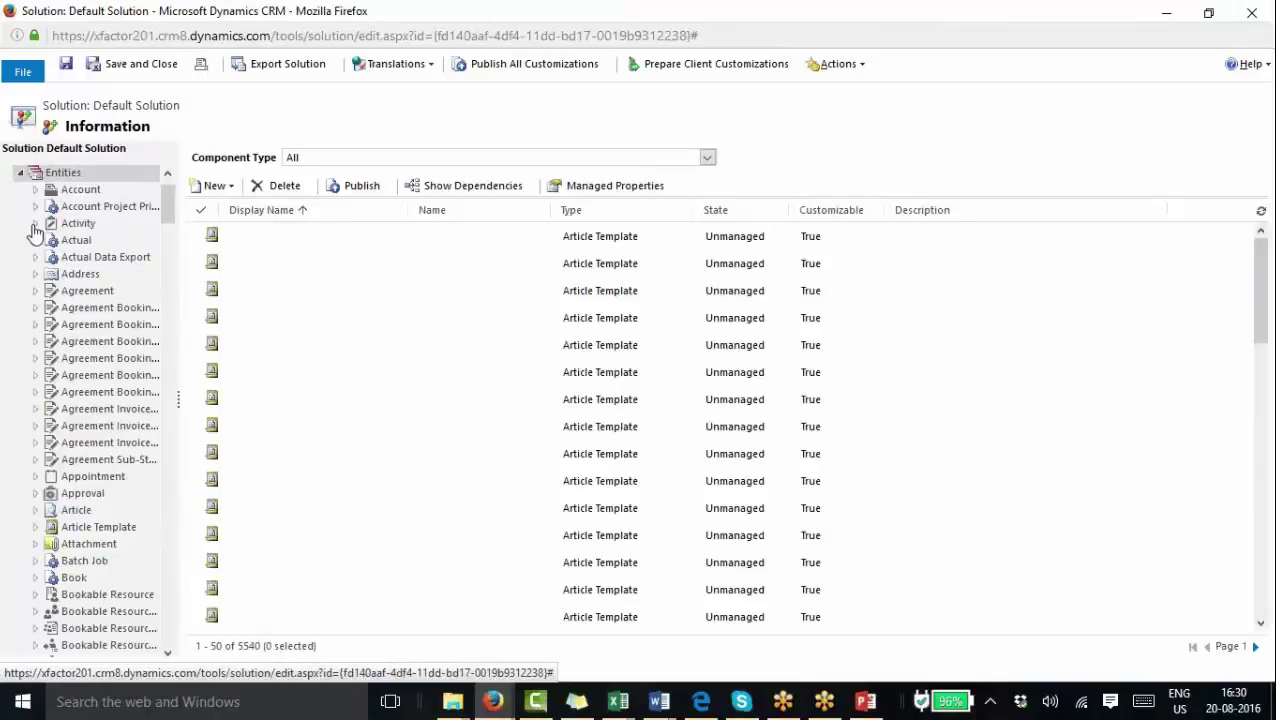
pyautogui.click(36, 224)
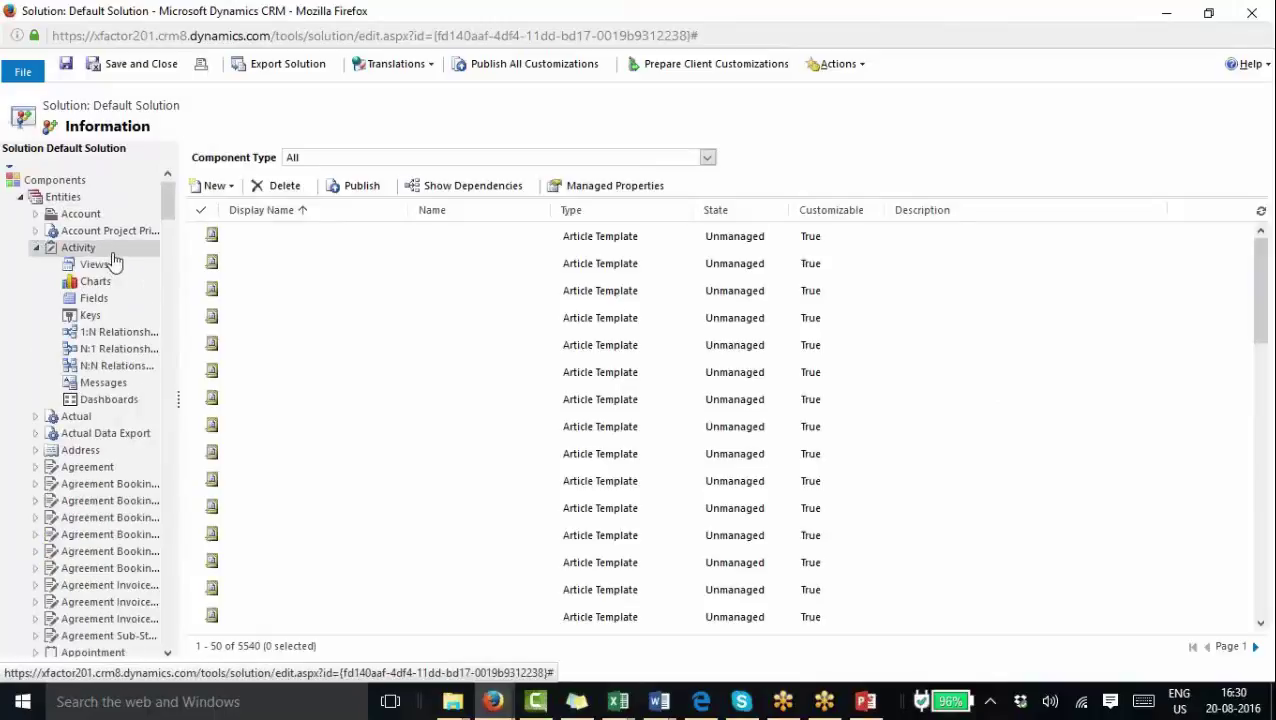
pyautogui.click(112, 255)
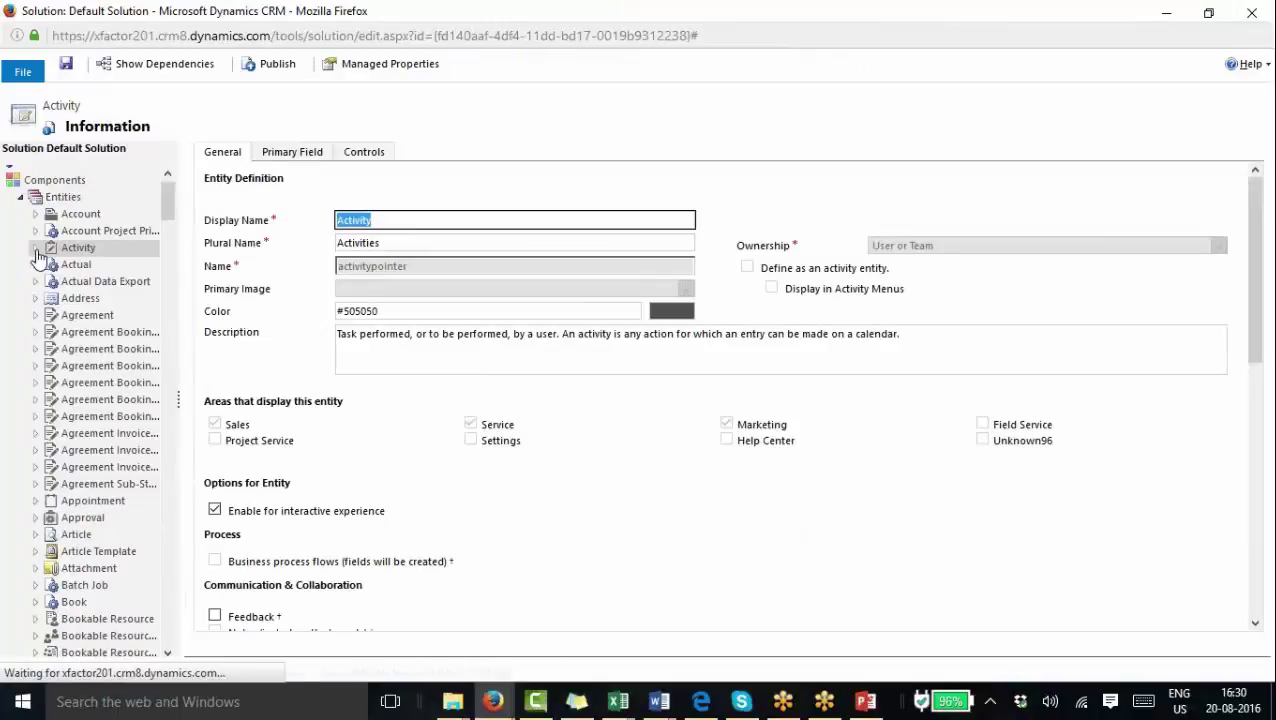
pyautogui.click(37, 249)
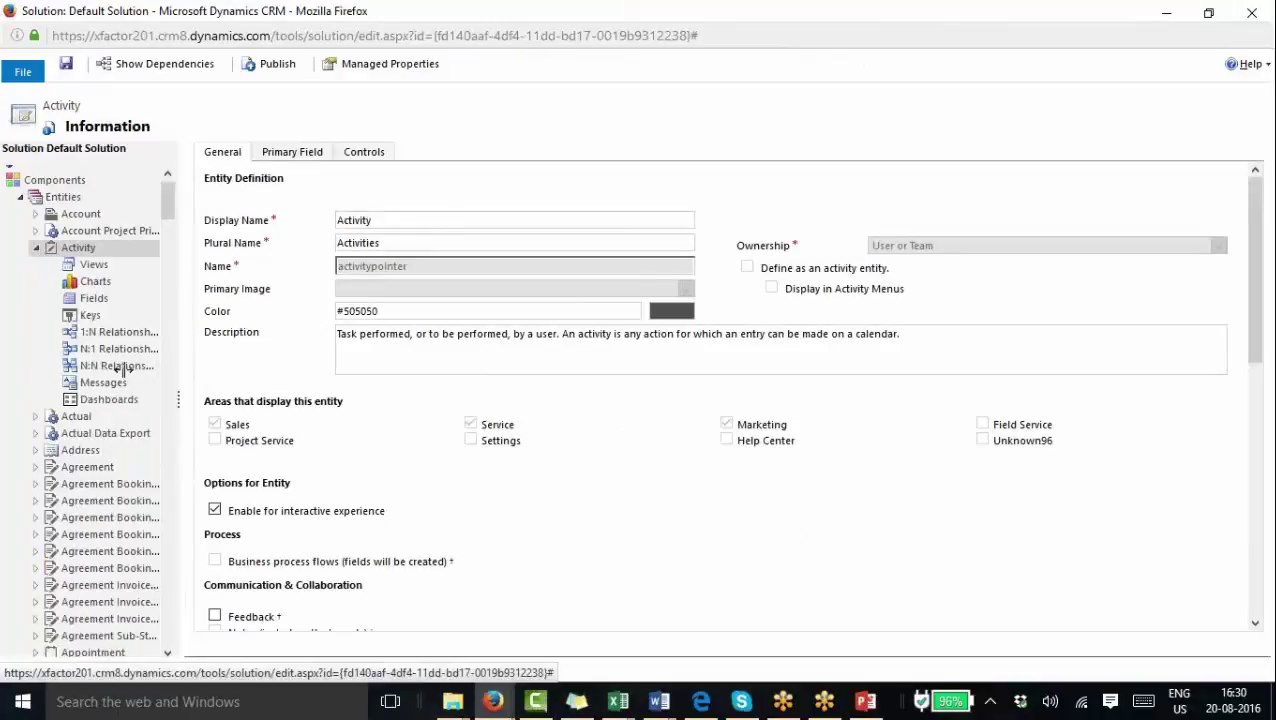
# Return to the Default Solution's own Dashboards component, discarding unsaved changes to the Activity entity, and locate the sample activity dashboard
pyautogui.moveTo(168, 218); pyautogui.dragTo(178, 634)
pyautogui.click(89, 566)
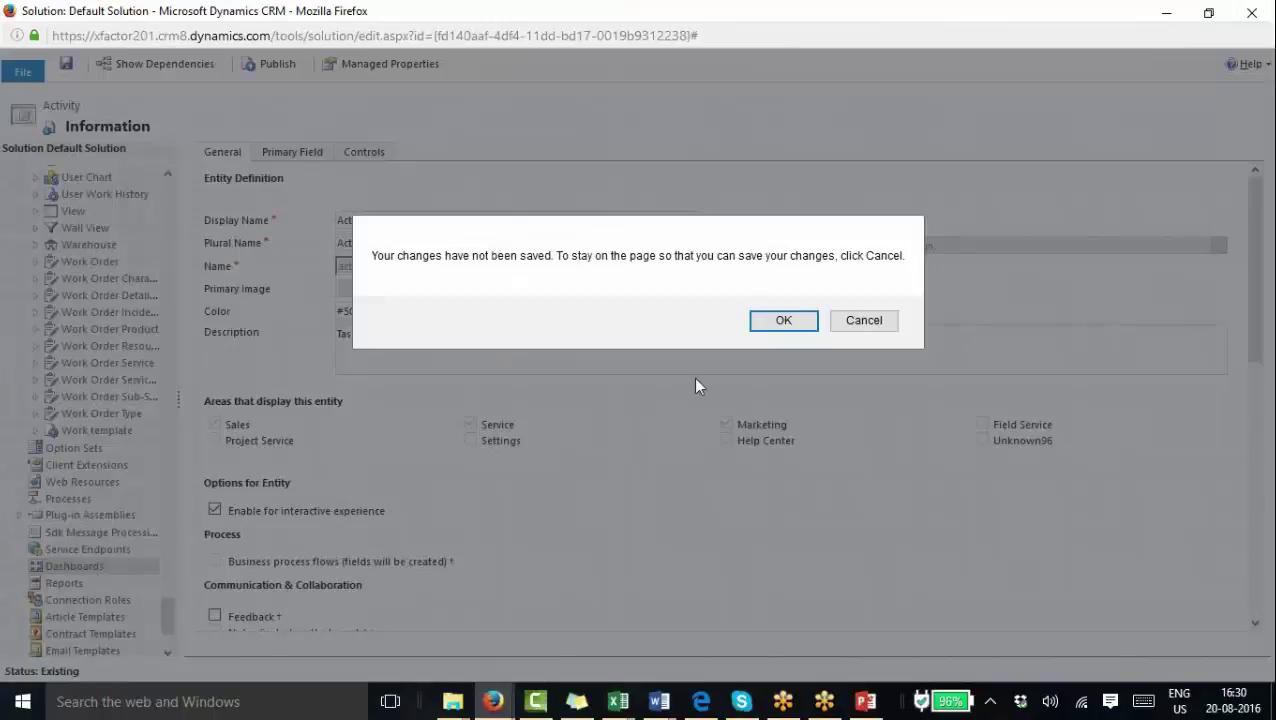
pyautogui.click(781, 321)
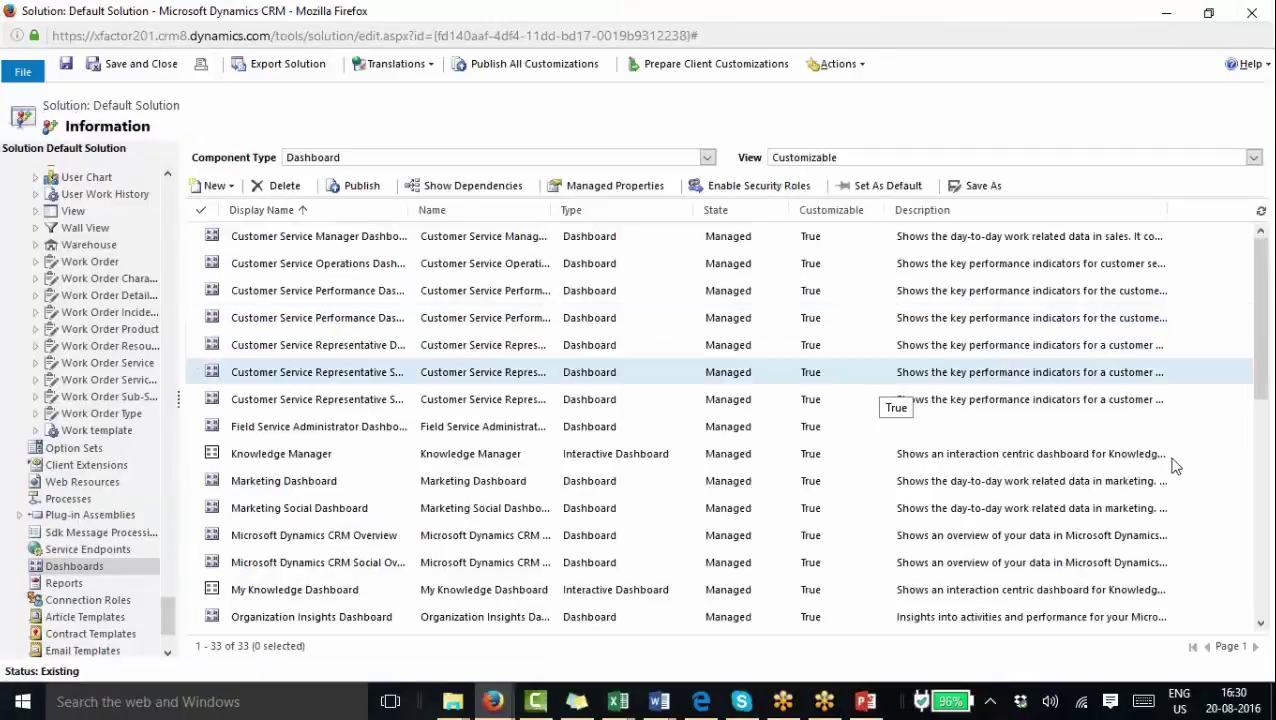
pyautogui.click(1265, 505)
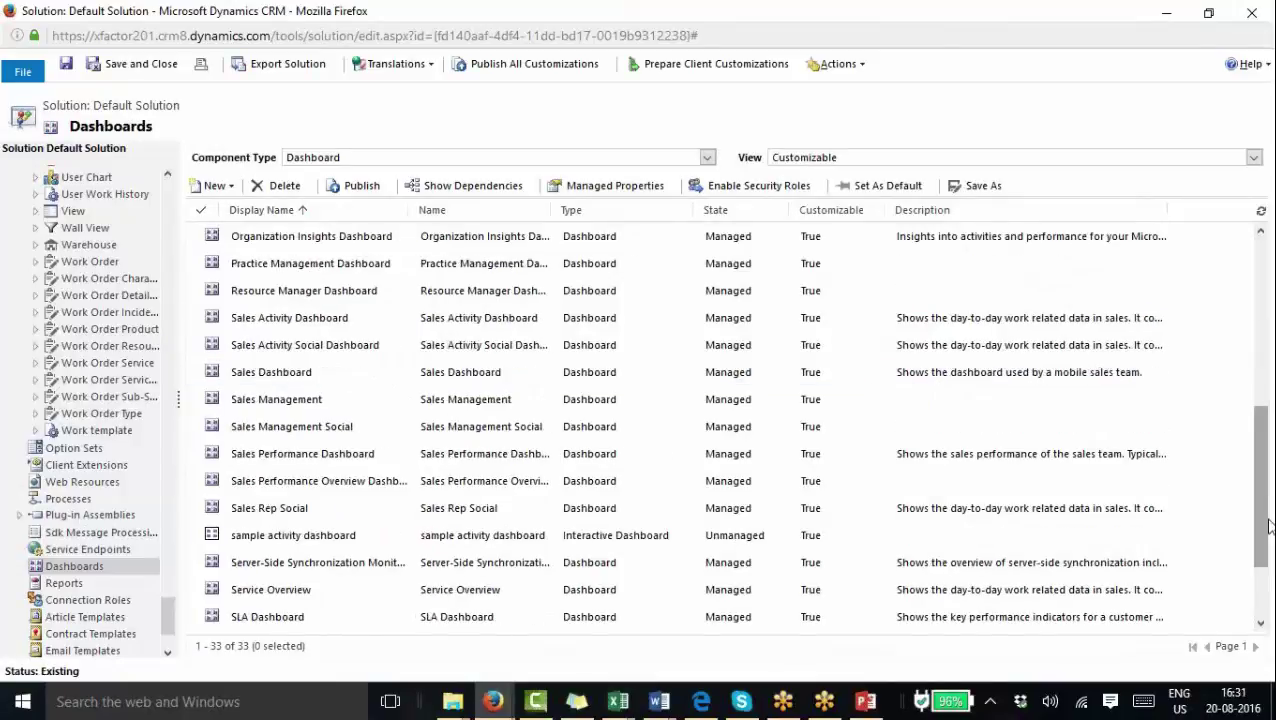
# Switch to the service hub's Tier 1 Dashboard page, reload it, and open the sample activity dashboard
pyautogui.moveTo(493, 701)
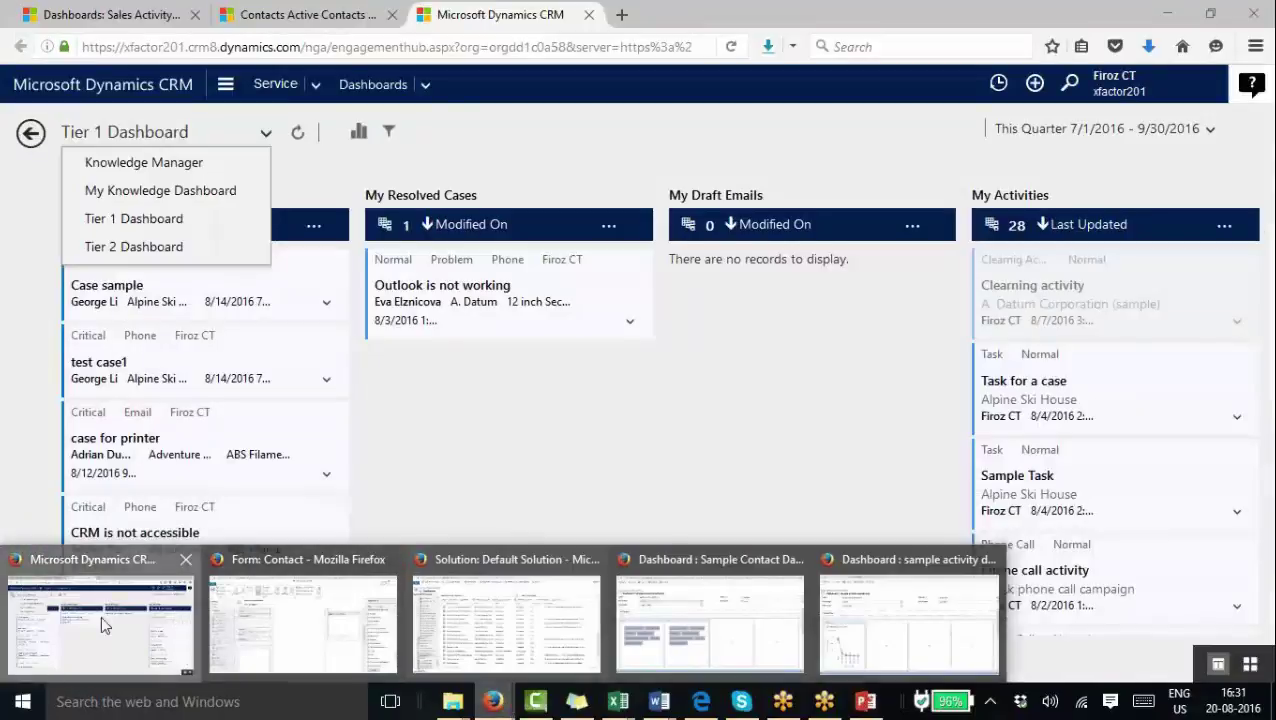
pyautogui.click(101, 615)
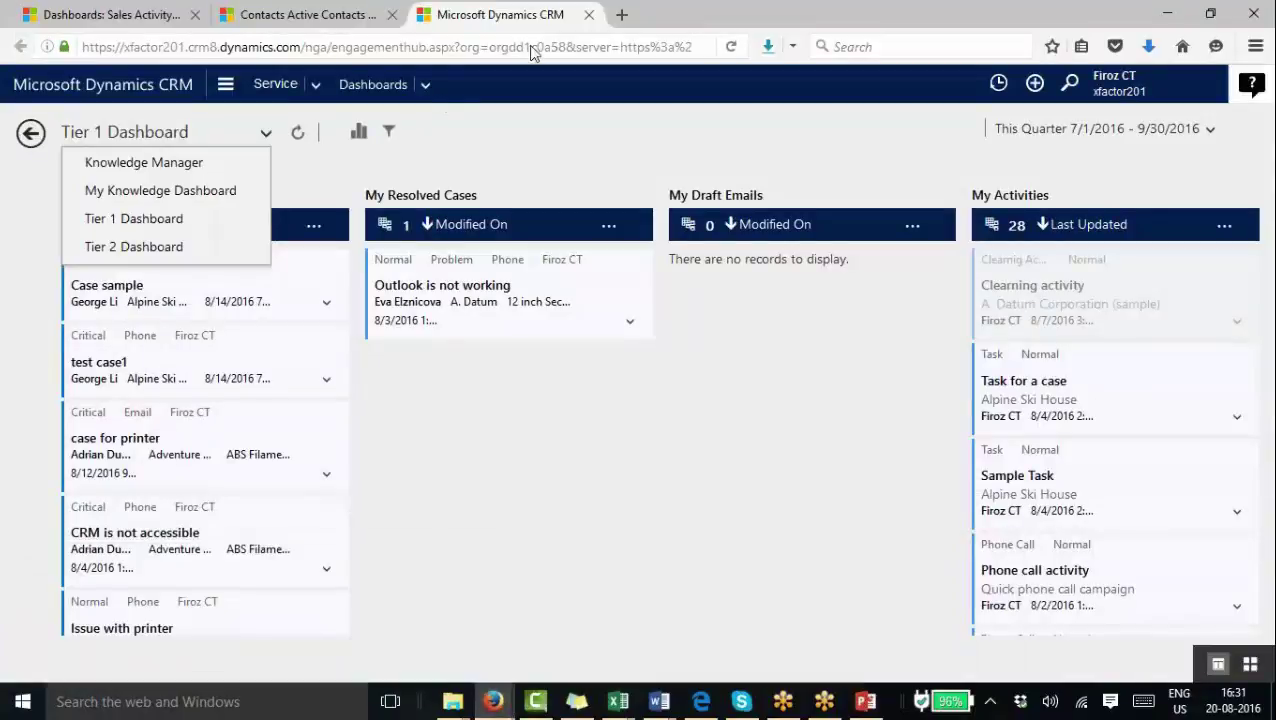
pyautogui.click(730, 47)
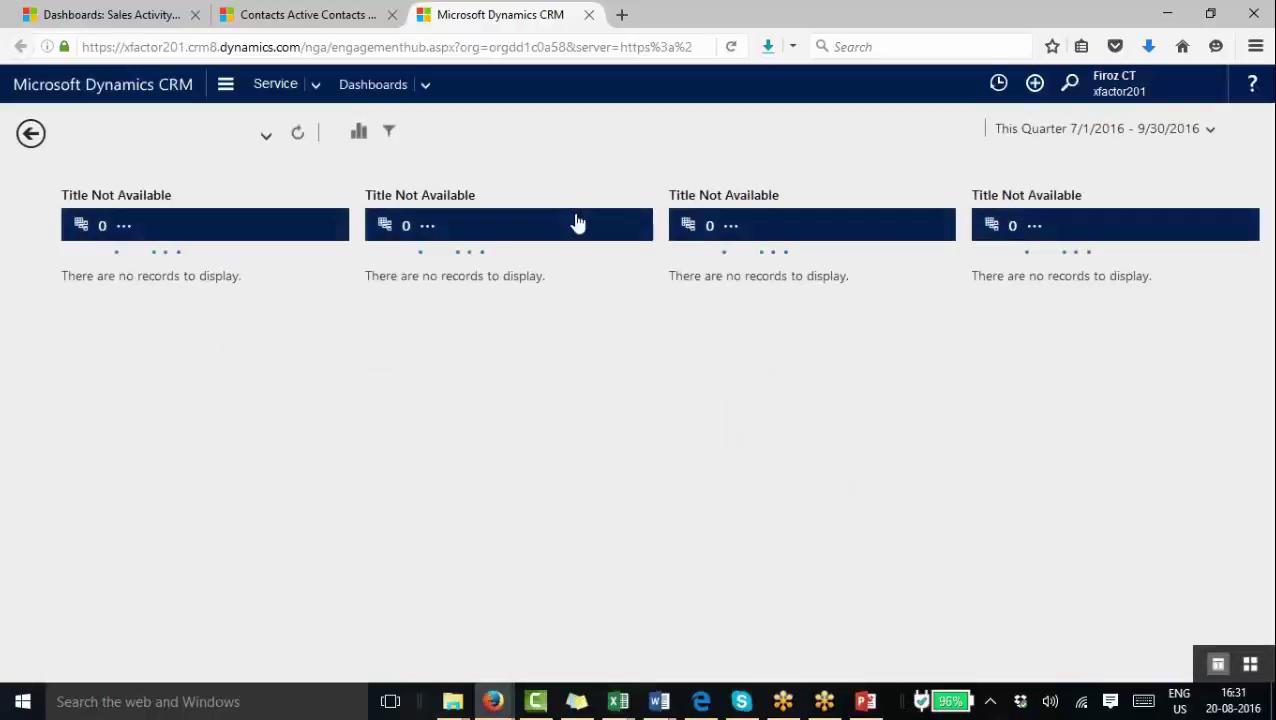
pyautogui.click(266, 136)
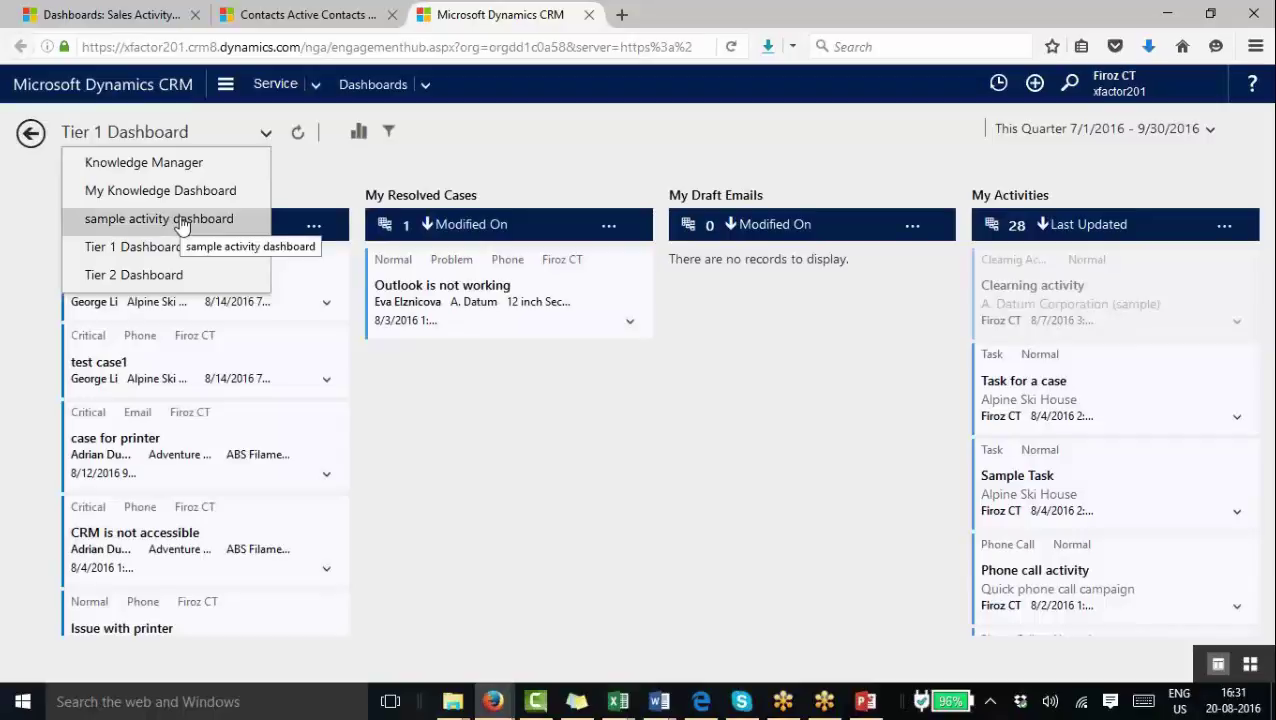
pyautogui.click(180, 220)
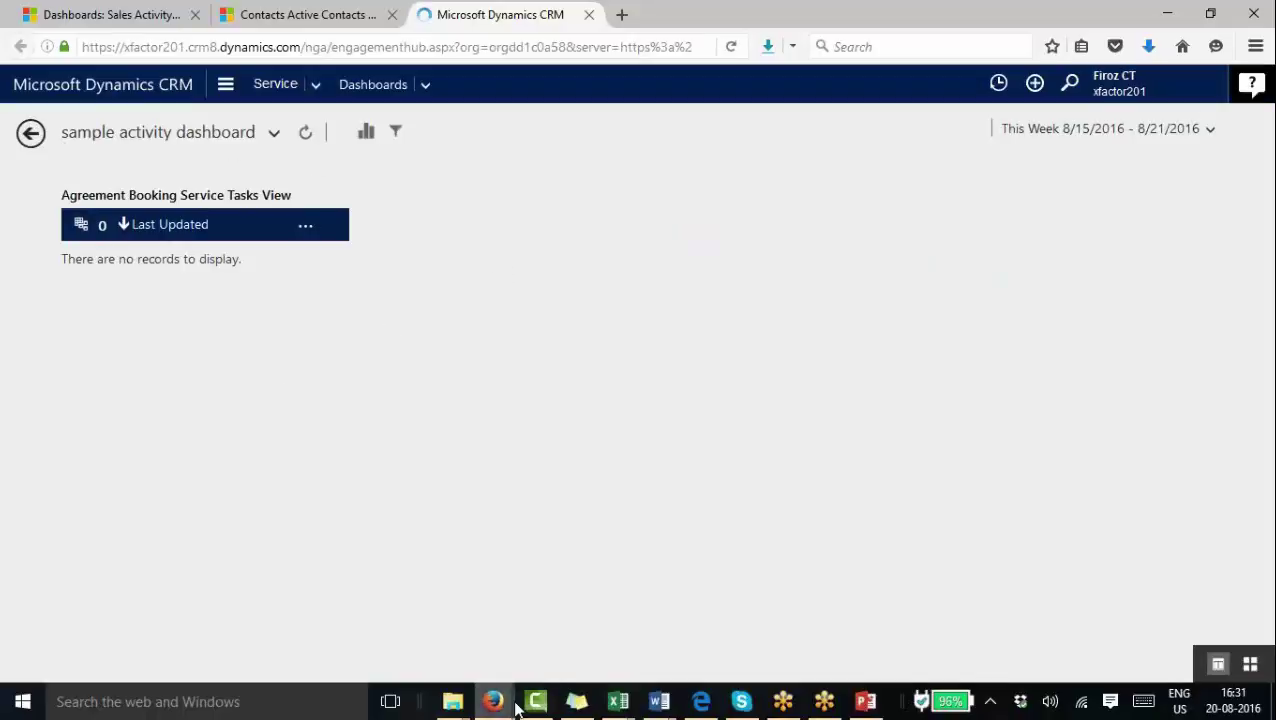
# Return to the Default Solution's Dashboards component and list the dashboard types available for creating a new one
pyautogui.moveTo(497, 702)
pyautogui.click(527, 567)
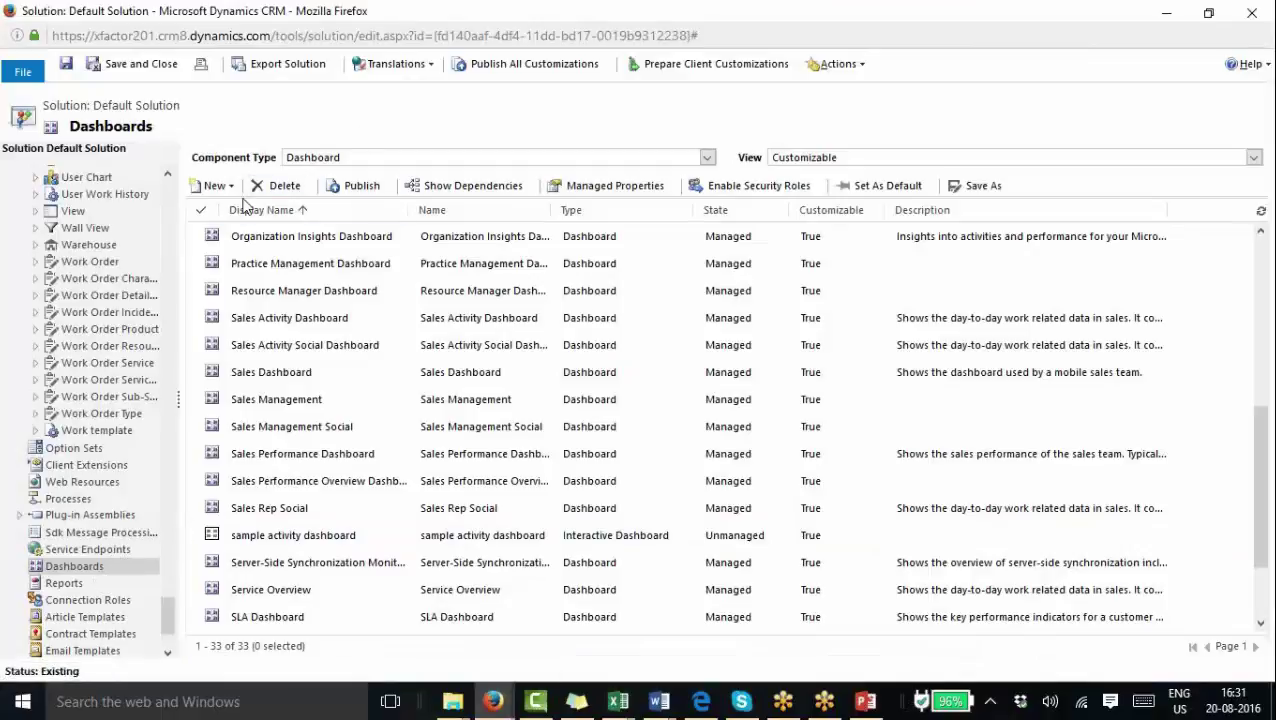
pyautogui.click(214, 186)
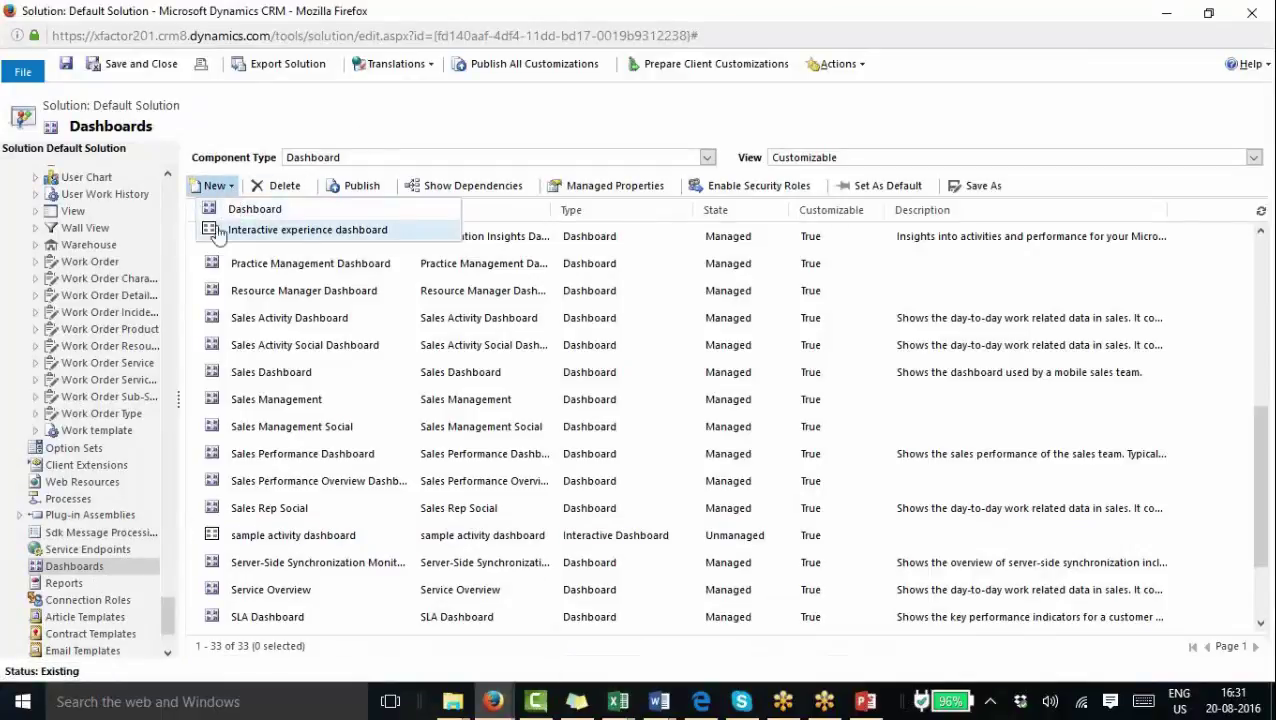